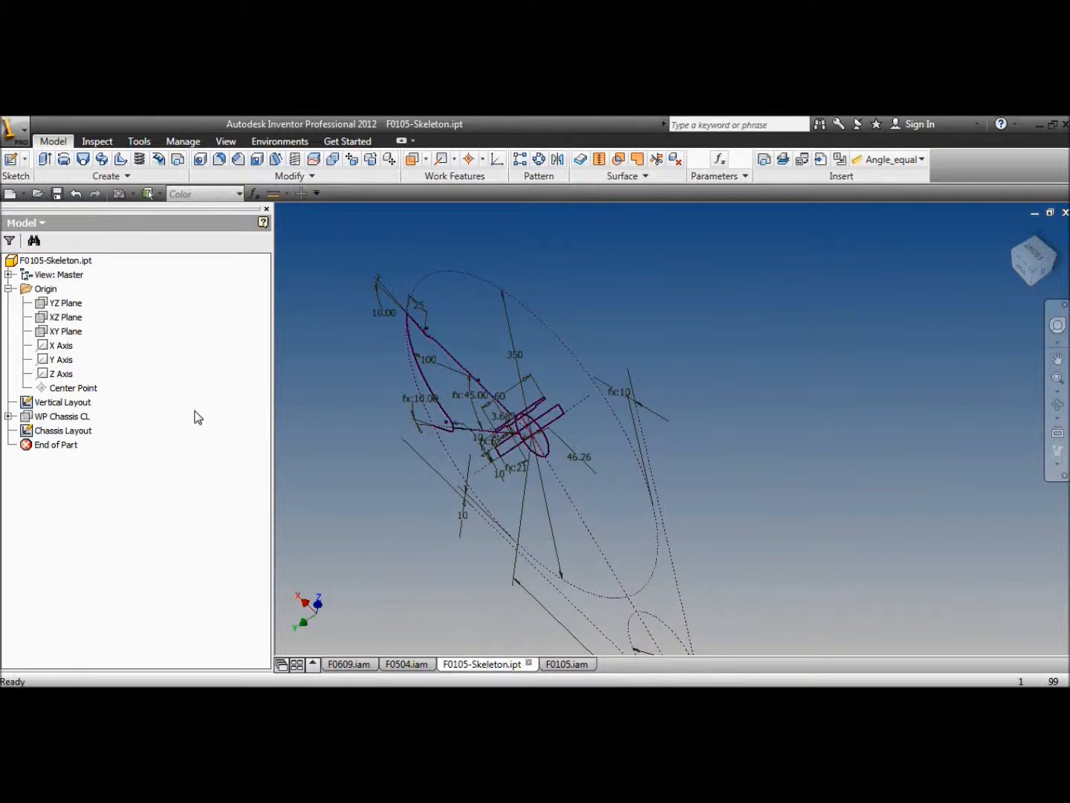
Step: Open the Chassis Layout sketch for editing
right_click(63, 431)
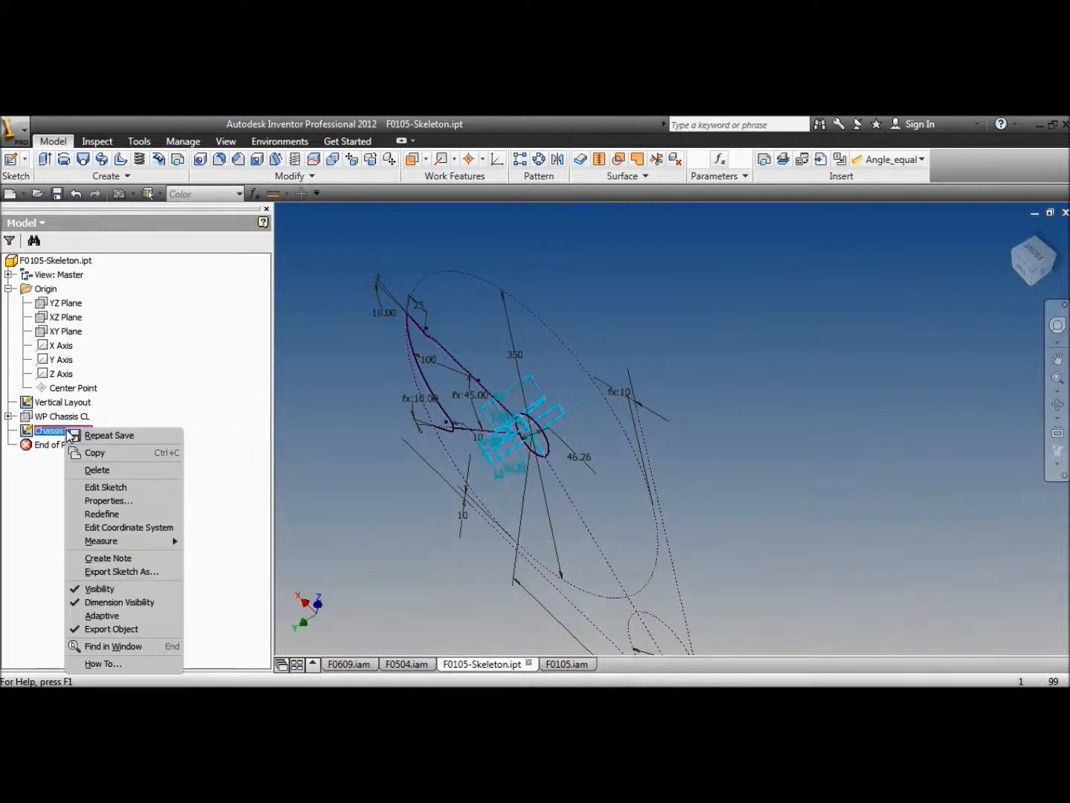
click(144, 485)
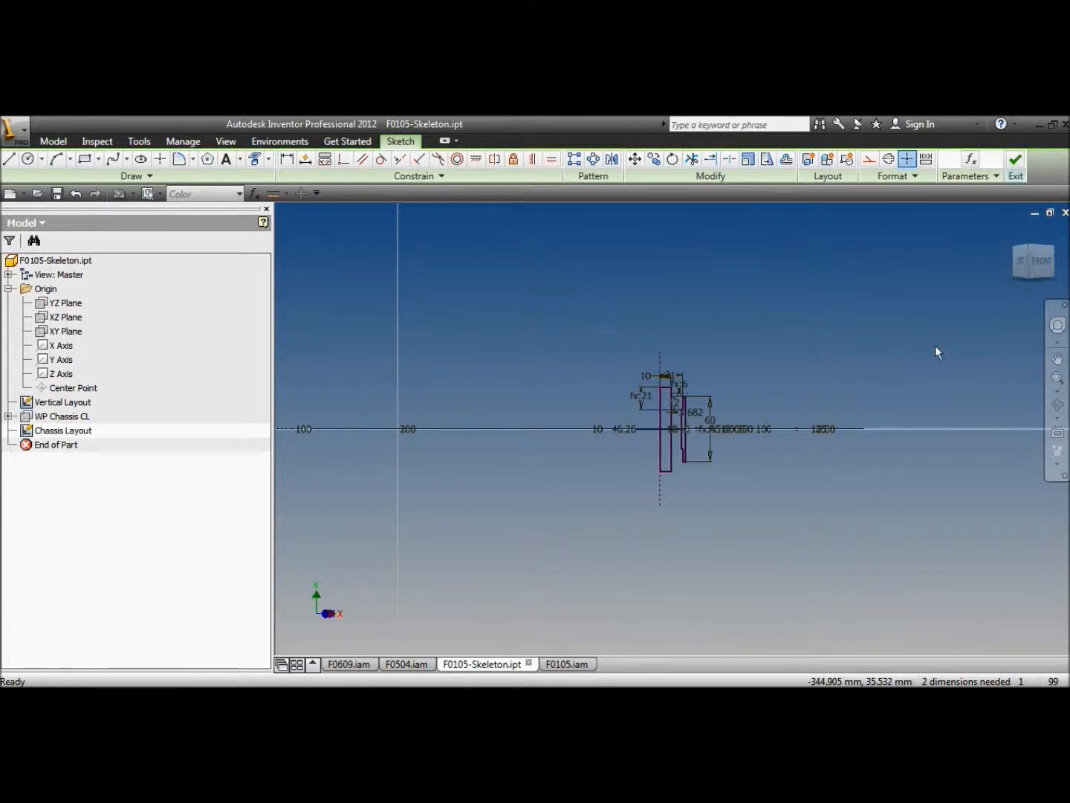
click(1057, 405)
drag(672, 393, 742, 548)
right_click(523, 345)
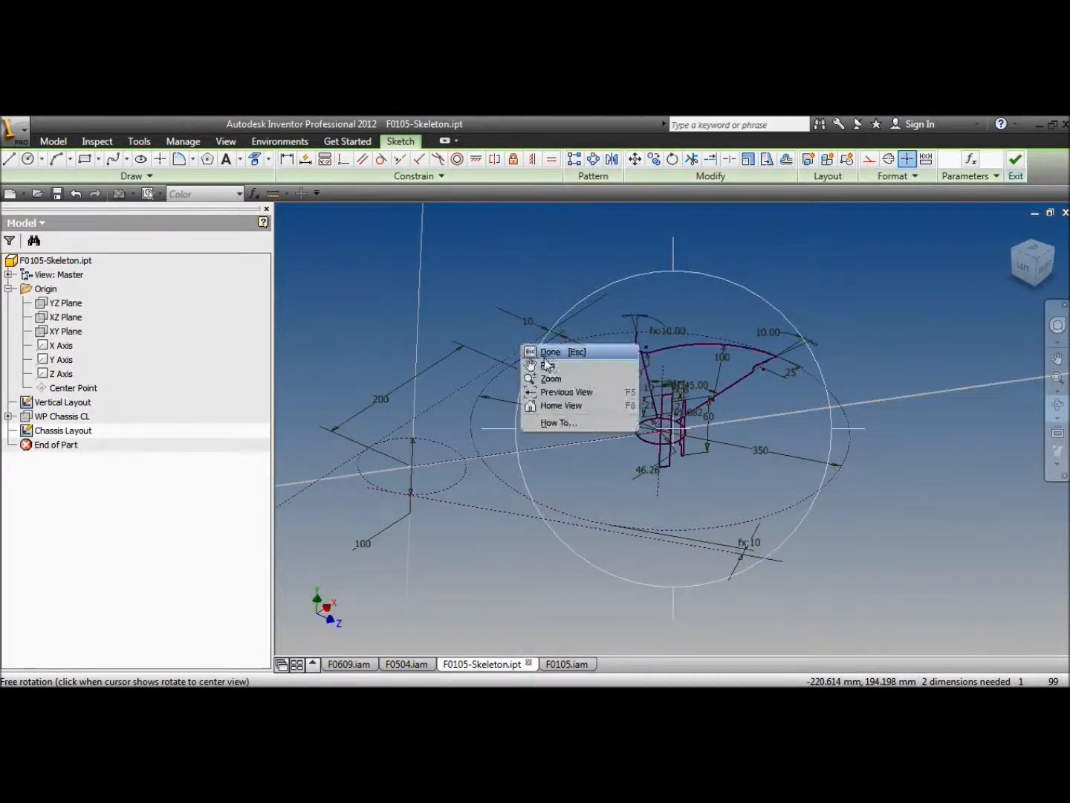
click(550, 353)
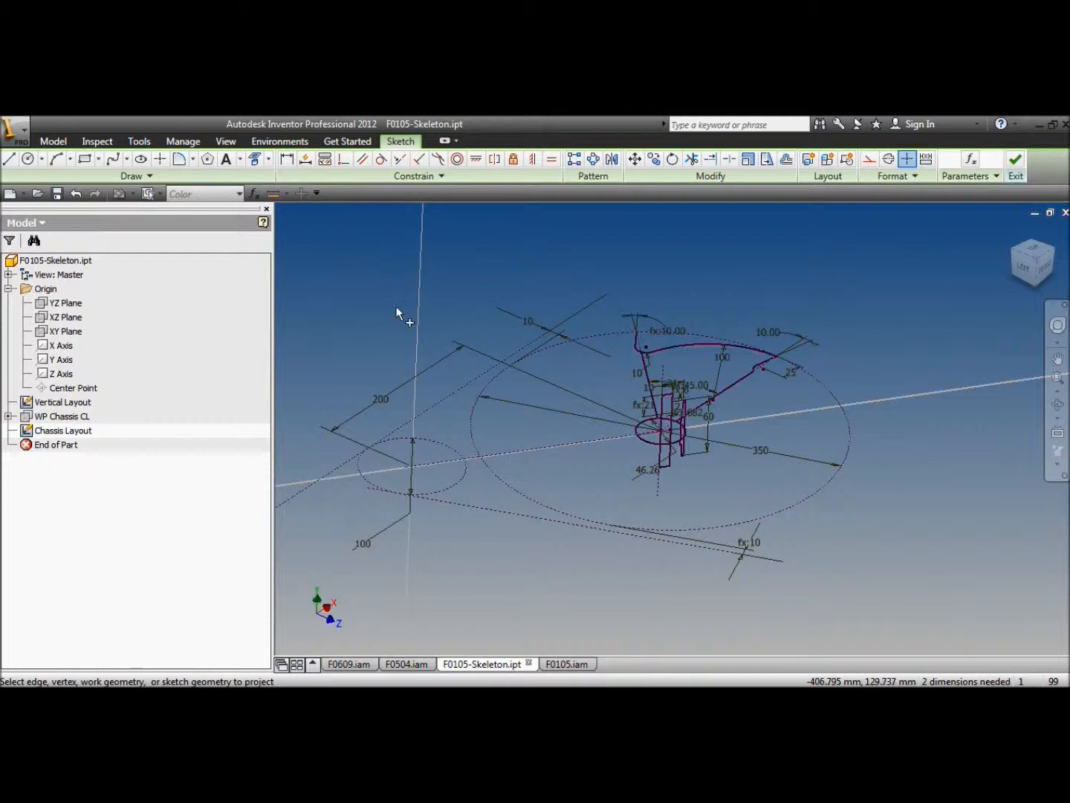
Step: Draw a long vertical construction line and make it coincident with the centre point of the small construction circle
click(7, 162)
scroll(535, 304, up, 4)
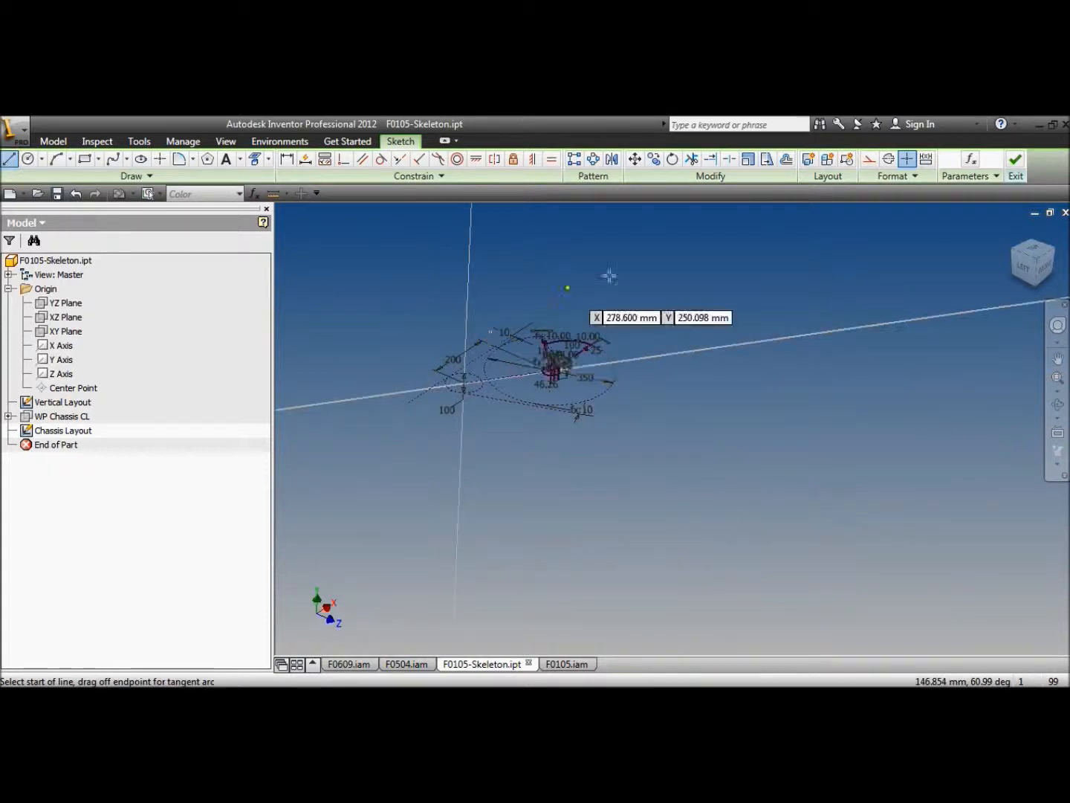
click(448, 213)
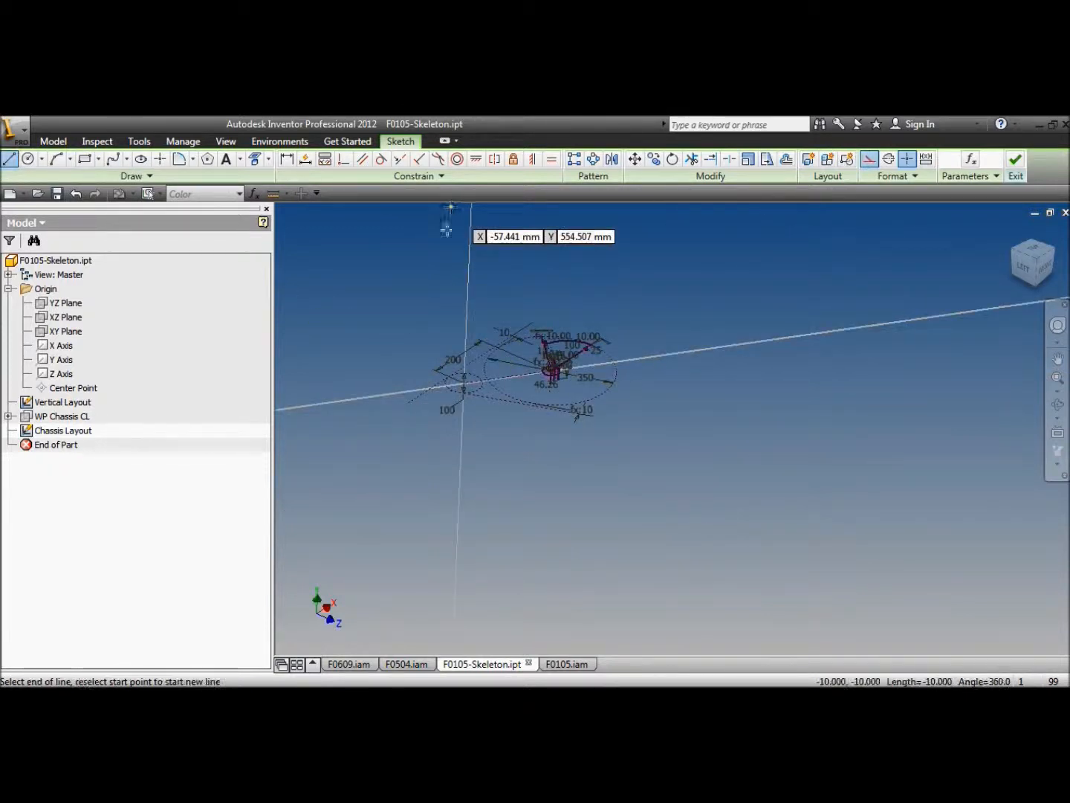
click(438, 538)
right_click(358, 355)
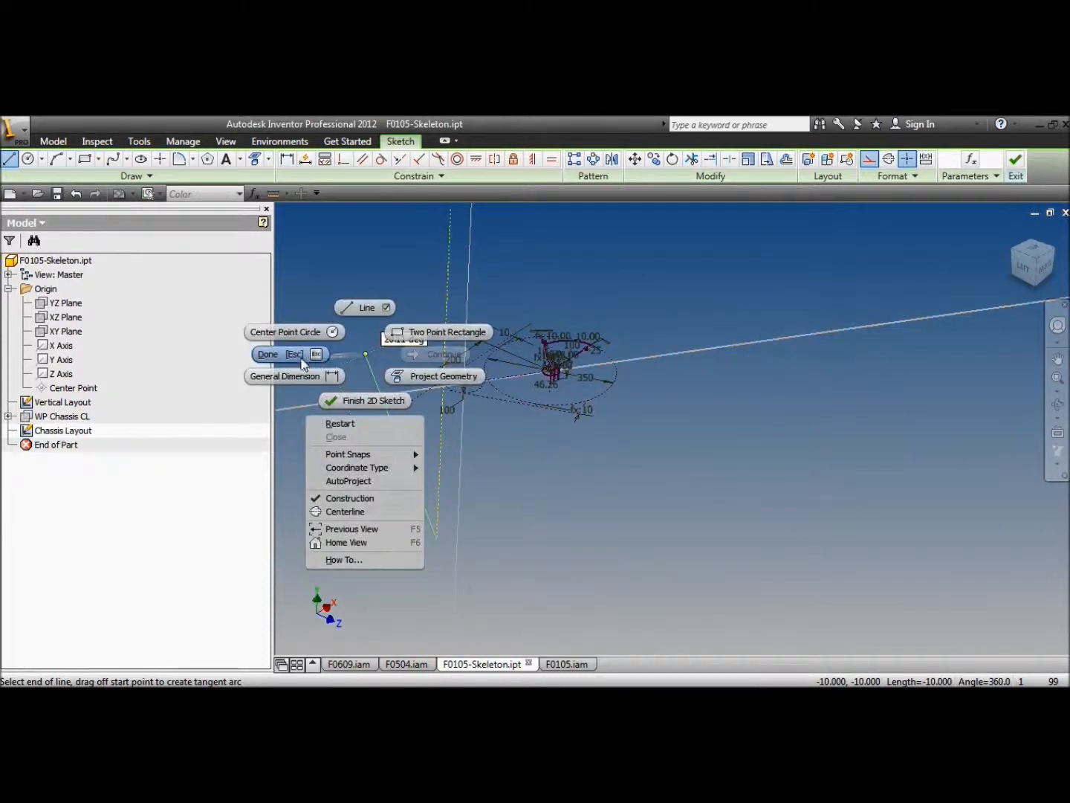
click(291, 354)
click(342, 159)
click(442, 376)
click(462, 383)
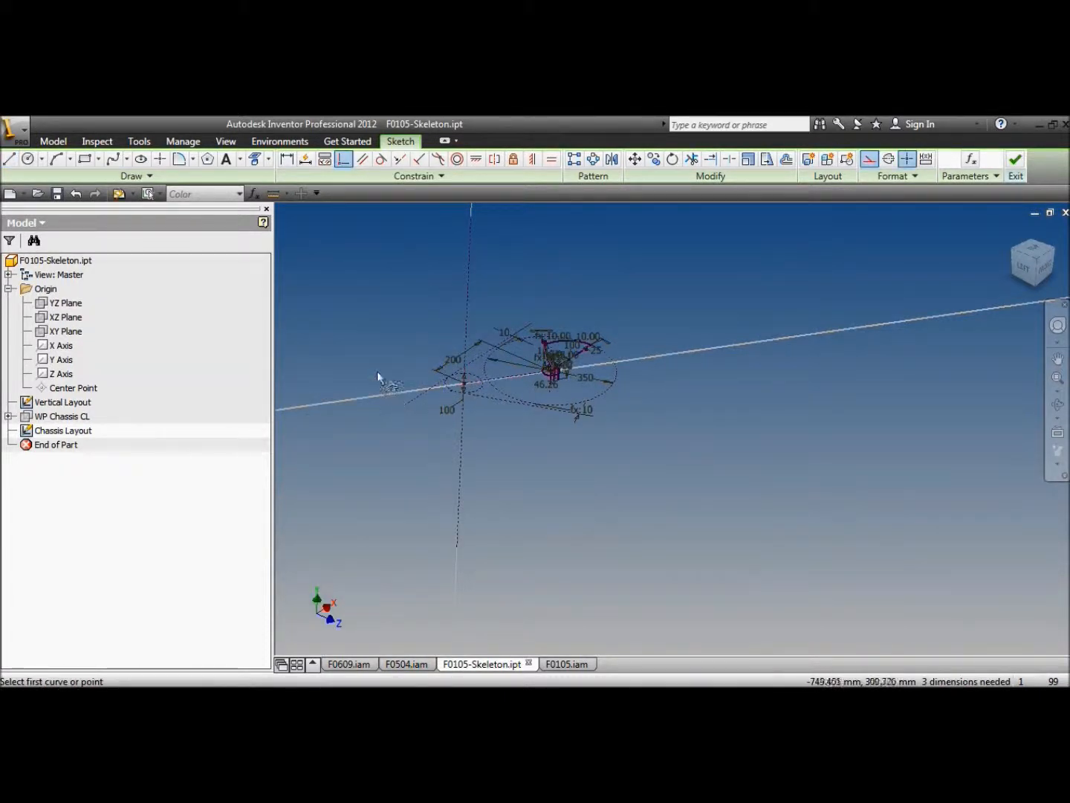
Step: Sketch two construction rectangles, one around each end of the vertical construction line
right_click(67, 429)
click(312, 439)
shift+middle_drag(633, 393, 386, 320)
click(84, 159)
click(480, 240)
click(565, 268)
click(511, 516)
click(612, 555)
Step: Constrain both construction rectangles to the vertical line at the midpoints of their inner edges and make their sides equal
click(342, 160)
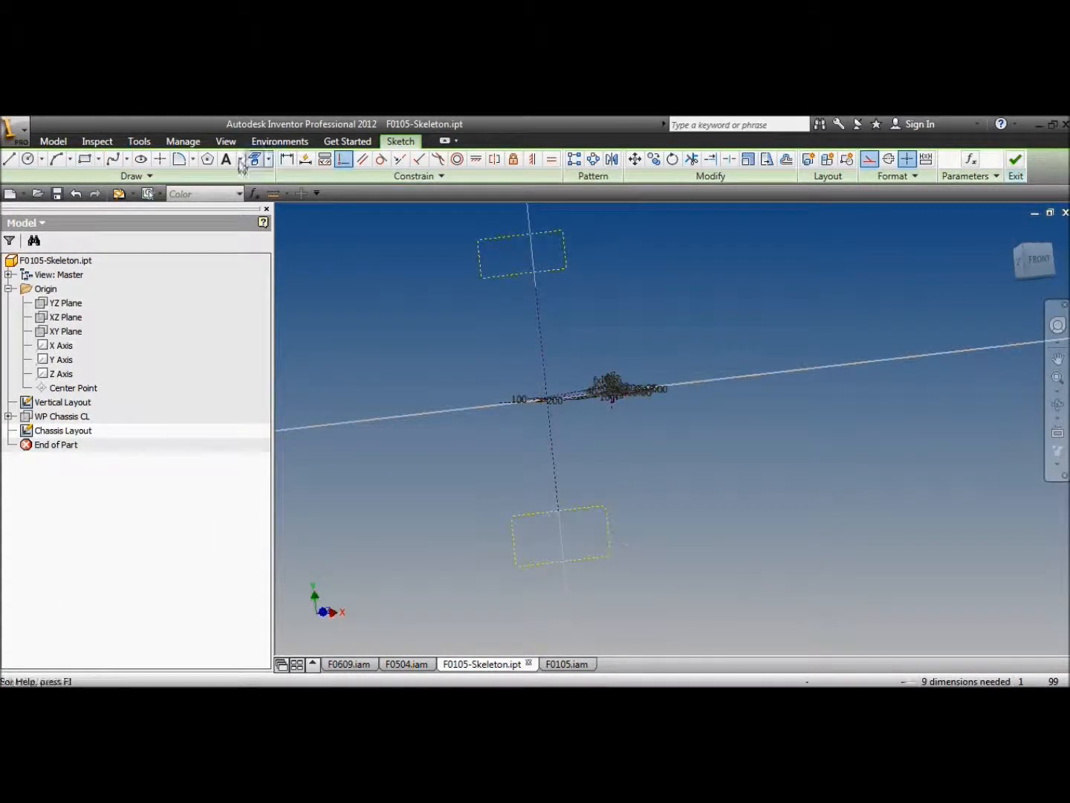
click(524, 273)
click(536, 296)
click(477, 160)
click(552, 159)
click(490, 271)
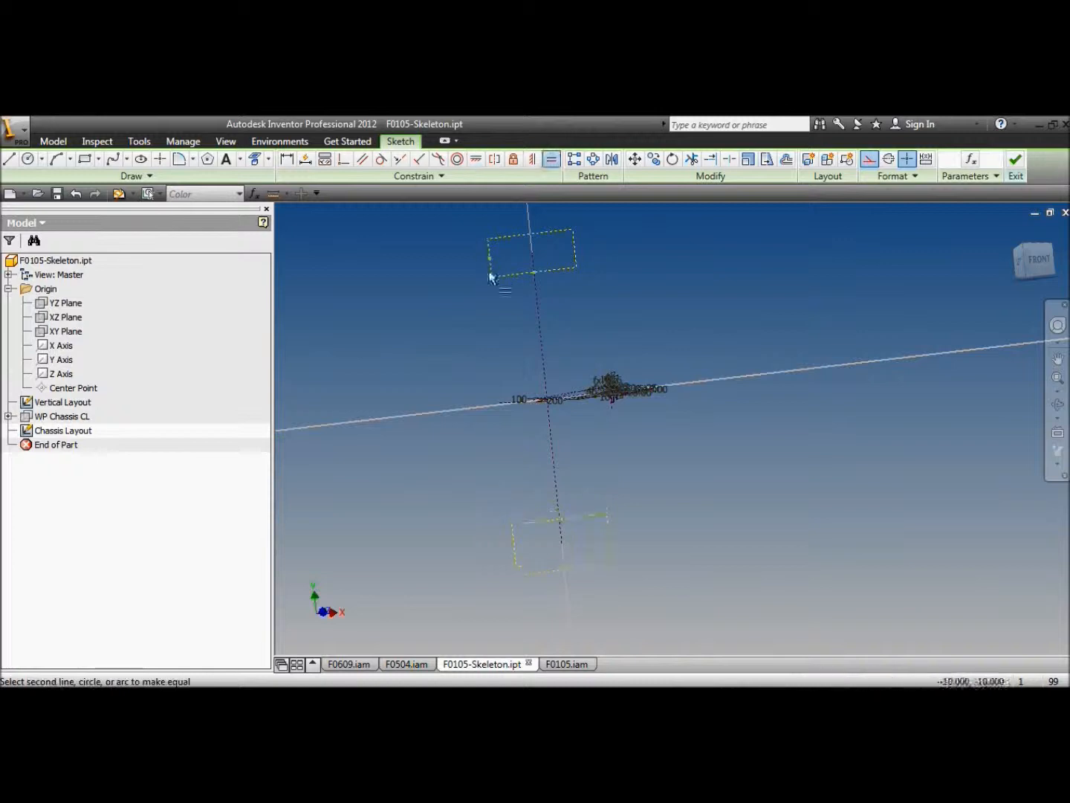
click(514, 542)
Step: Dimension the upper construction rectangle's width with a linked 100 mm value and set the lower rectangle's height to 42 mm
click(287, 160)
click(512, 230)
click(494, 211)
key(Return)
click(513, 535)
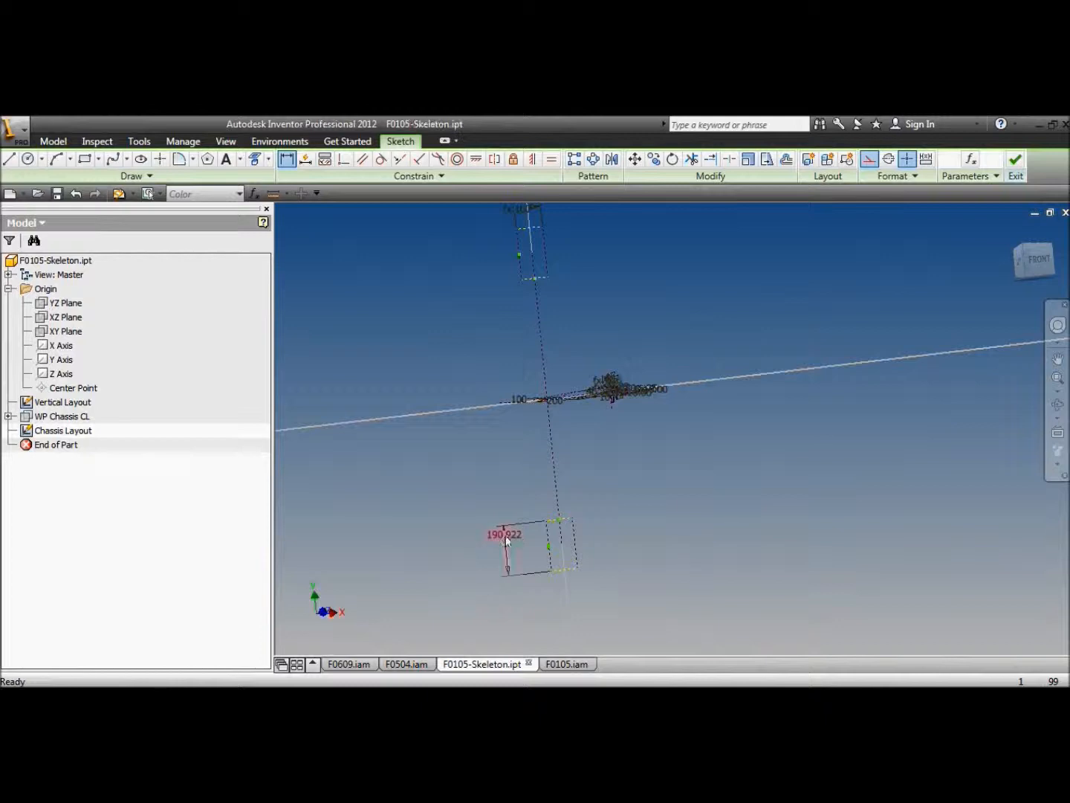
click(505, 536)
text(42)
key(Return)
Step: Set the vertical centre-to-centre distance between the two construction rectangles to 400 mm
click(305, 160)
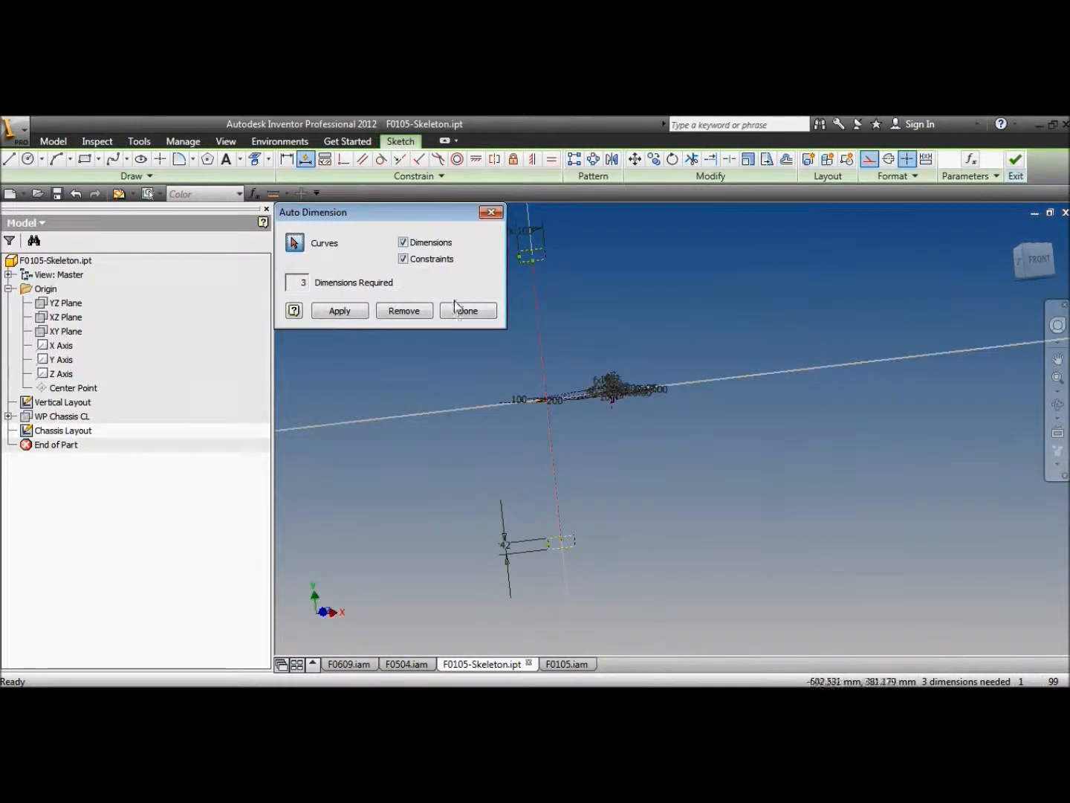
click(464, 309)
click(287, 160)
click(517, 257)
click(427, 345)
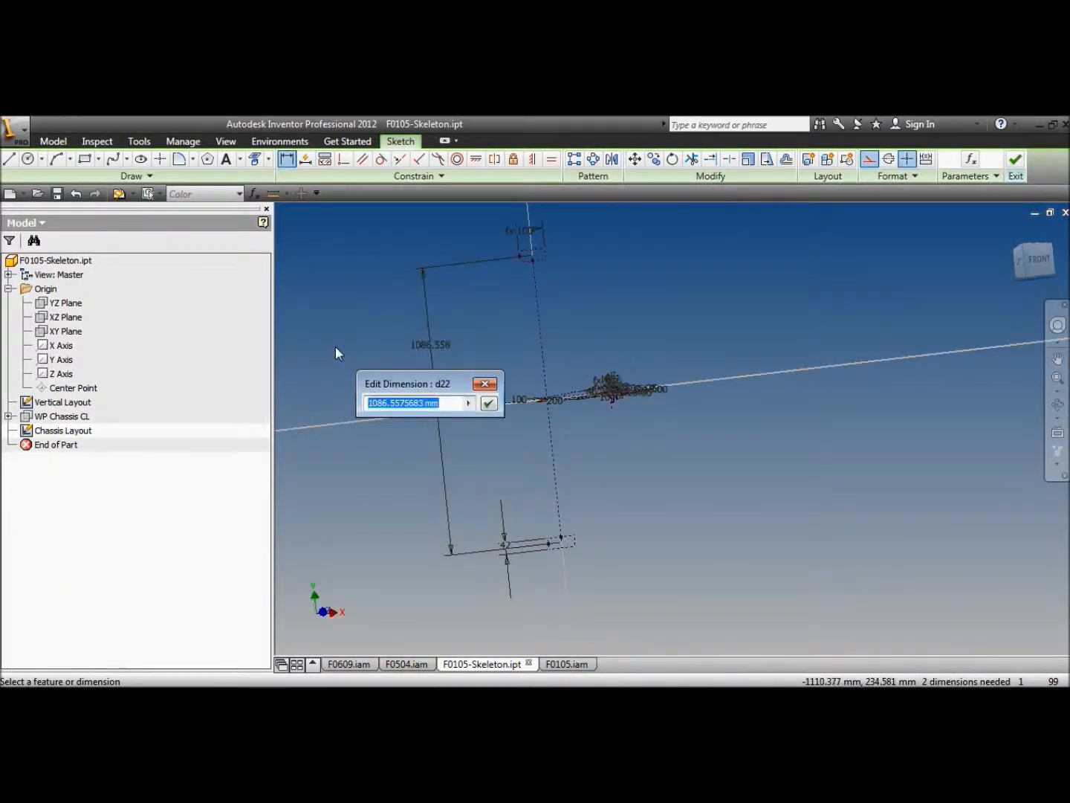
text(400)
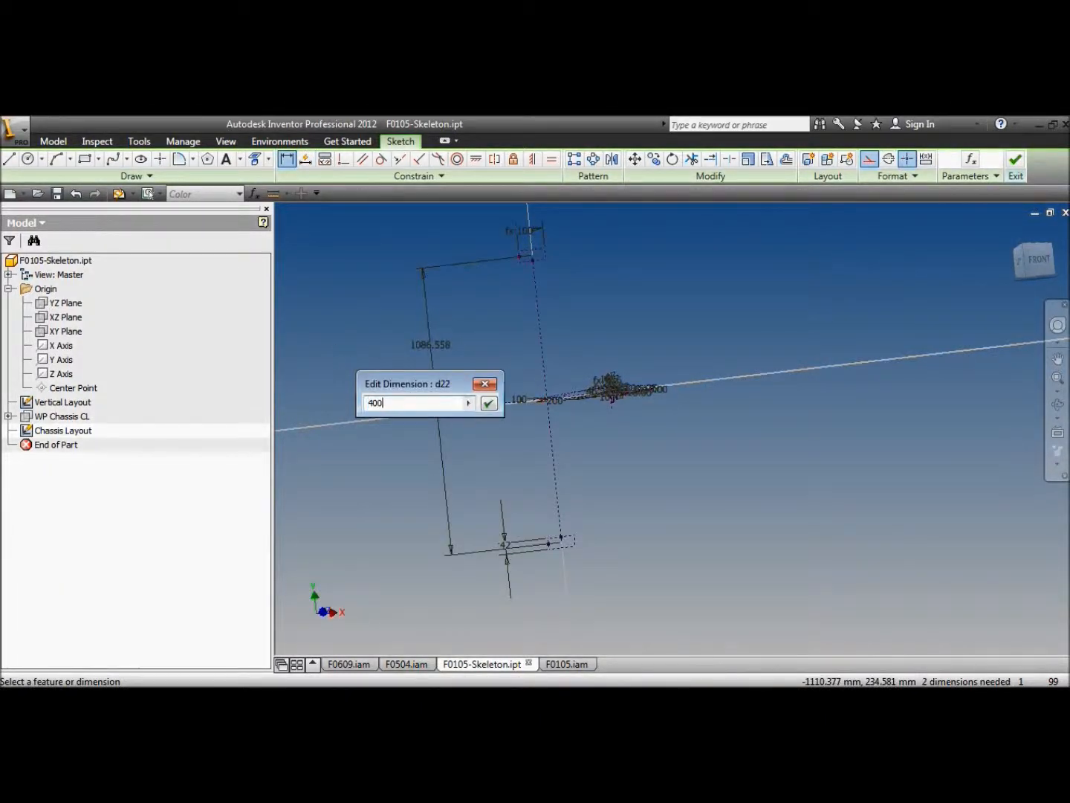
key(Return)
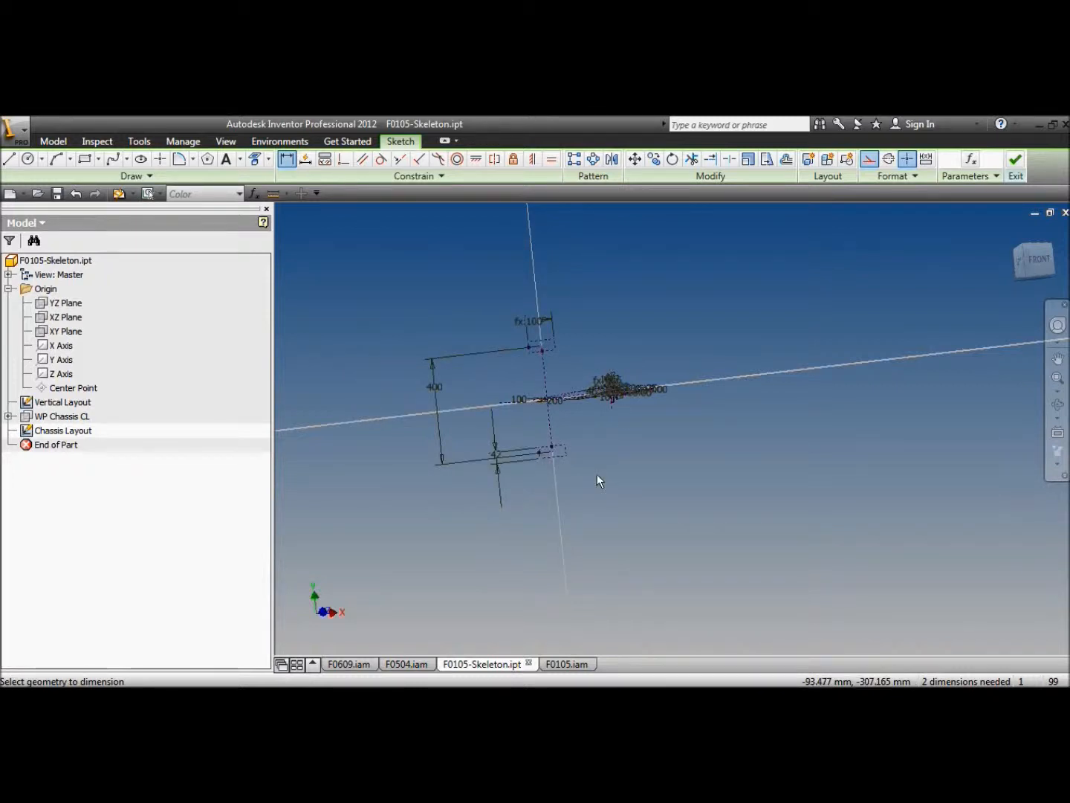
Step: Switch off construction geometry and sketch a narrow upright rectangle from inside the upper construction rectangle down along the vertical line
scroll(533, 419, down, 5)
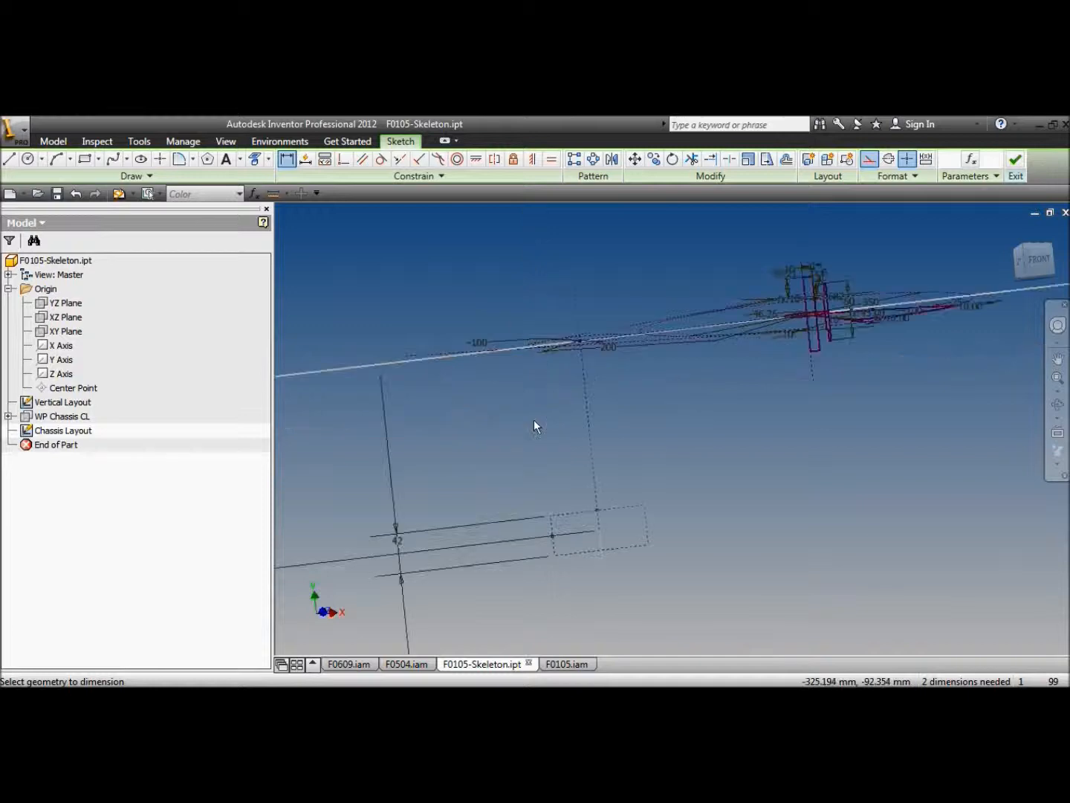
scroll(533, 418, up, 2)
click(1057, 405)
mouse_move(585, 431)
mouse_down()
mouse_move(582, 343)
mouse_move(590, 369)
mouse_move(679, 365)
mouse_move(633, 360)
mouse_move(512, 442)
mouse_move(559, 506)
mouse_move(570, 486)
mouse_move(610, 466)
mouse_up()
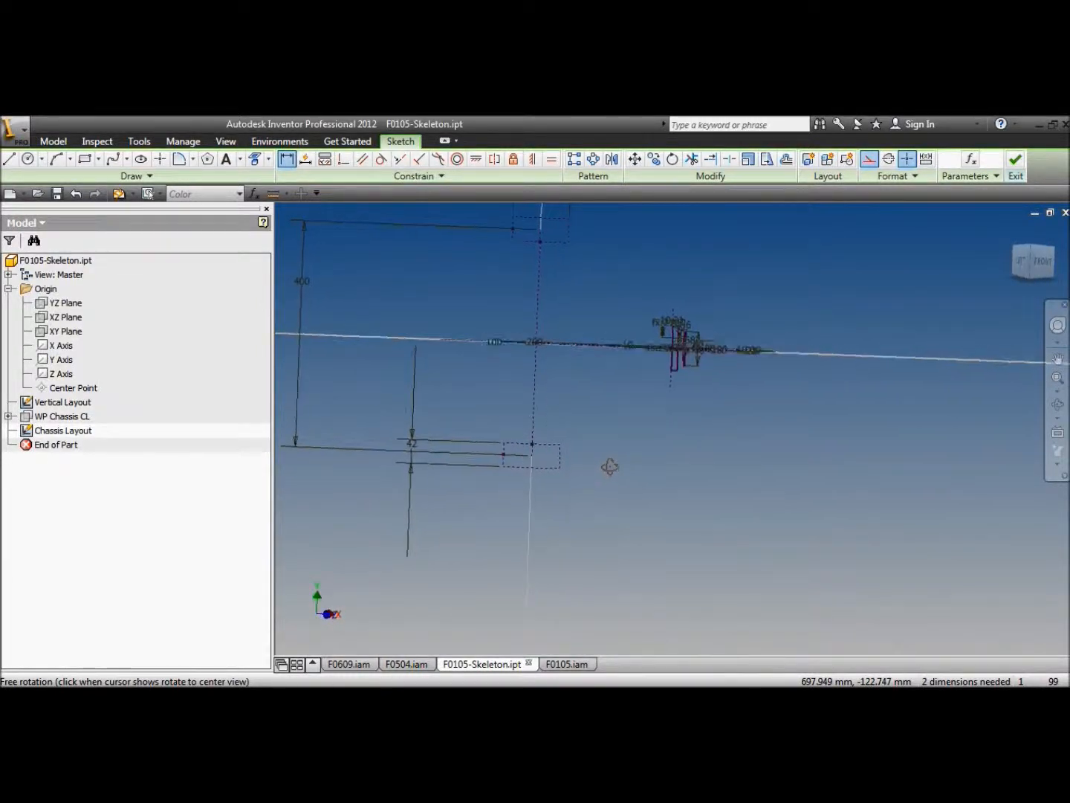
middle_drag(528, 385, 582, 461)
right_click(496, 335)
click(505, 345)
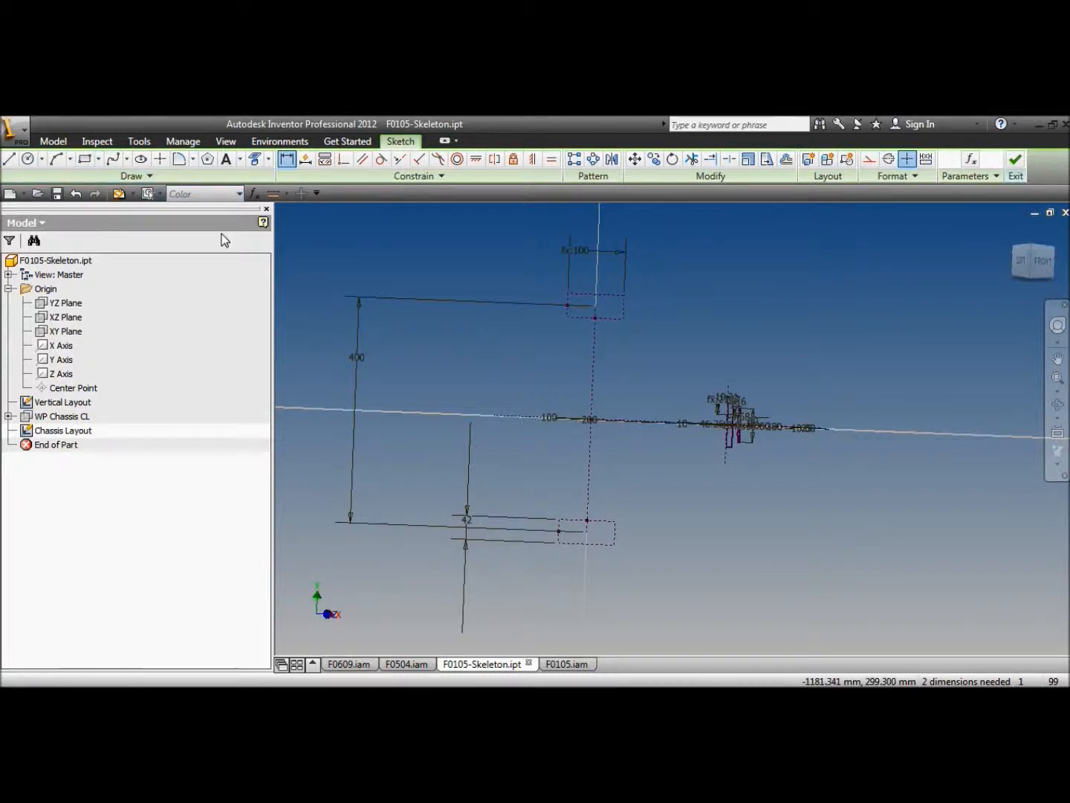
click(84, 159)
scroll(587, 318, down, 4)
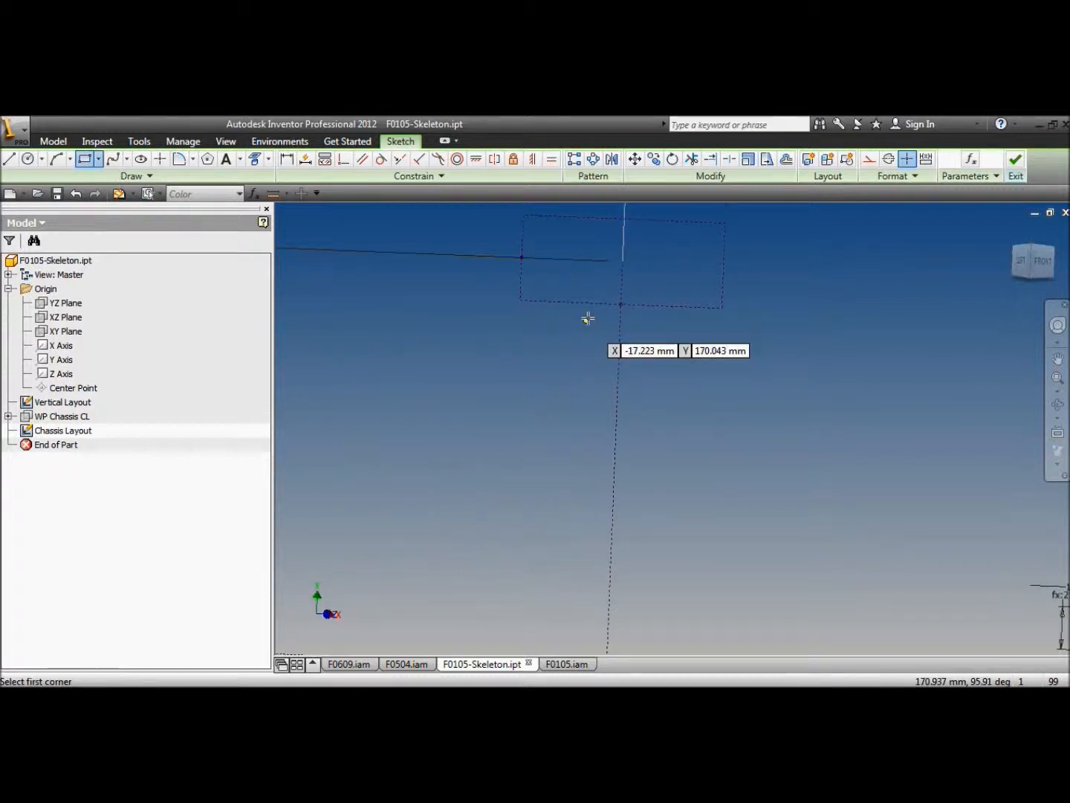
click(621, 287)
click(659, 503)
Step: Sketch a matching narrow rectangle from inside the lower construction rectangle up along the vertical line
scroll(571, 353, up, 5)
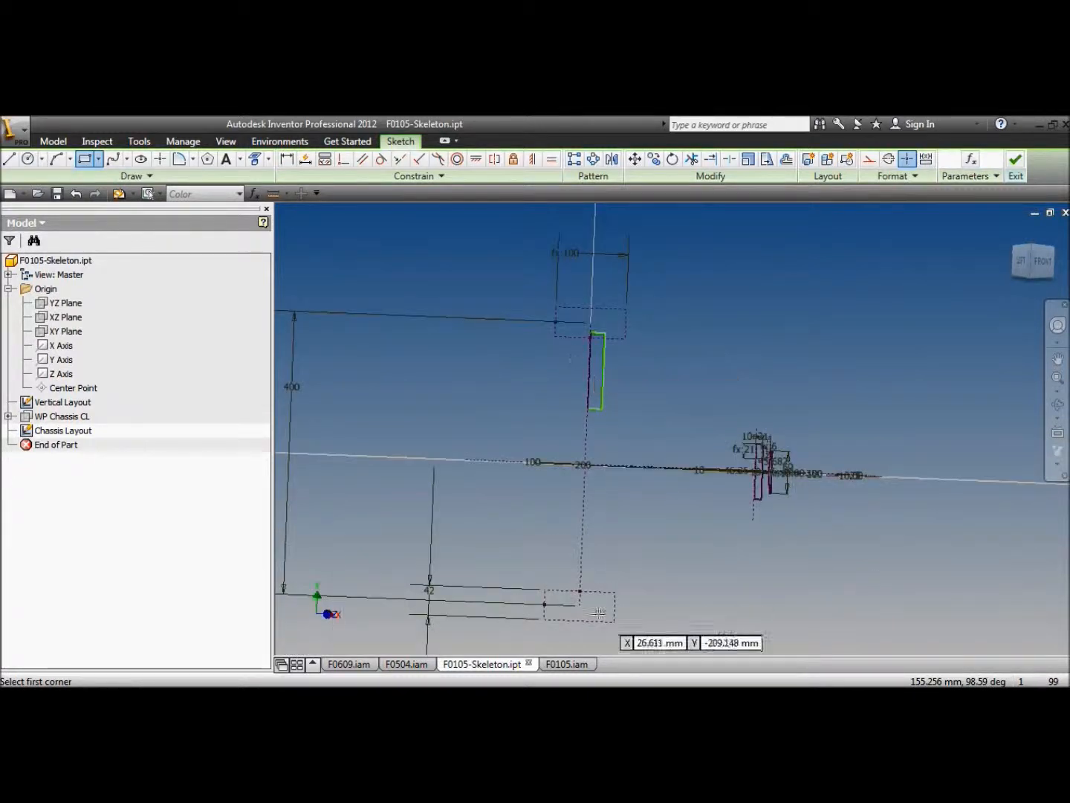
scroll(599, 611, down, 4)
click(564, 577)
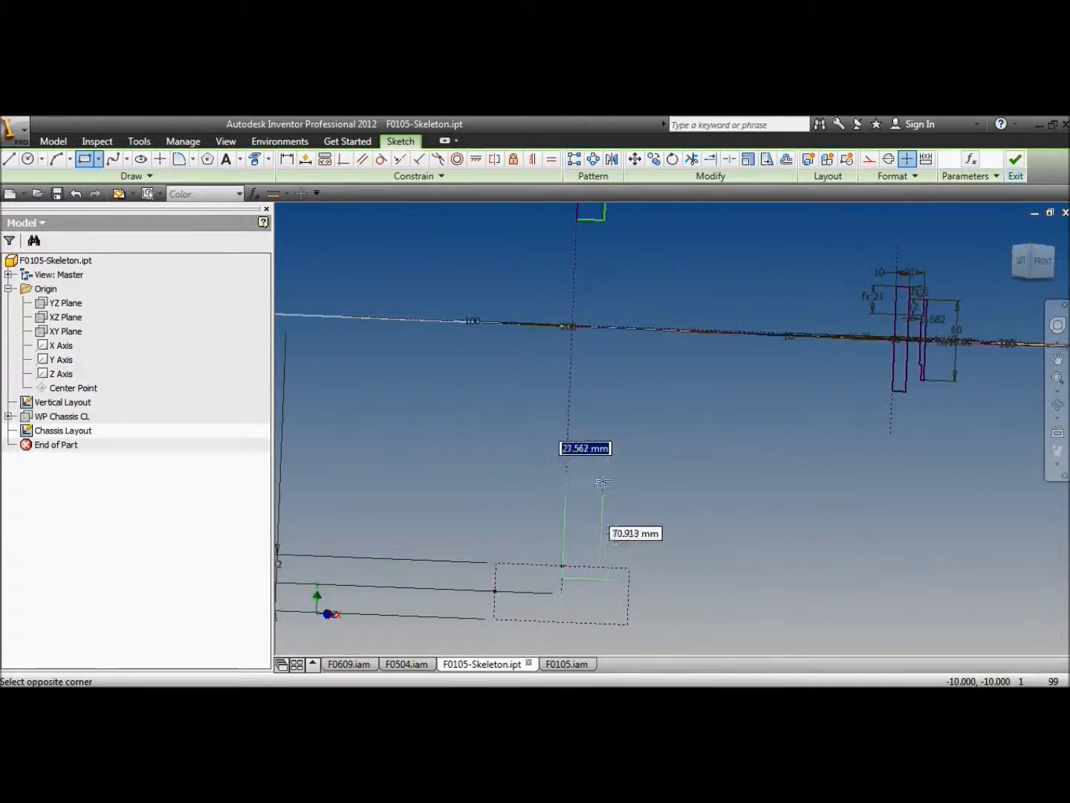
click(602, 445)
scroll(521, 473, up, 3)
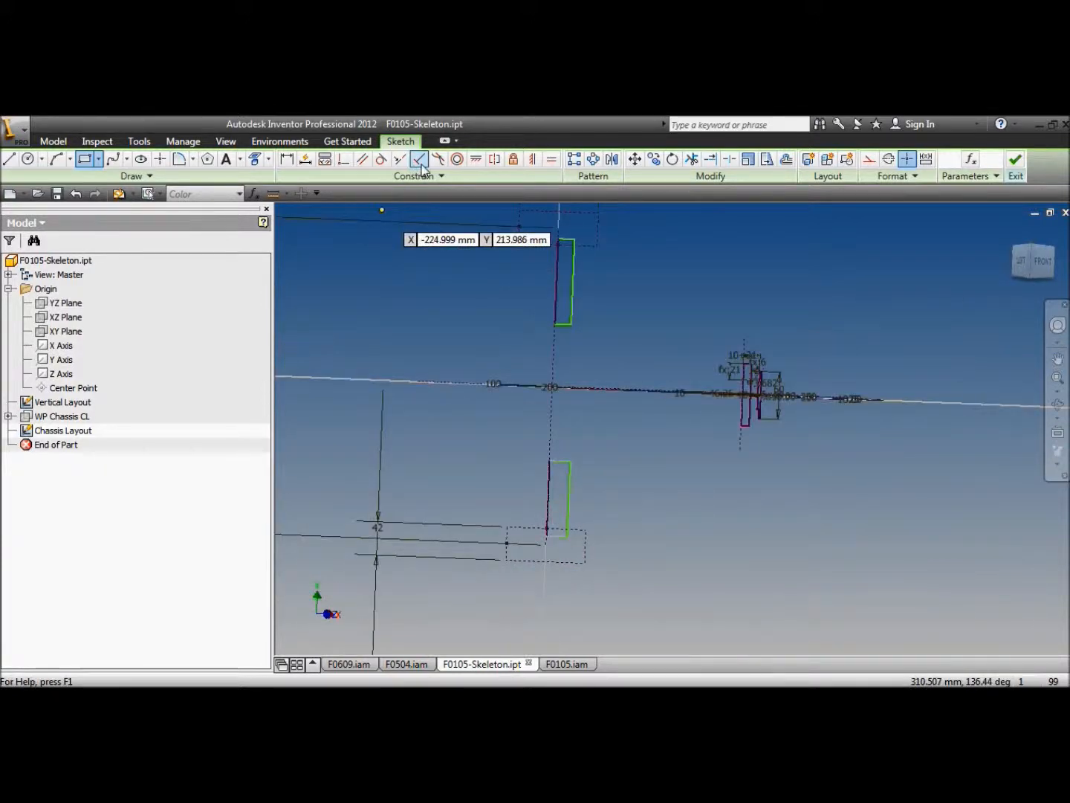
Step: Make the outer long sides of the two narrow rectangles collinear and equal in length
click(572, 301)
click(568, 491)
click(551, 159)
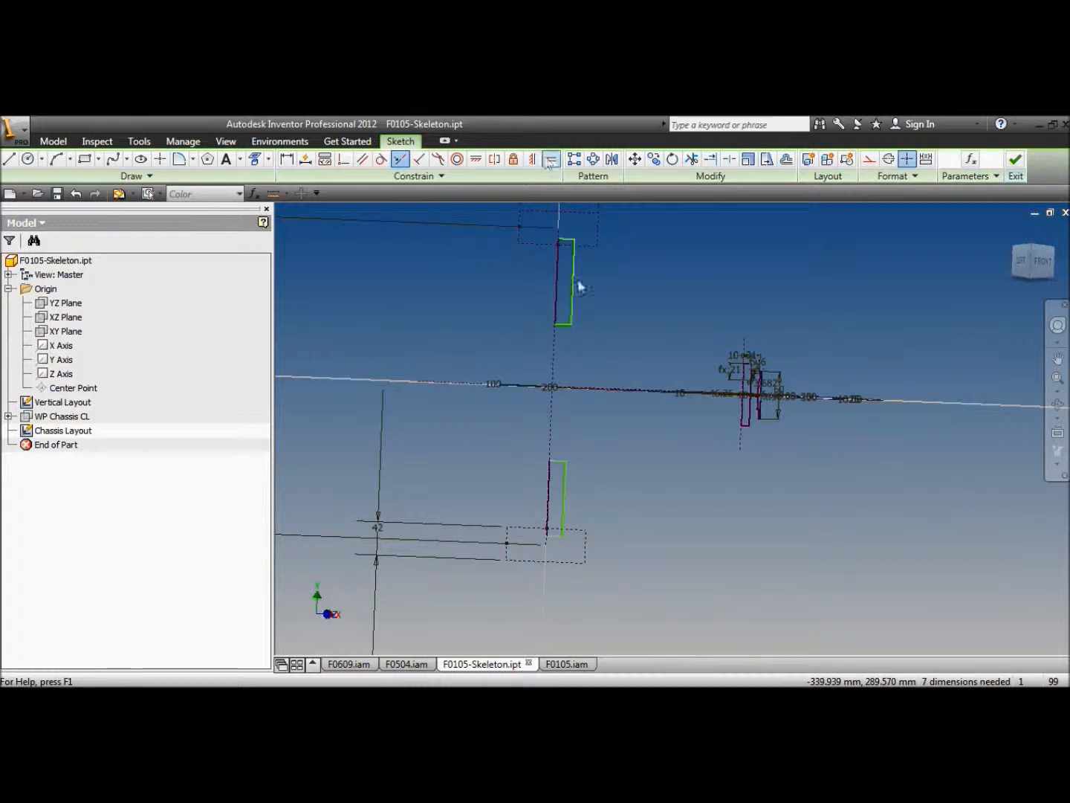
click(573, 284)
click(567, 487)
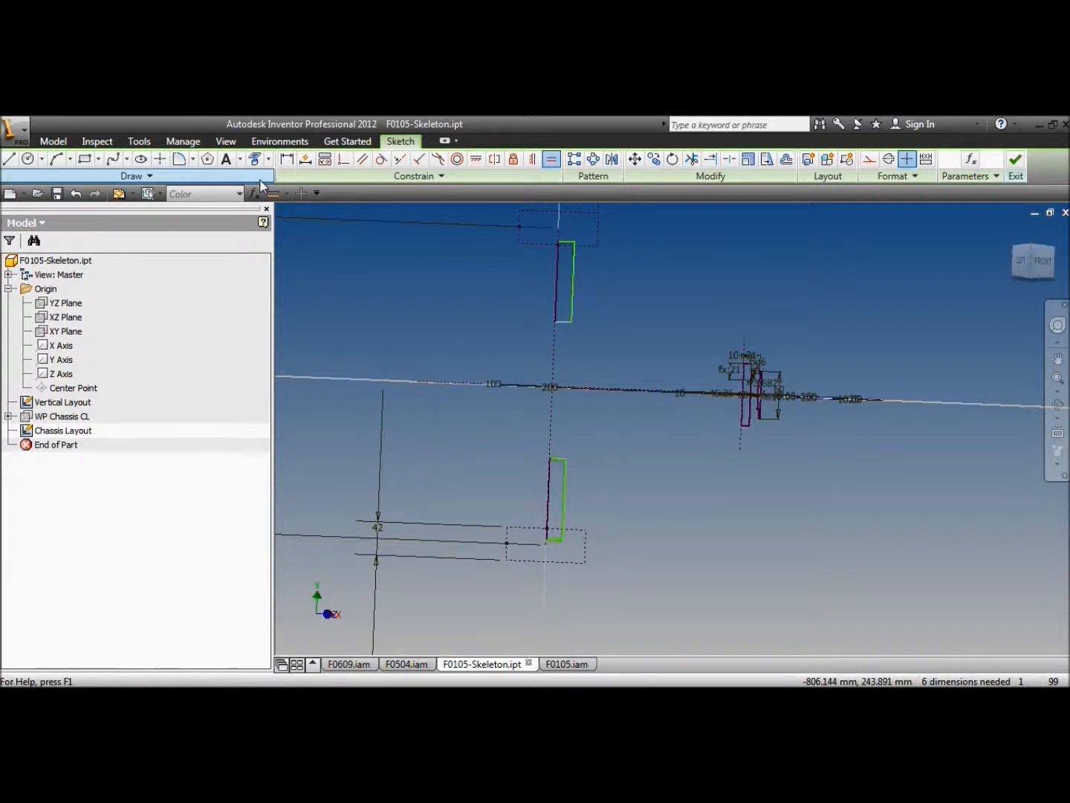
Step: Dimension the thickness of the upper narrow rectangle between its long sides as 6 mm
click(288, 159)
click(571, 276)
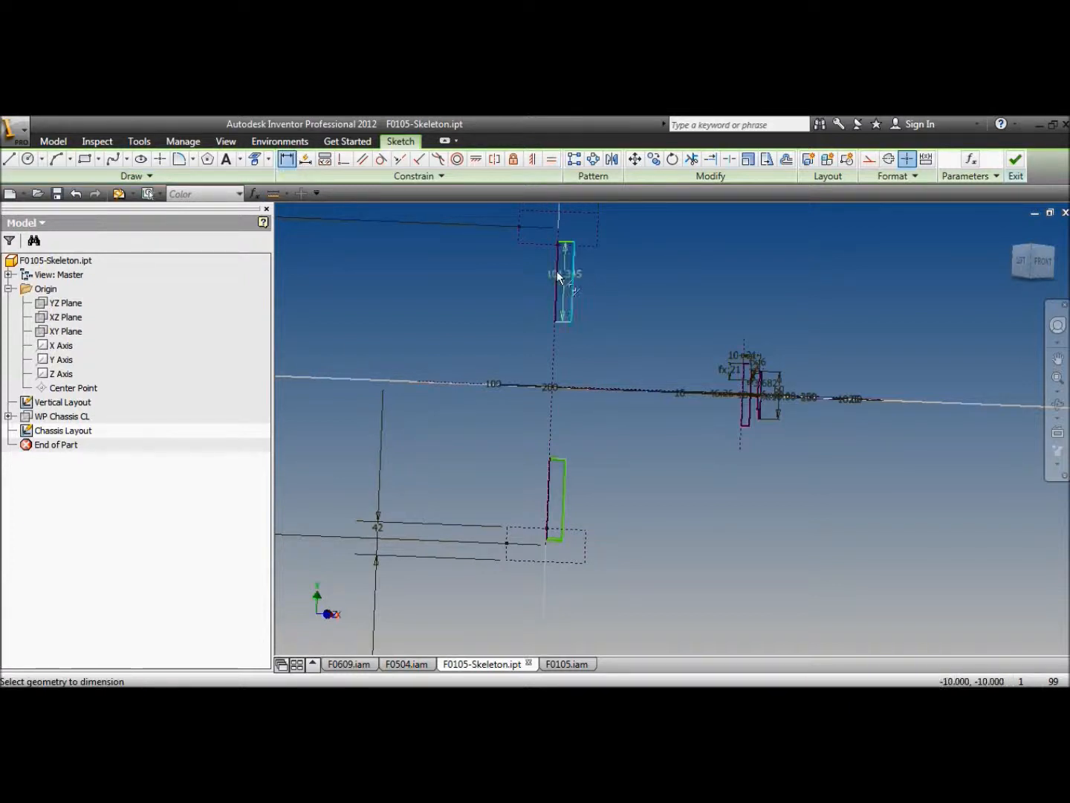
click(555, 269)
click(532, 271)
text(6)
key(Return)
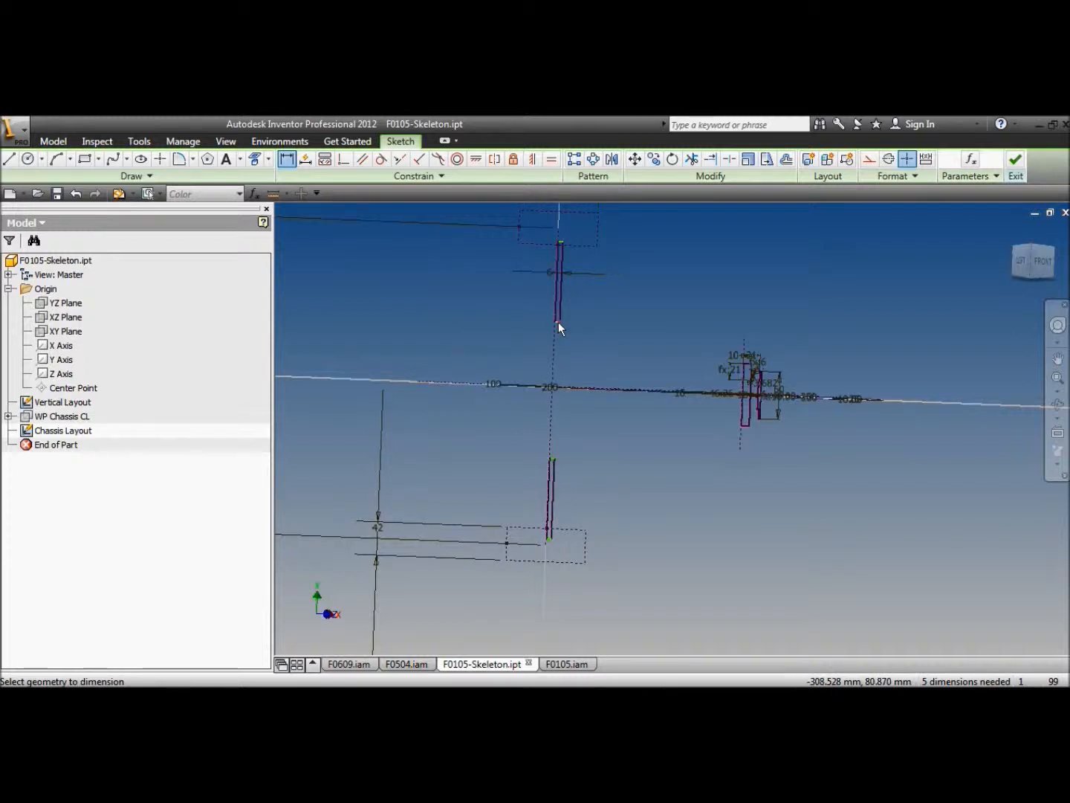
scroll(545, 540, up, 5)
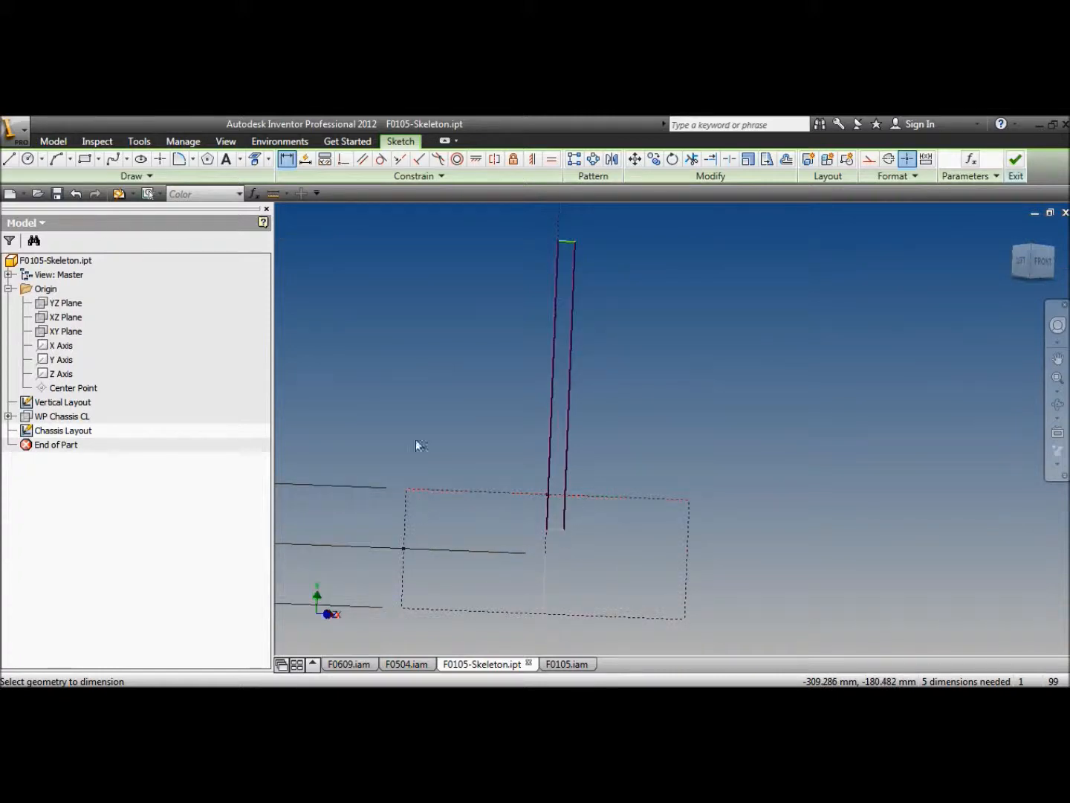
key(Escape)
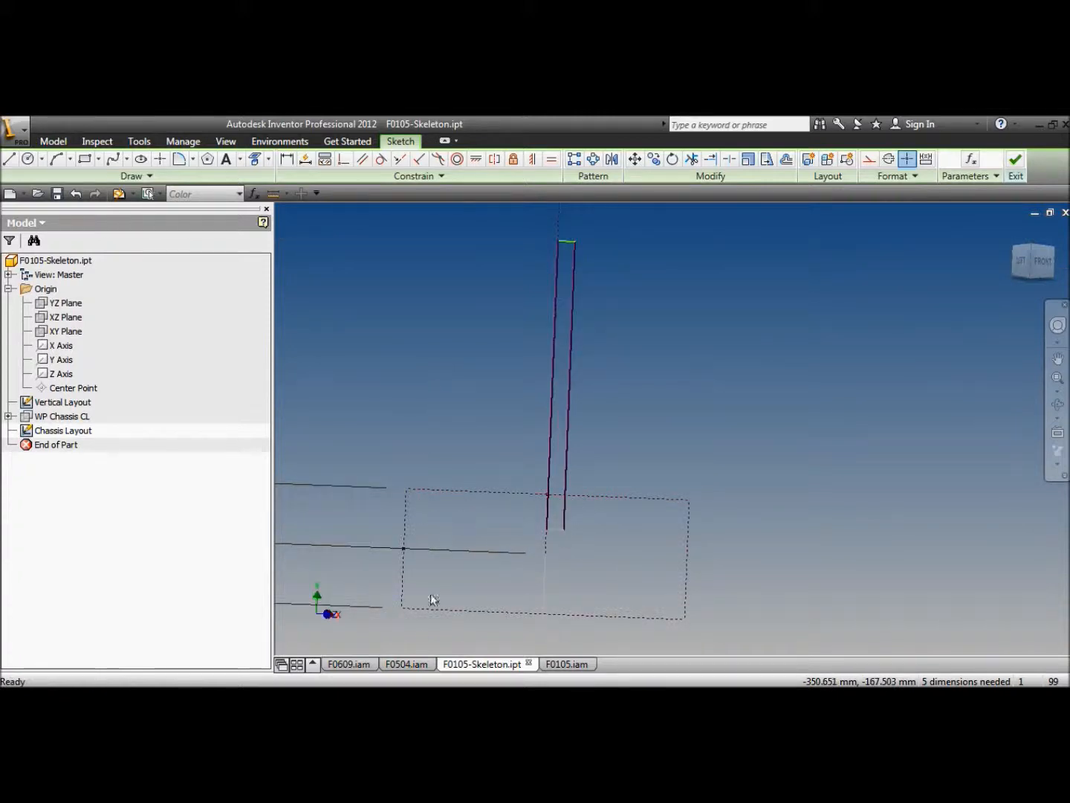
Step: Switch to the F0504.iam assembly and copy the 100mm RC Car Wheel component
key(ctrl+Tab)
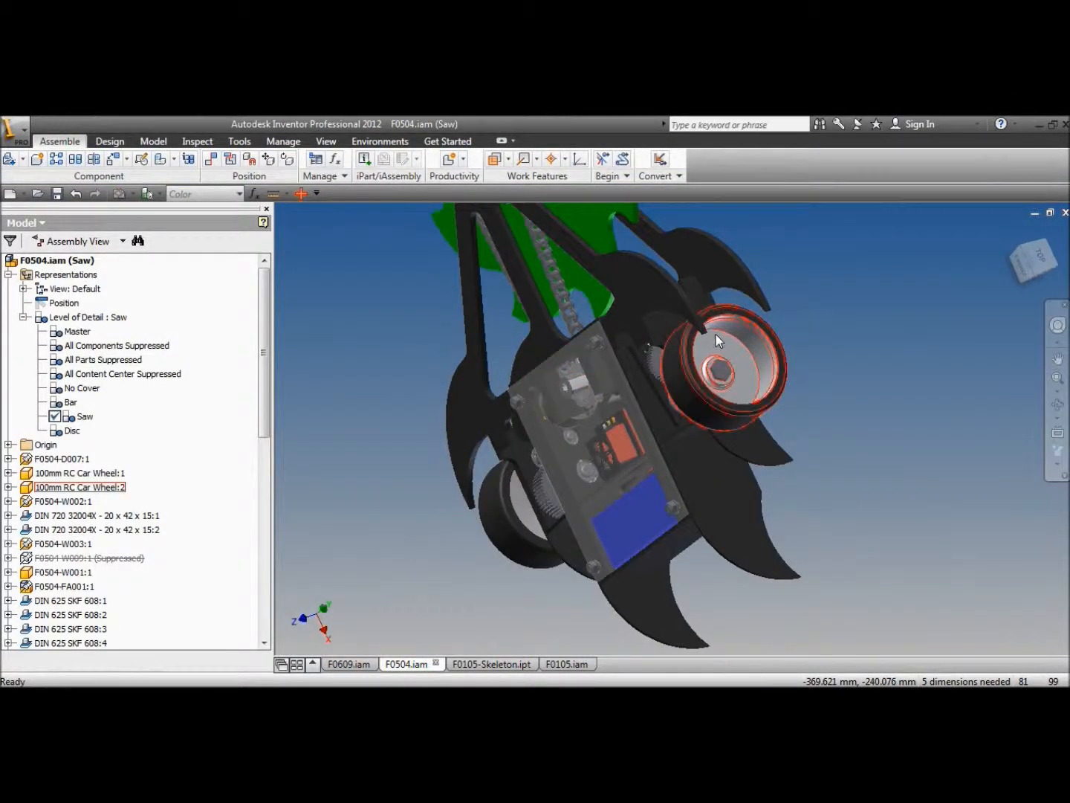
right_click(716, 339)
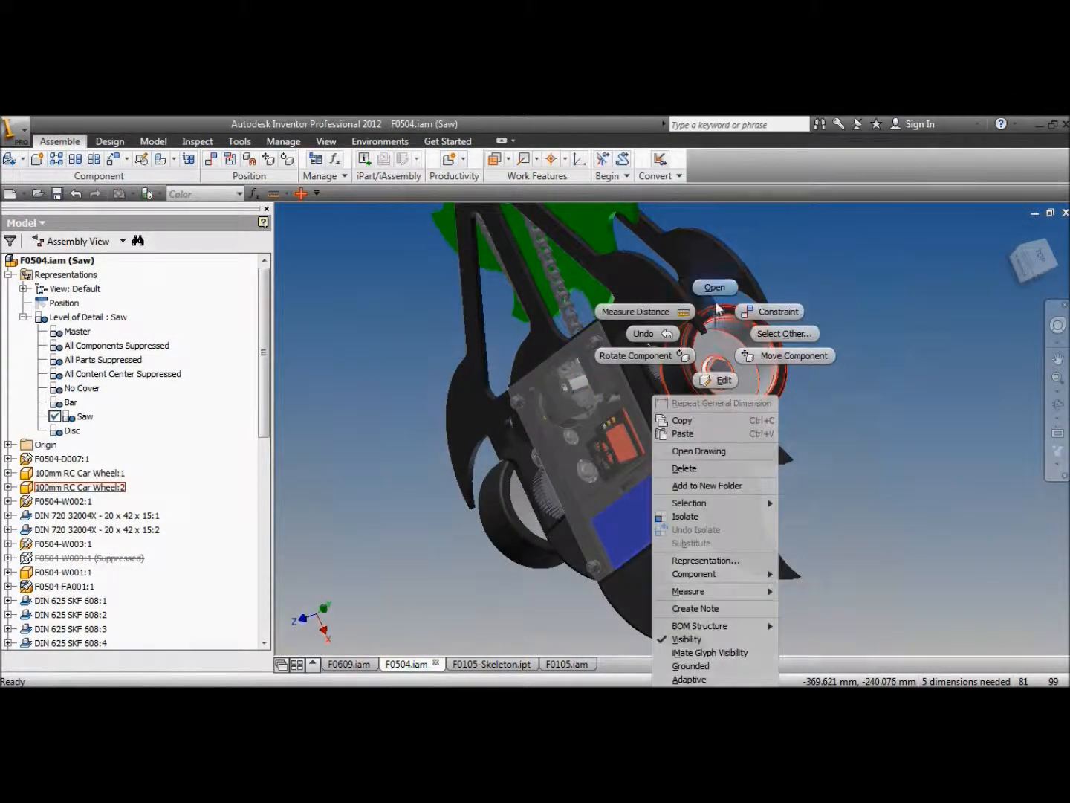
click(683, 420)
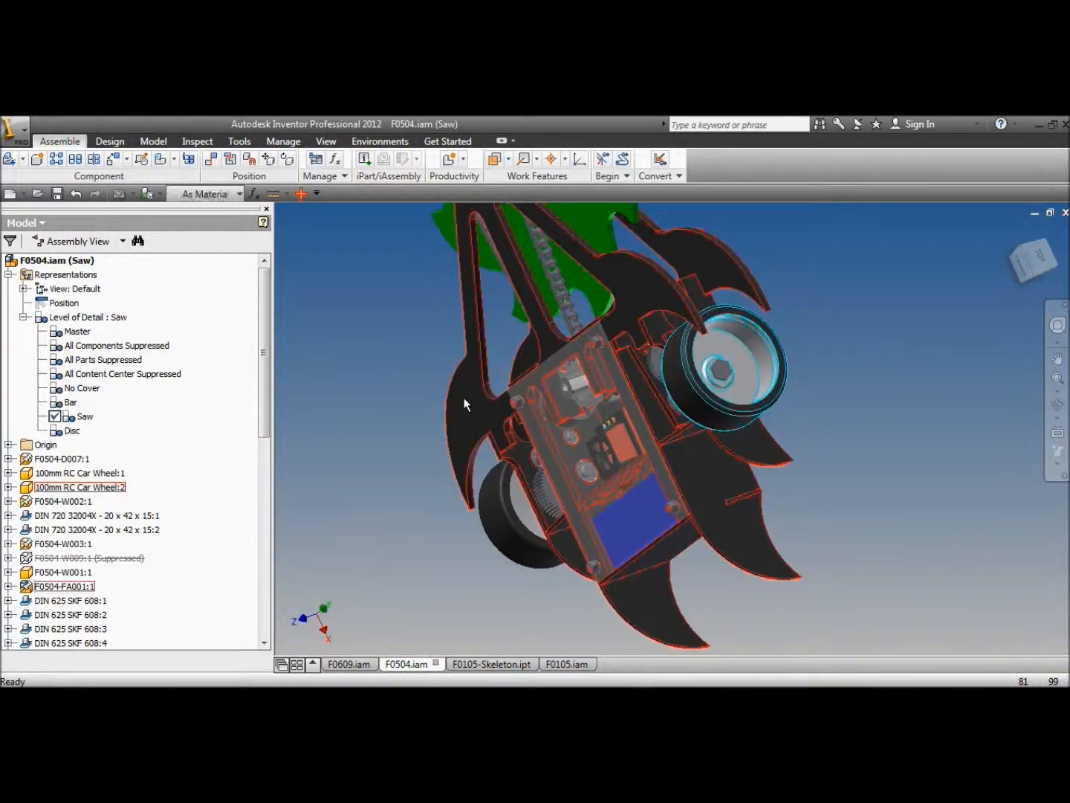
Step: Paste two copies of the 100mm RC Car Wheel into the F0105.iam assembly, accepting the file location each time
click(566, 664)
scroll(509, 481, up, 3)
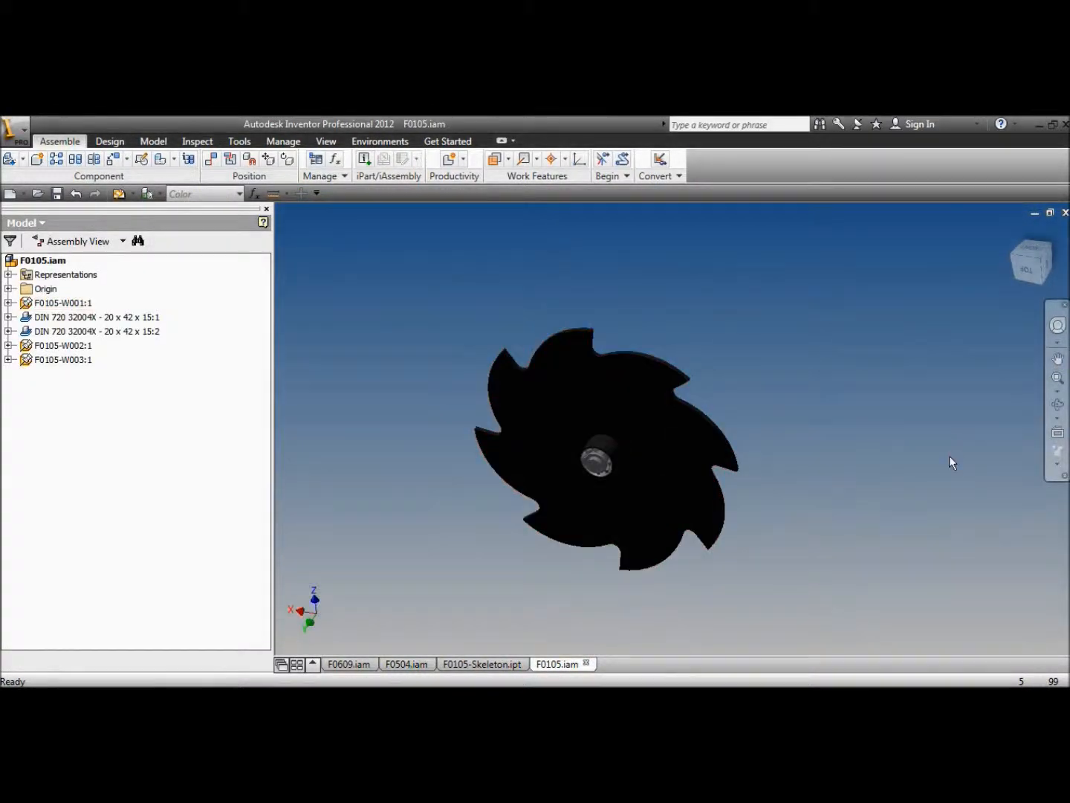
right_click(911, 373)
click(891, 457)
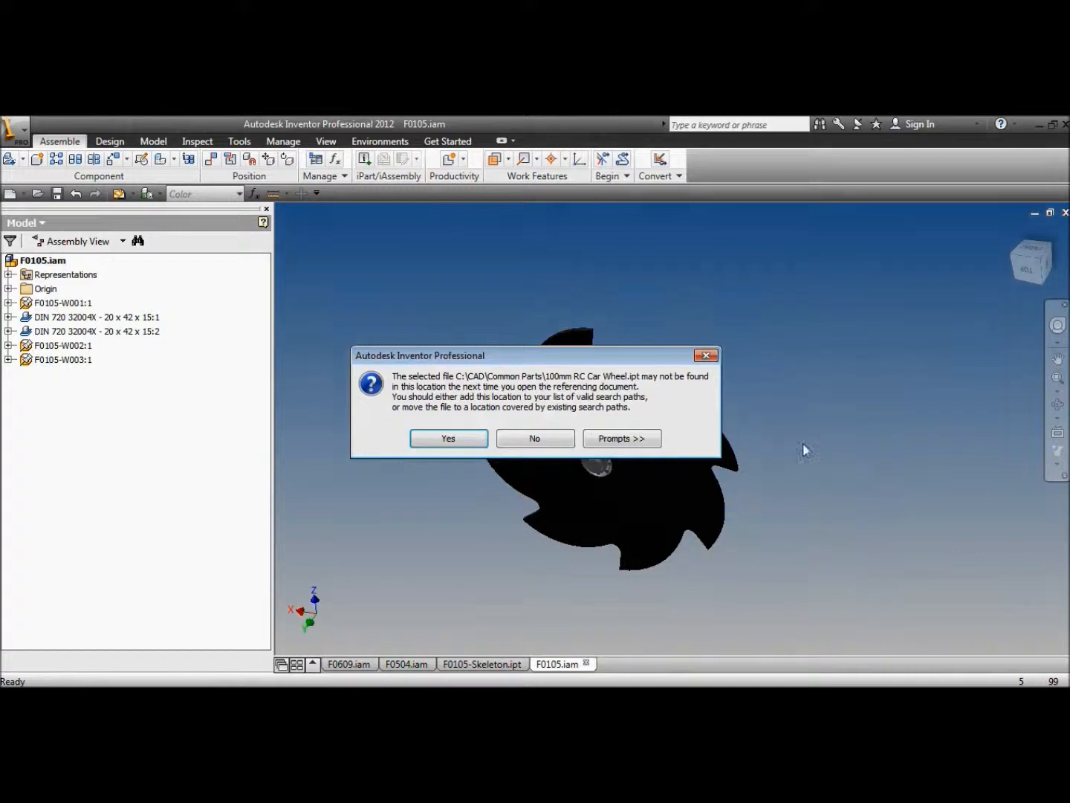
click(448, 439)
right_click(805, 390)
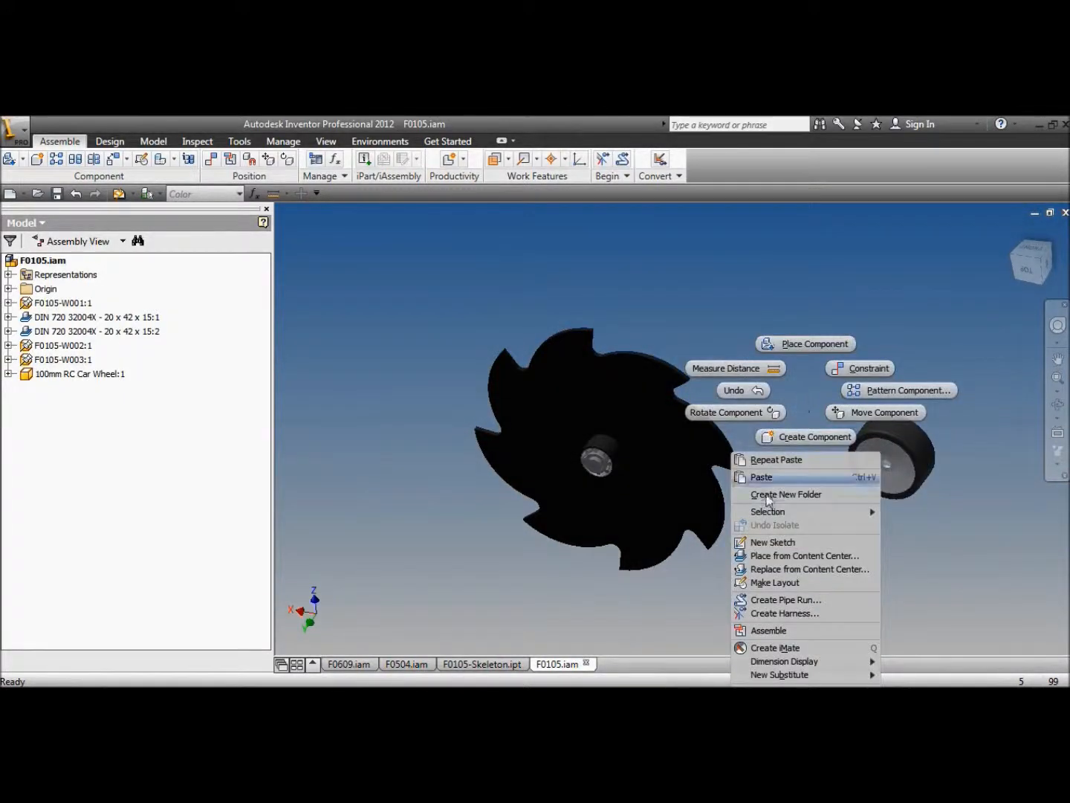
click(766, 479)
click(448, 437)
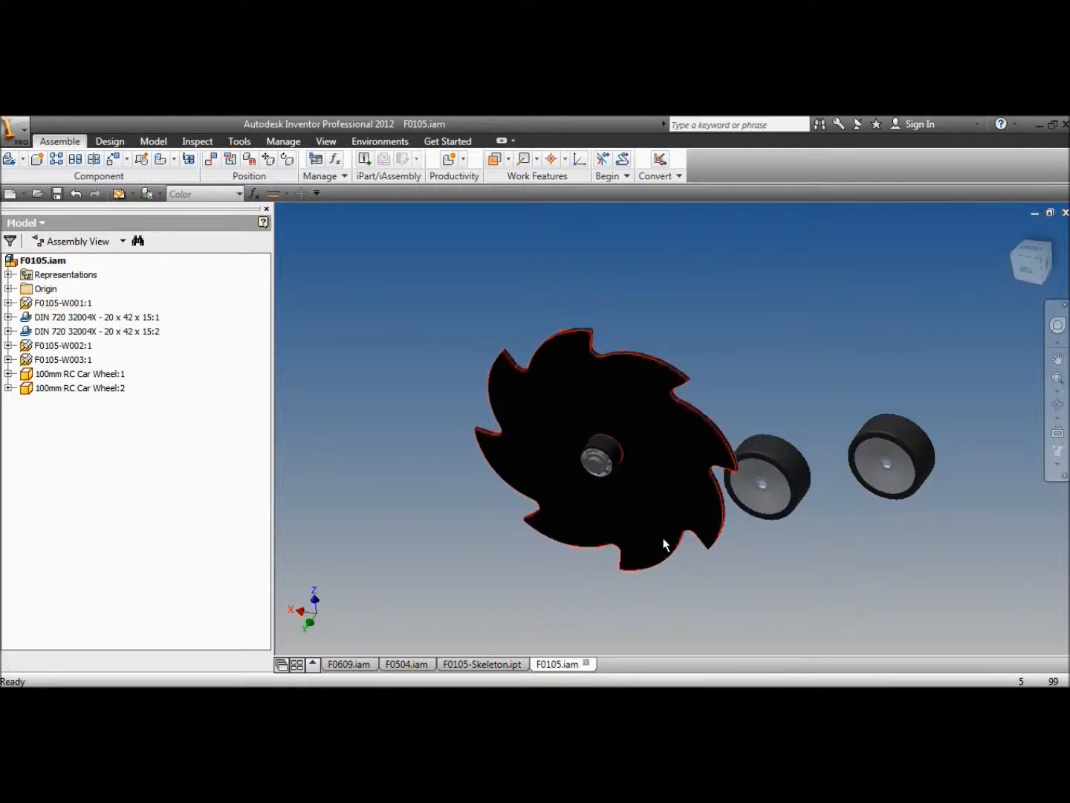
Step: Measure the distance from the first RC car wheel's outer rim face to the edge of its centre hole
click(273, 193)
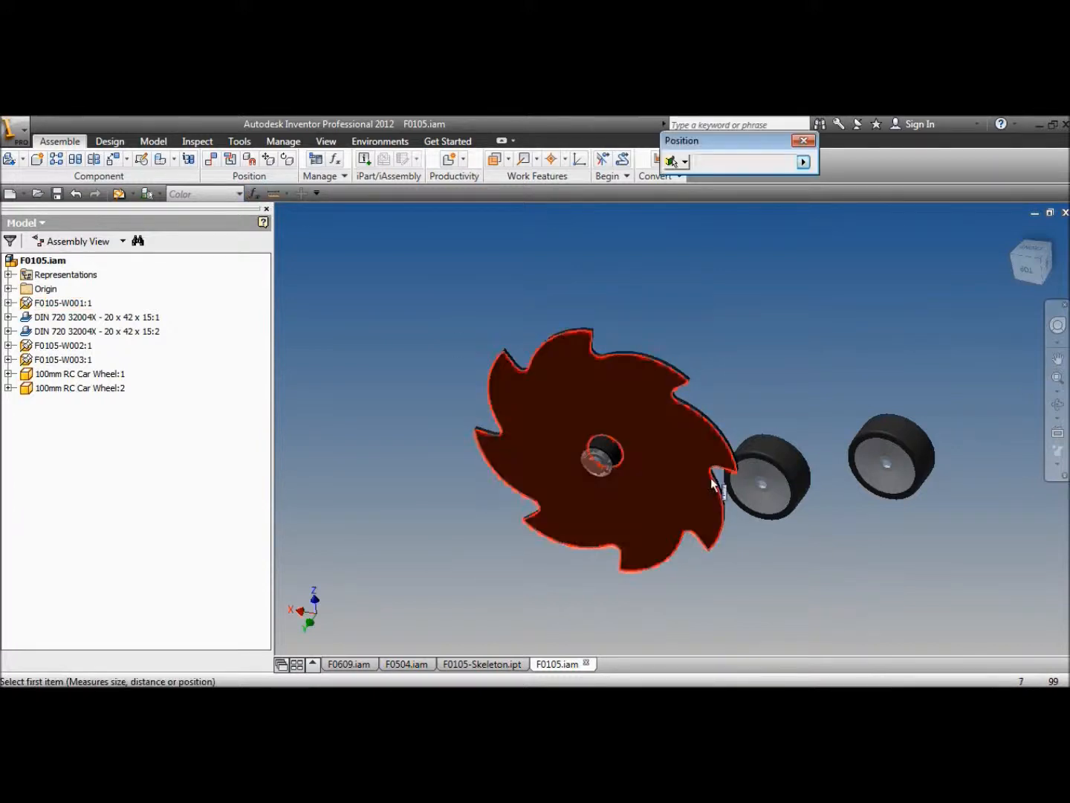
scroll(754, 512, up, 5)
click(760, 519)
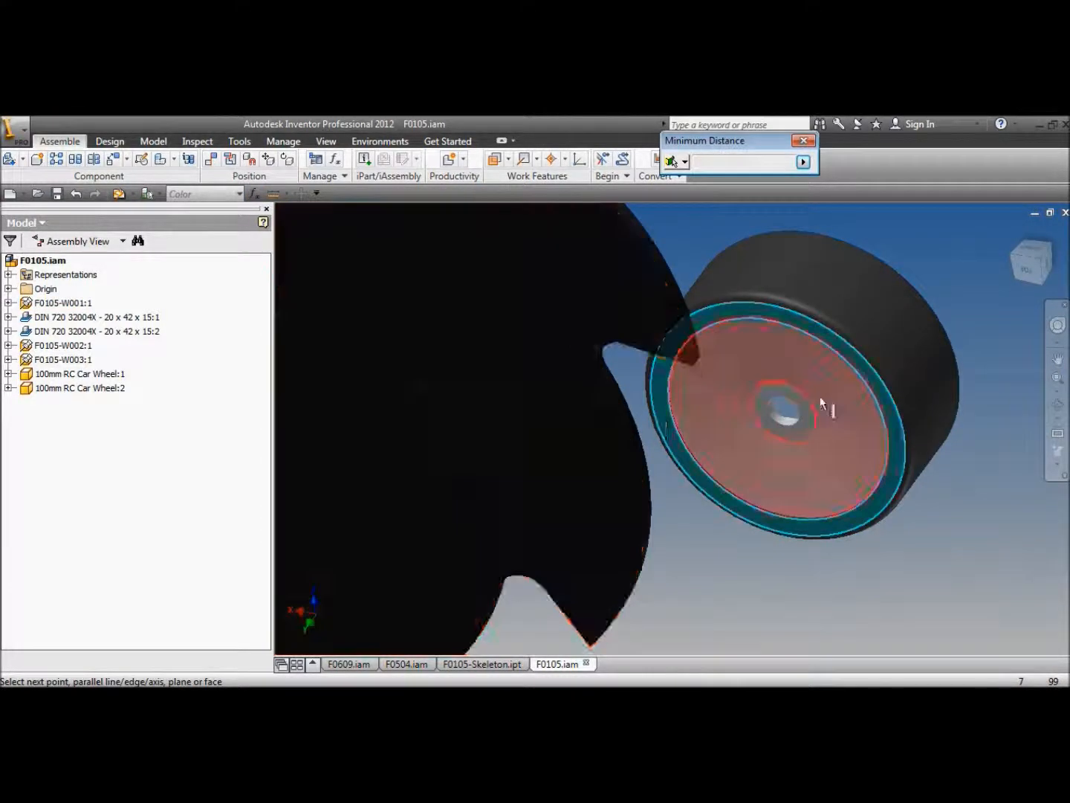
scroll(787, 409, up, 5)
scroll(646, 427, down, 2)
click(646, 425)
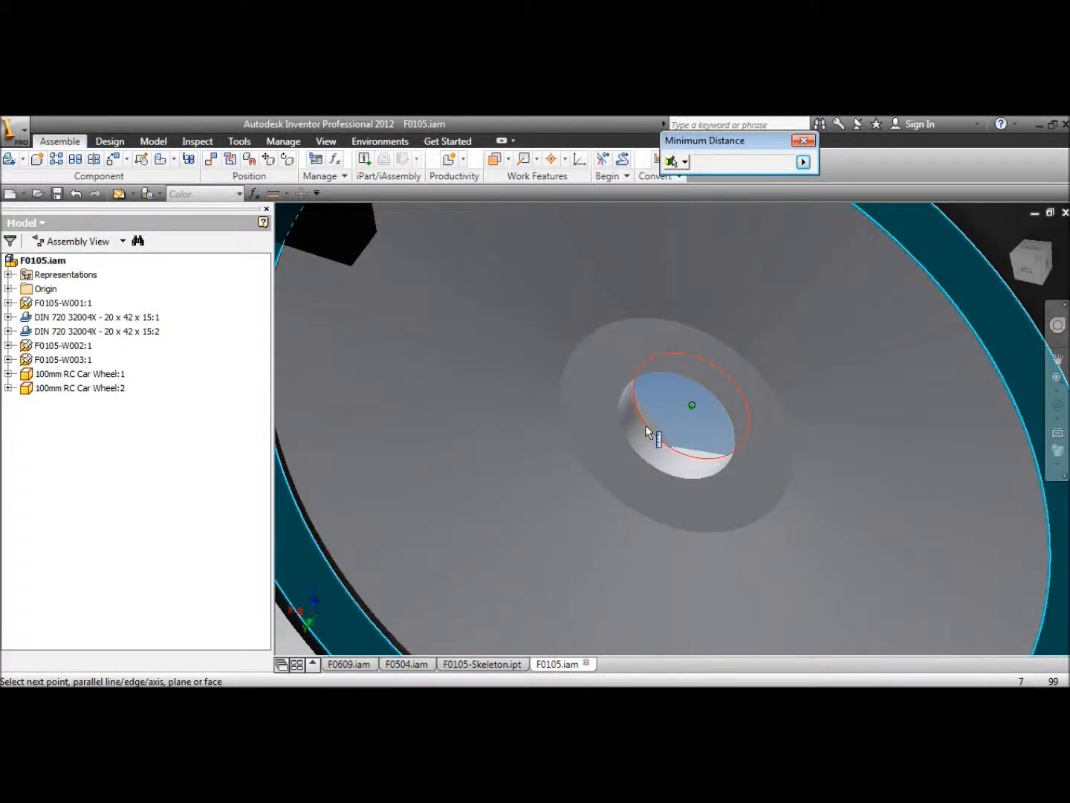
scroll(701, 406, down, 5)
scroll(700, 406, down, 5)
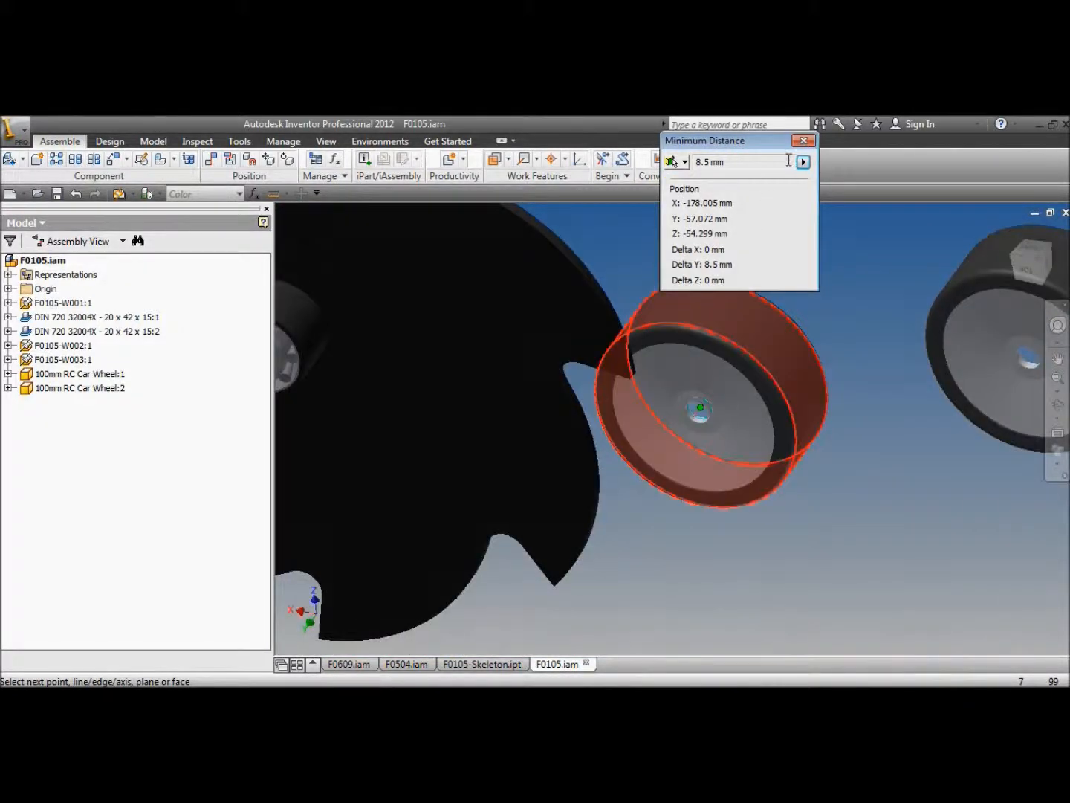
click(801, 141)
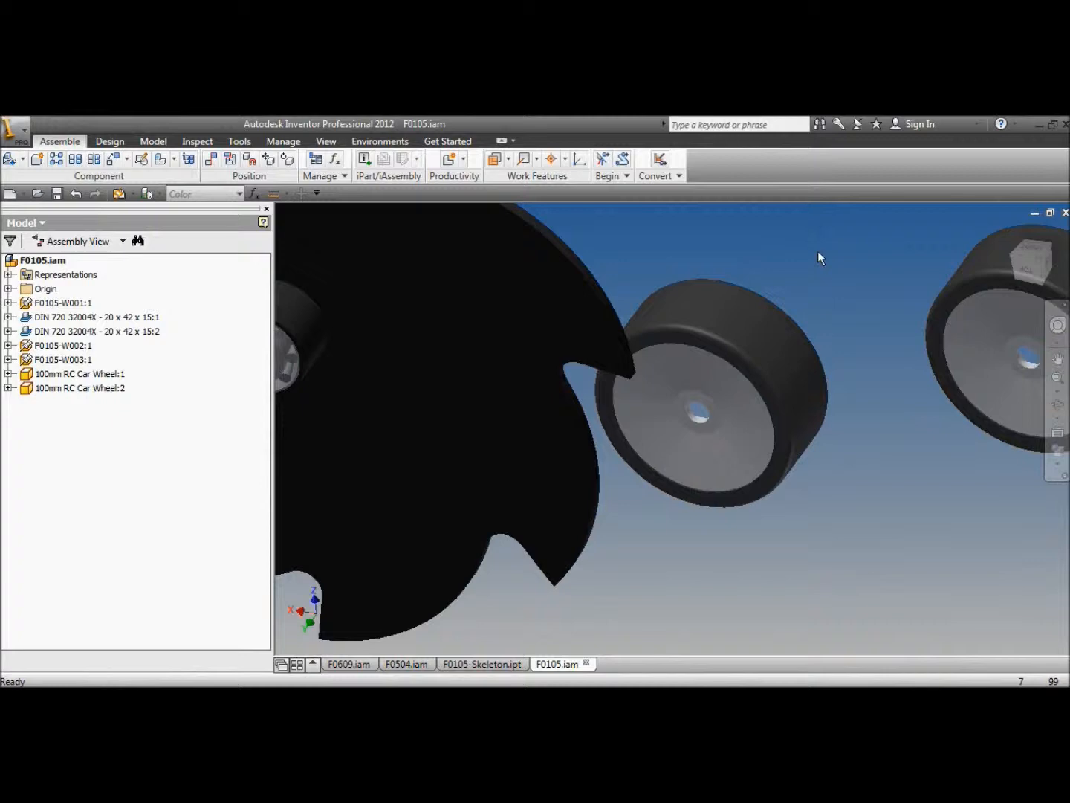
Step: Switch to F0105-Skeleton.ipt and dimension the lower narrow rectangle's end 8.5 mm inside the inner edge of the lower wheel rectangle
click(467, 668)
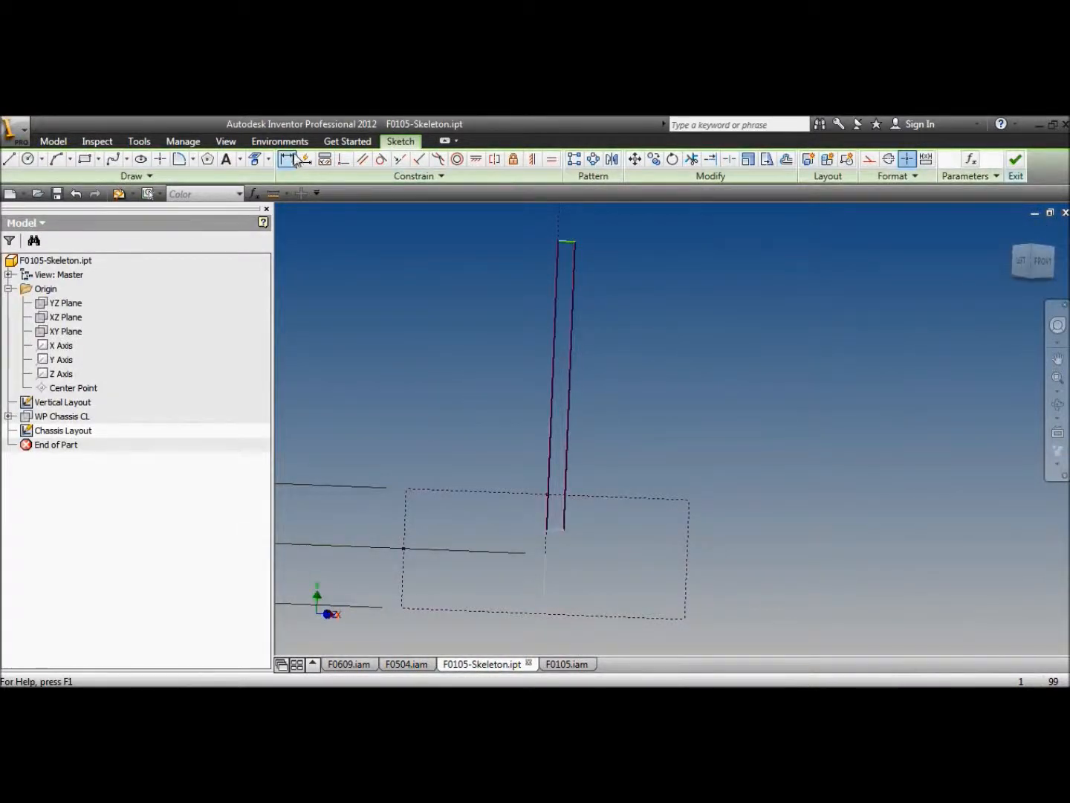
key(d)
click(556, 529)
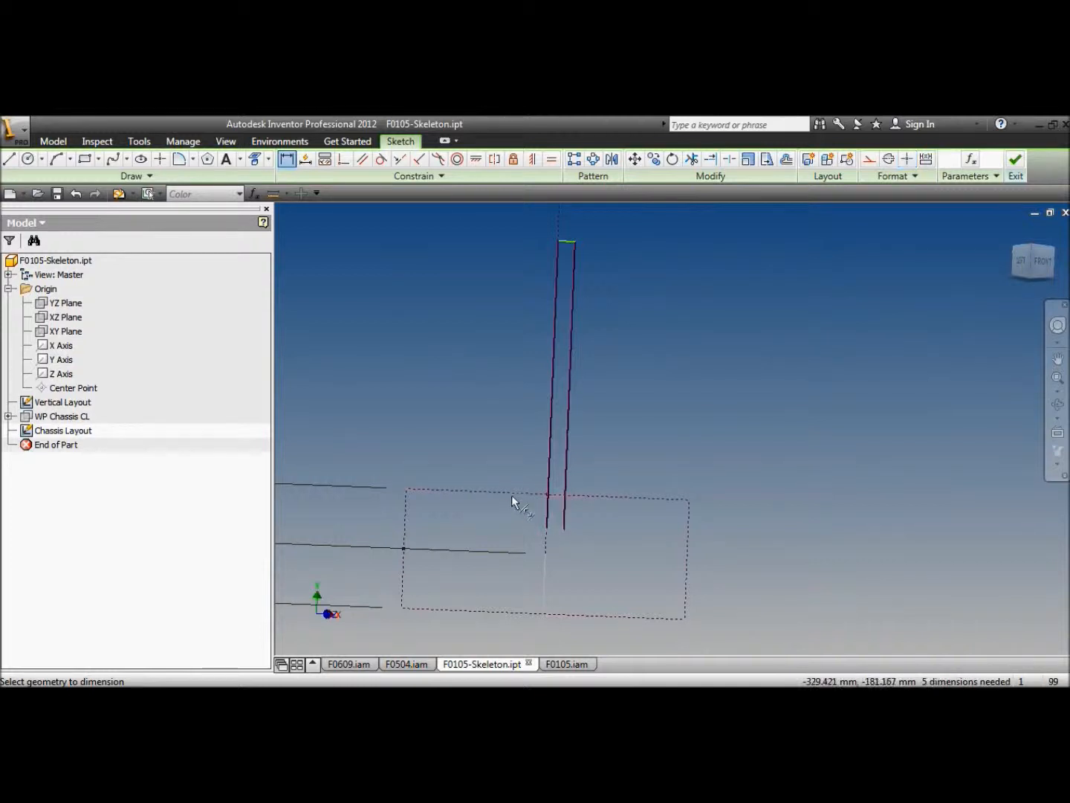
click(504, 443)
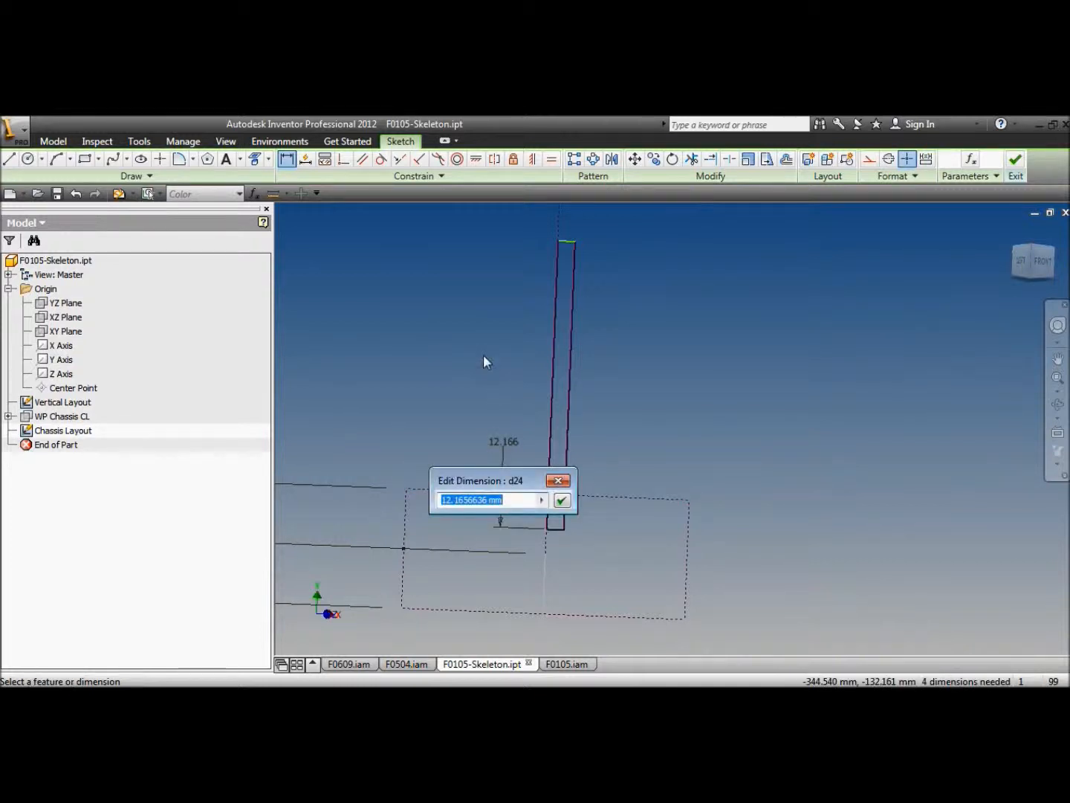
text(8.5)
key(Return)
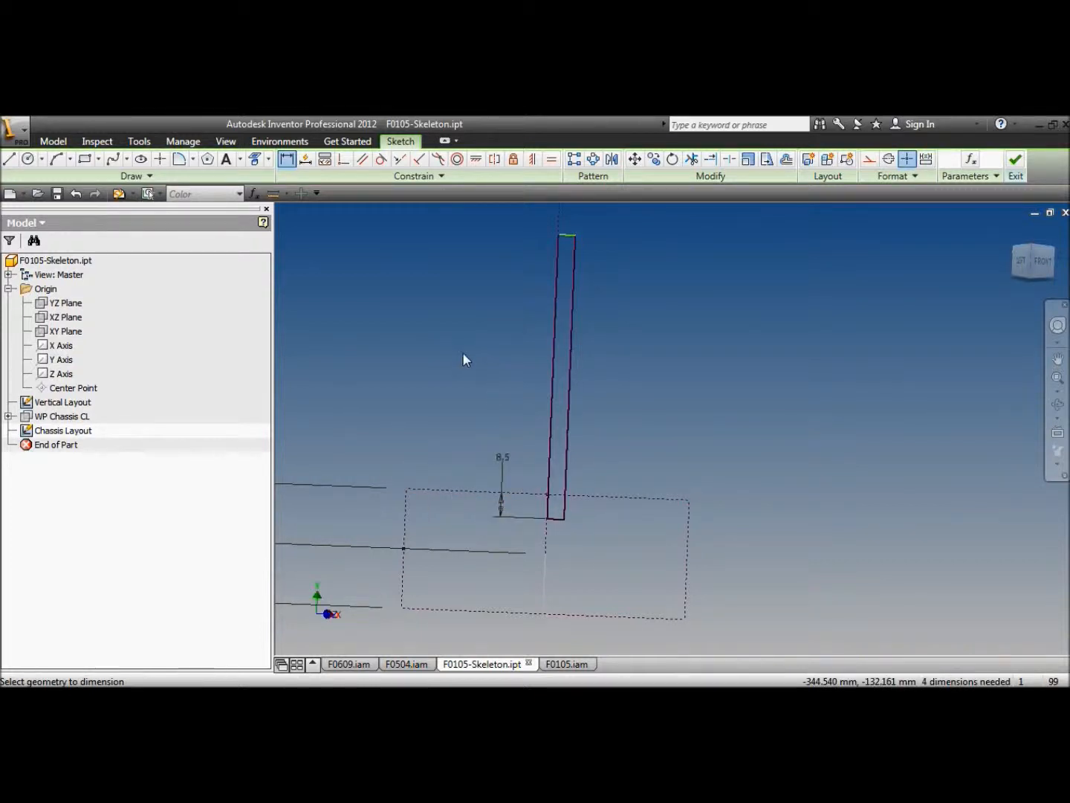
Step: Dimension the upper narrow rectangle's end from the upper wheel rectangle's inner edge, linking the value to the 8.5 mm dimension
scroll(452, 546, up, 8)
scroll(453, 432, down, 5)
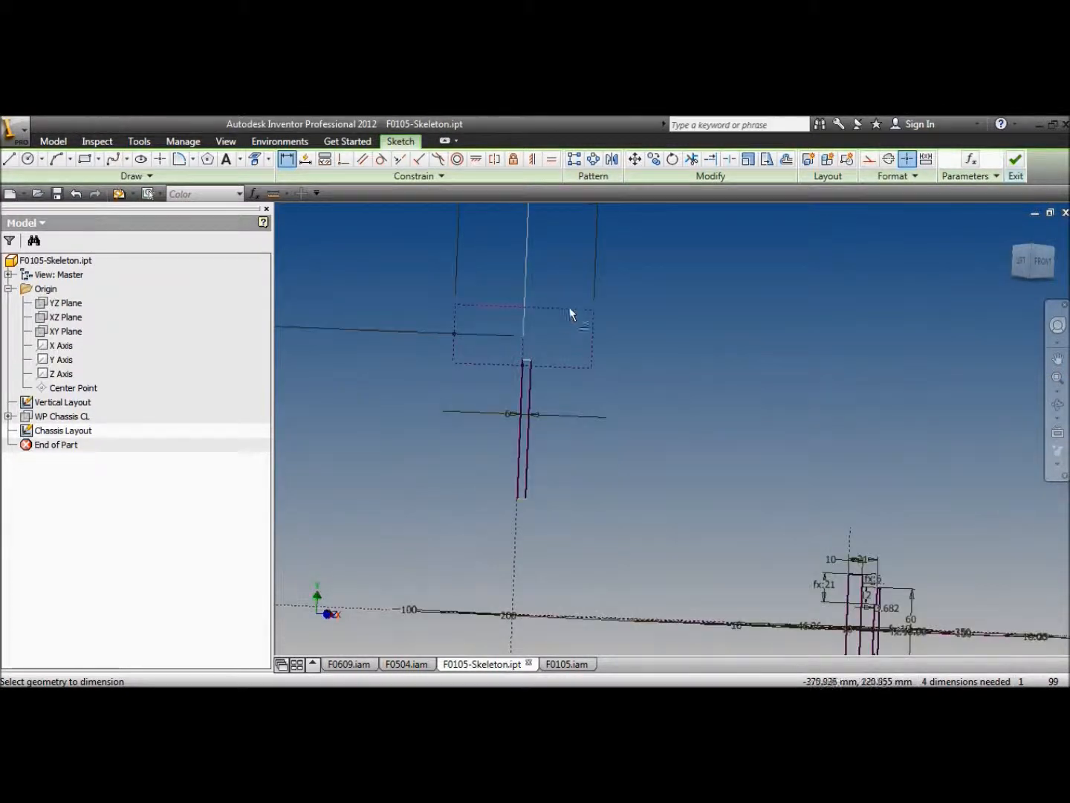
click(532, 361)
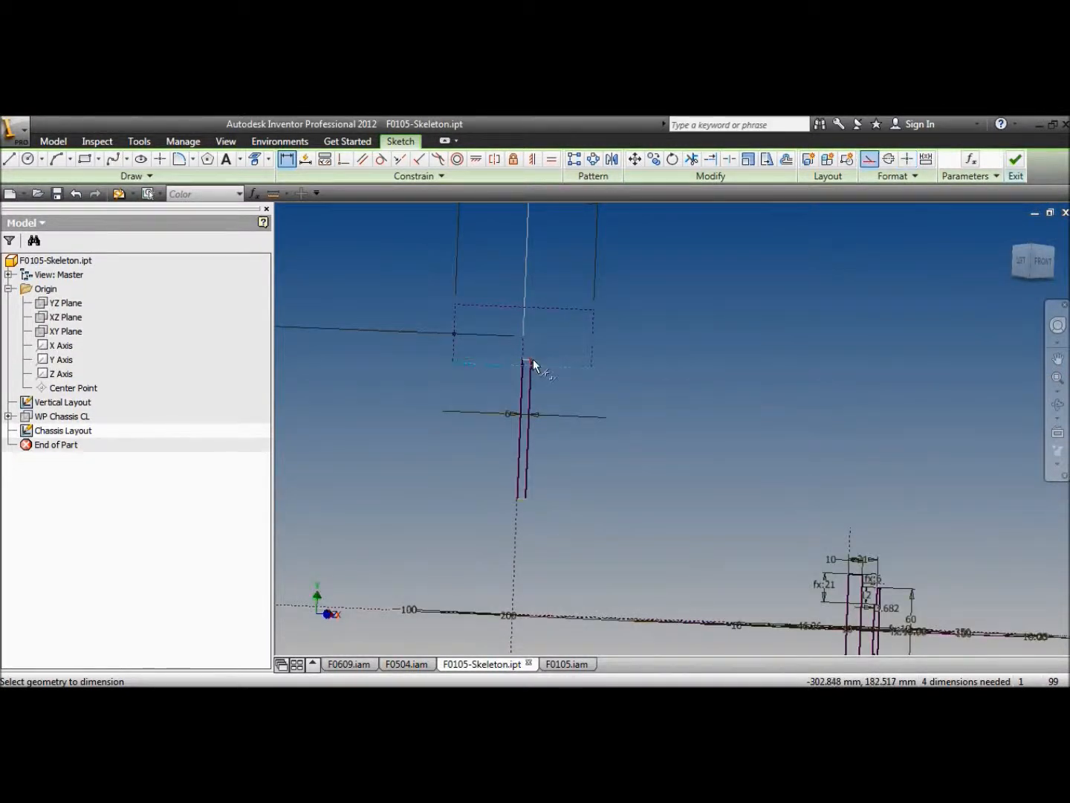
click(503, 362)
scroll(399, 454, up, 4)
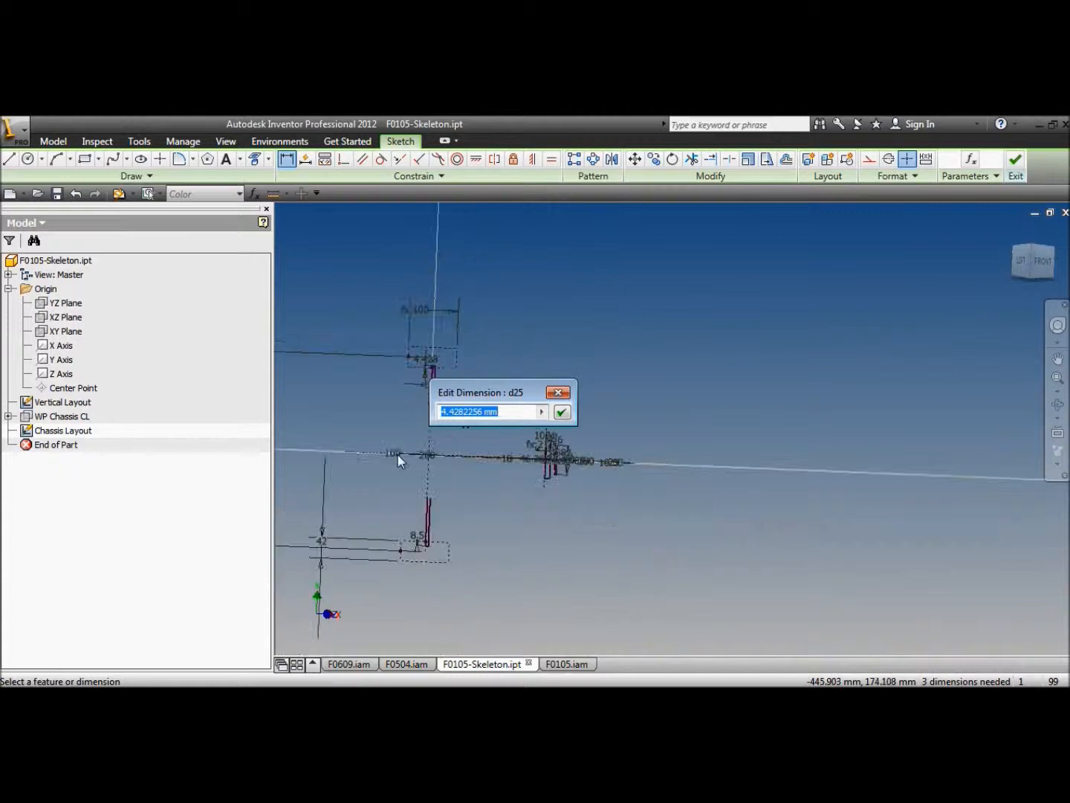
click(418, 538)
click(562, 411)
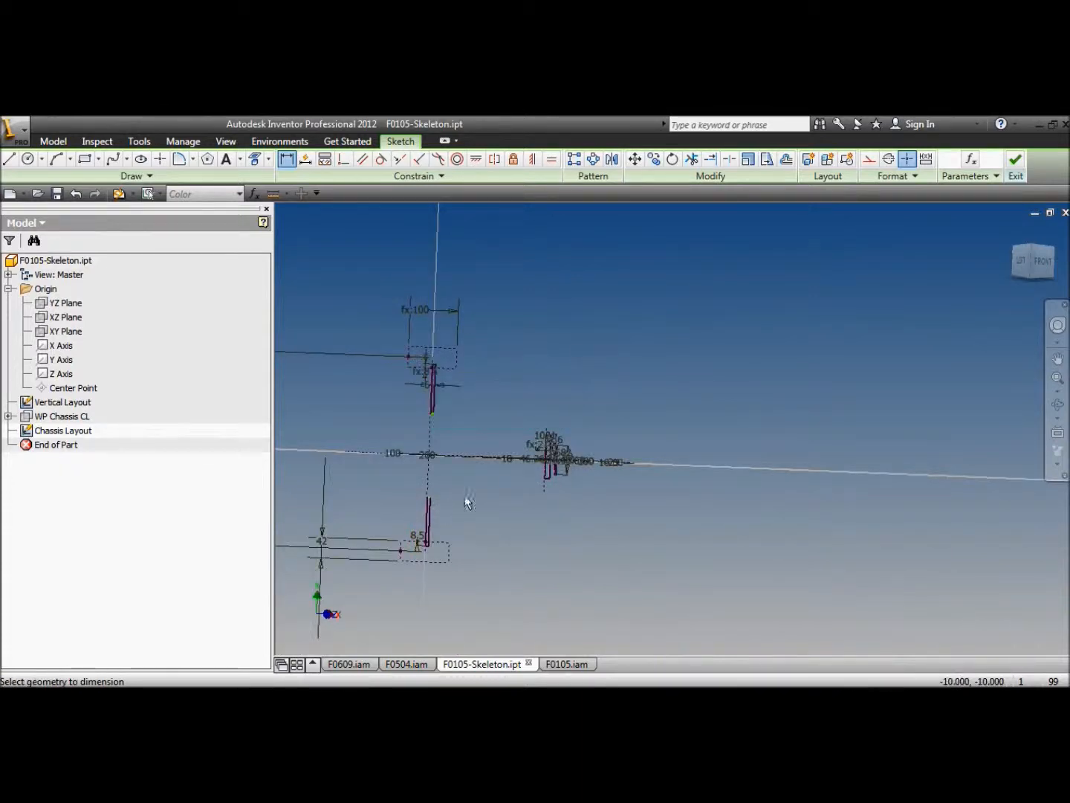
scroll(418, 529, down, 3)
scroll(418, 529, down, 3)
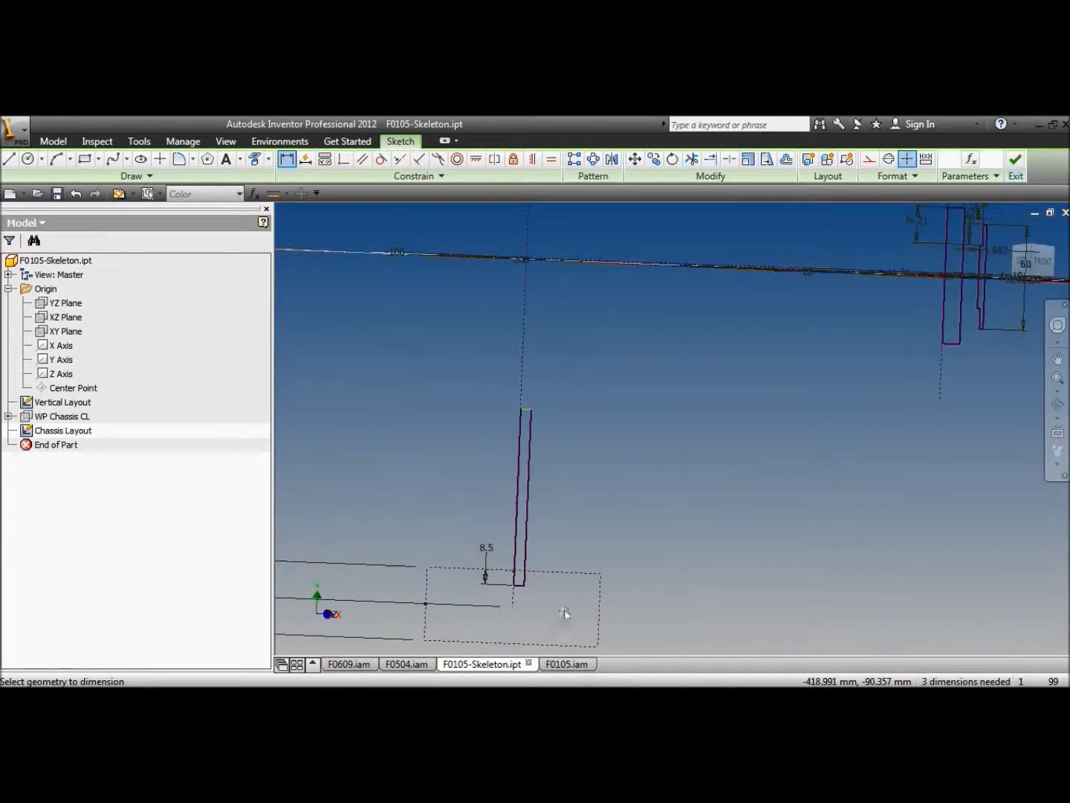
click(9, 159)
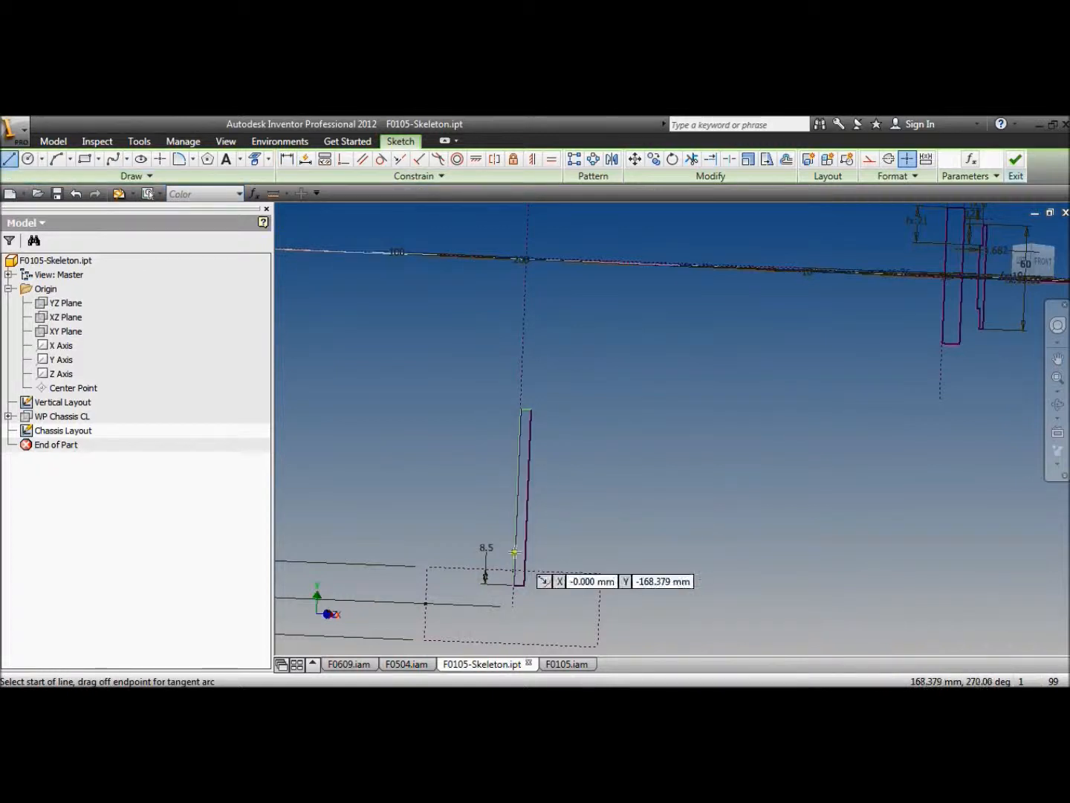
click(517, 553)
Step: Switch on construction geometry and draw a line about 114 mm long from the upper narrow rectangle, just below and parallel to the wheel rectangle
click(869, 160)
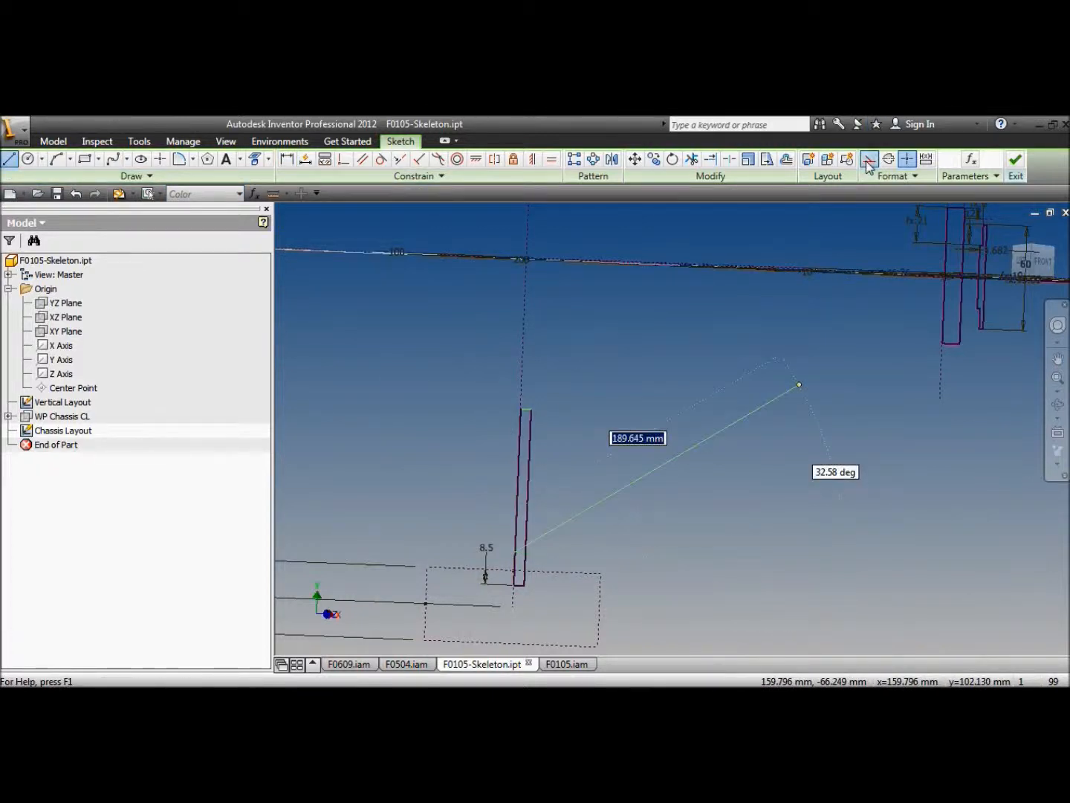
key(Escape)
middle_drag(556, 334, 572, 714)
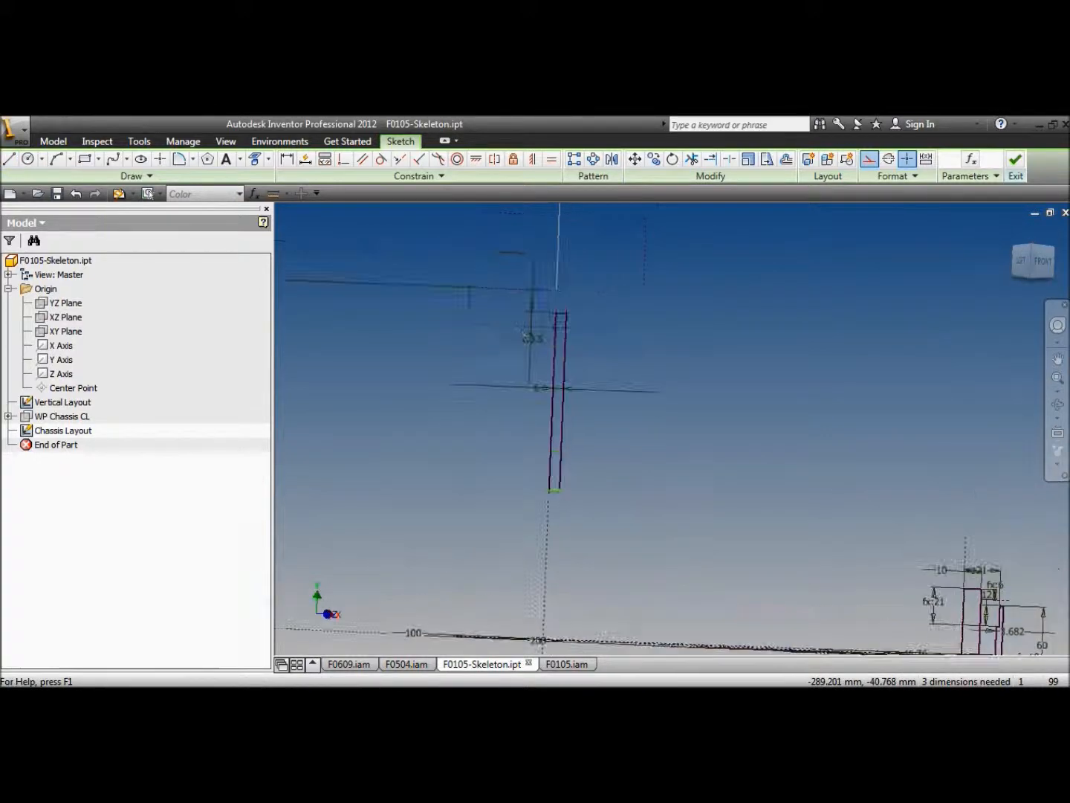
click(10, 157)
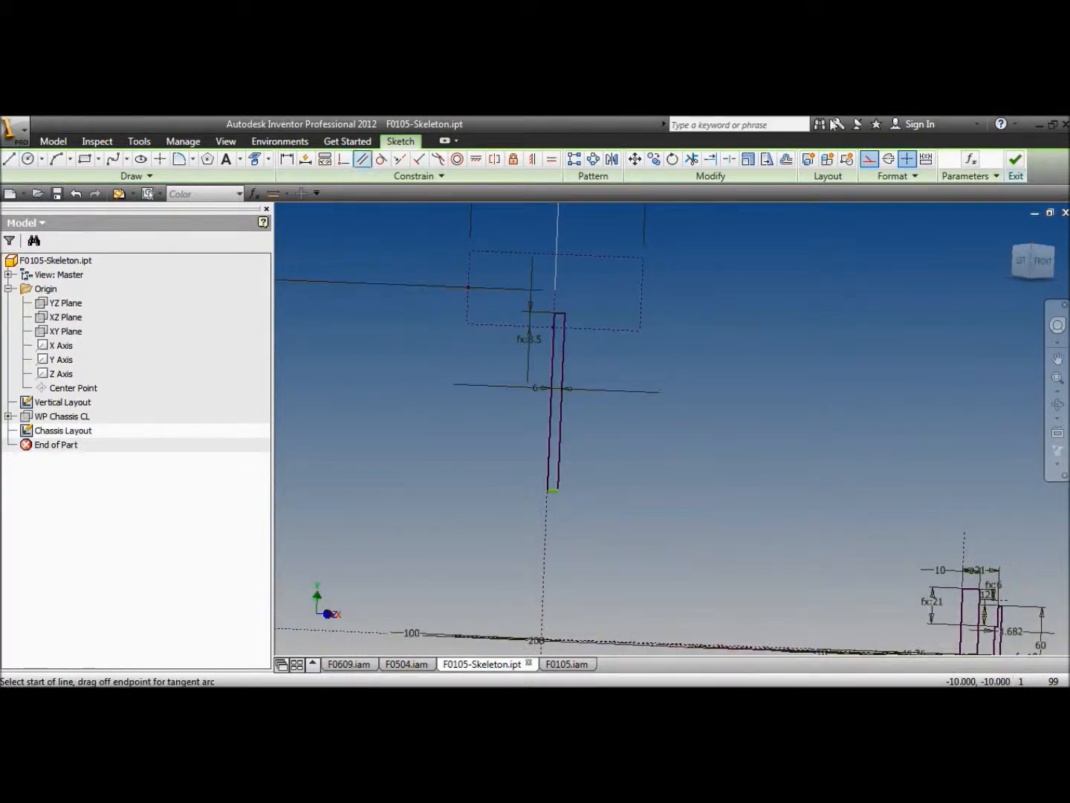
click(555, 340)
click(752, 346)
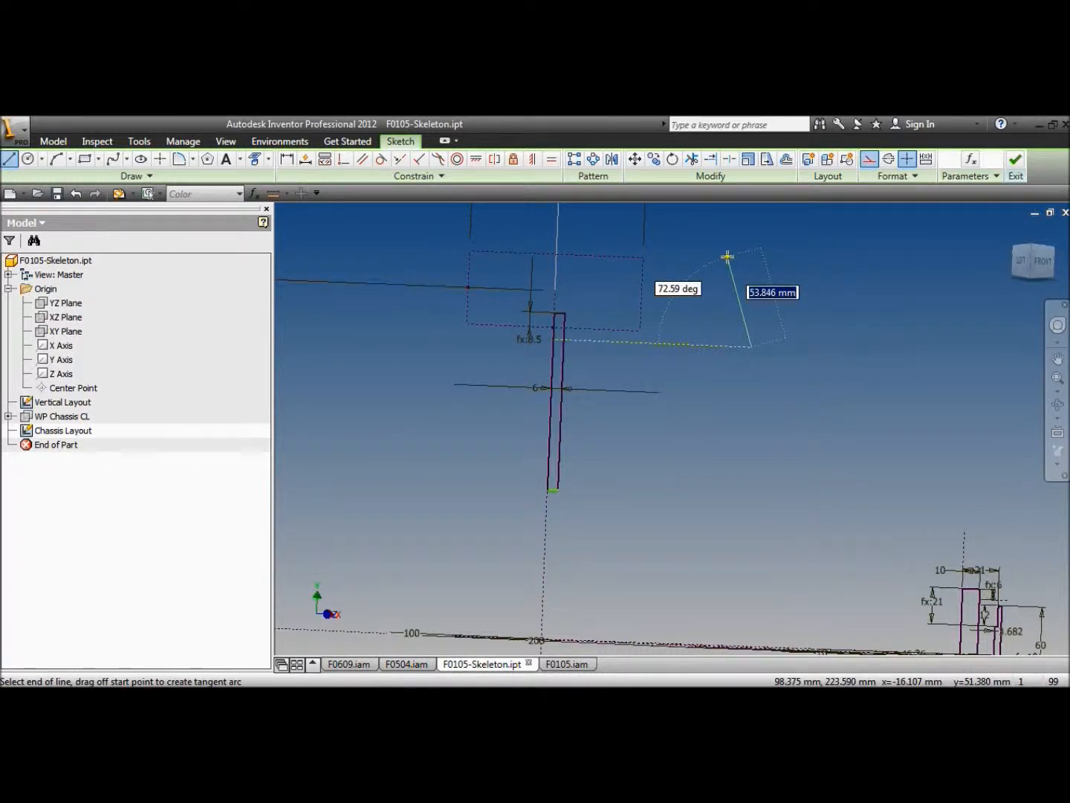
key(Escape)
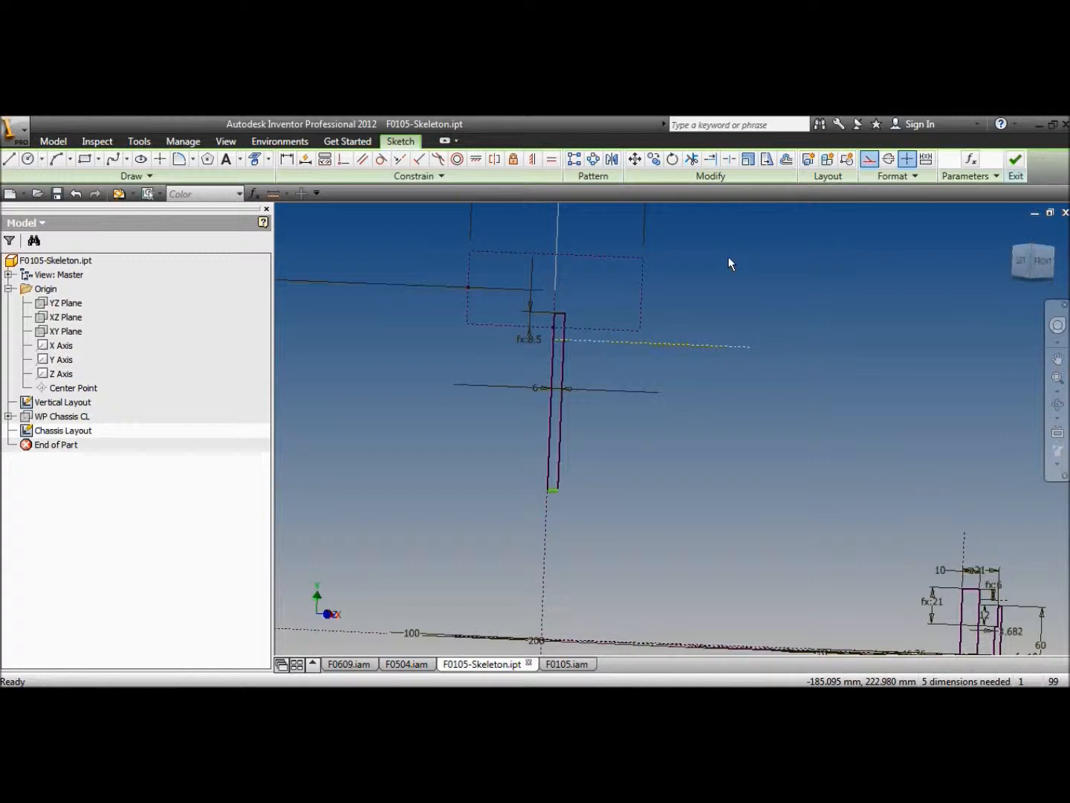
Step: Dimension the gap between the upper wheel rectangle's lower edge and the new construction line as 3 mm
click(286, 159)
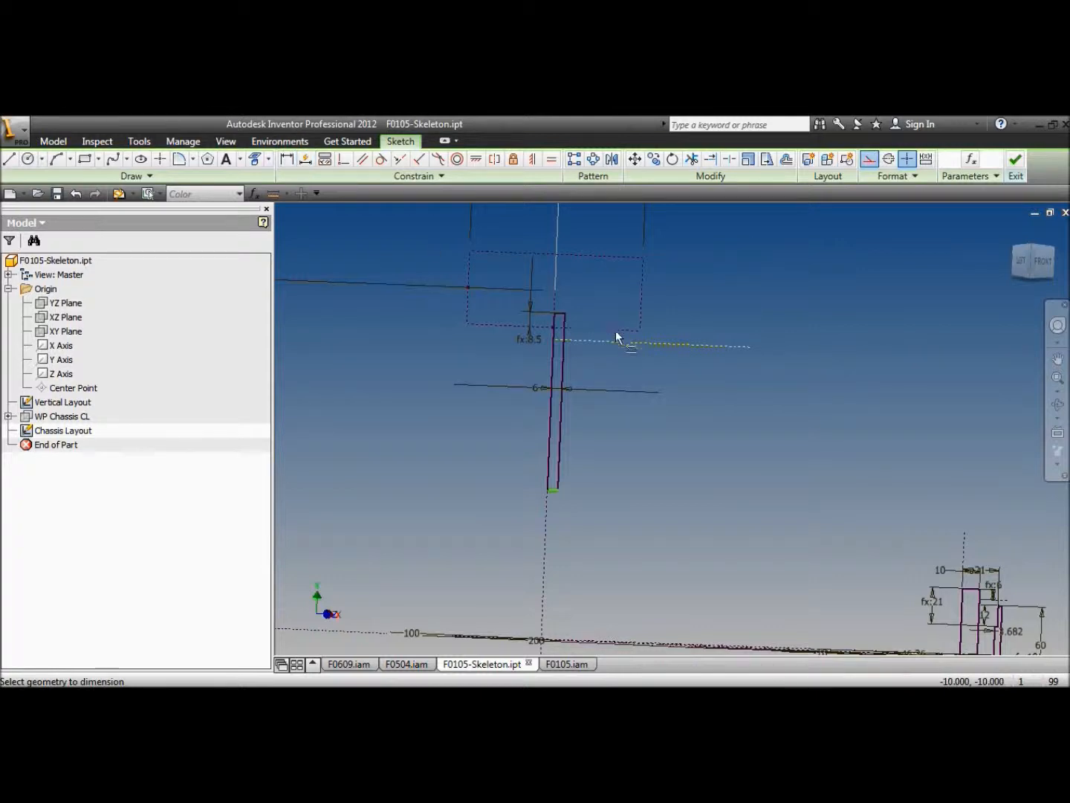
click(609, 329)
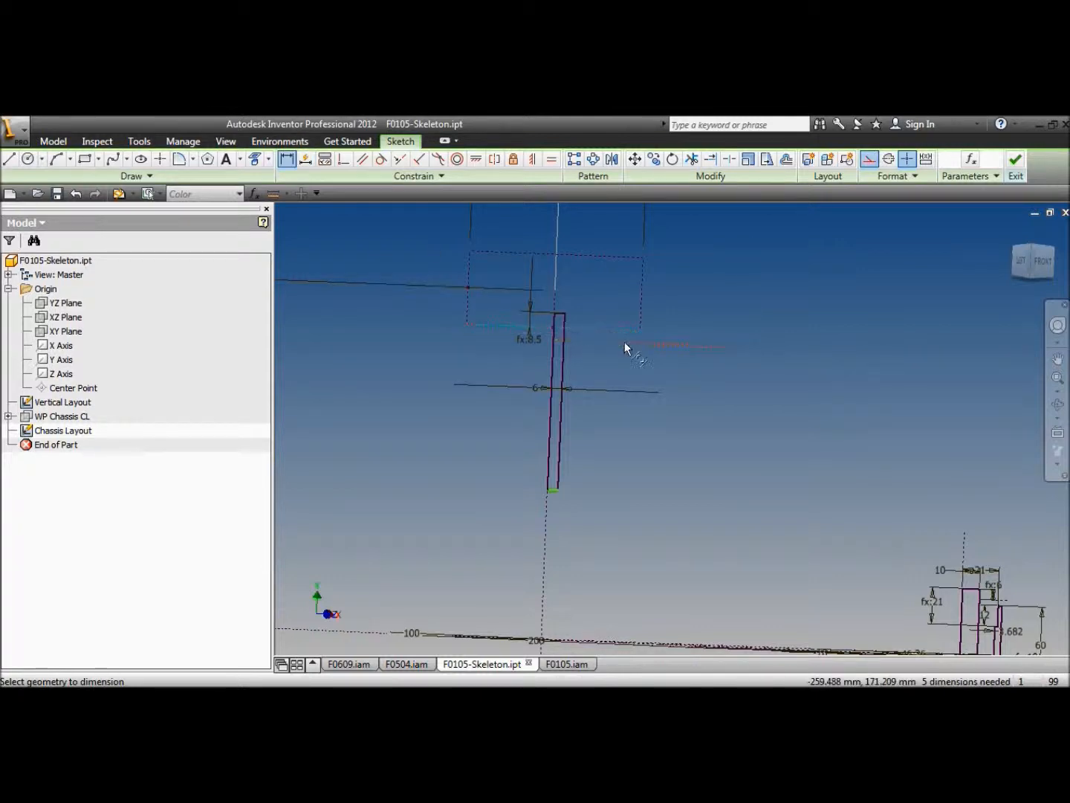
click(687, 322)
text(3)
key(Return)
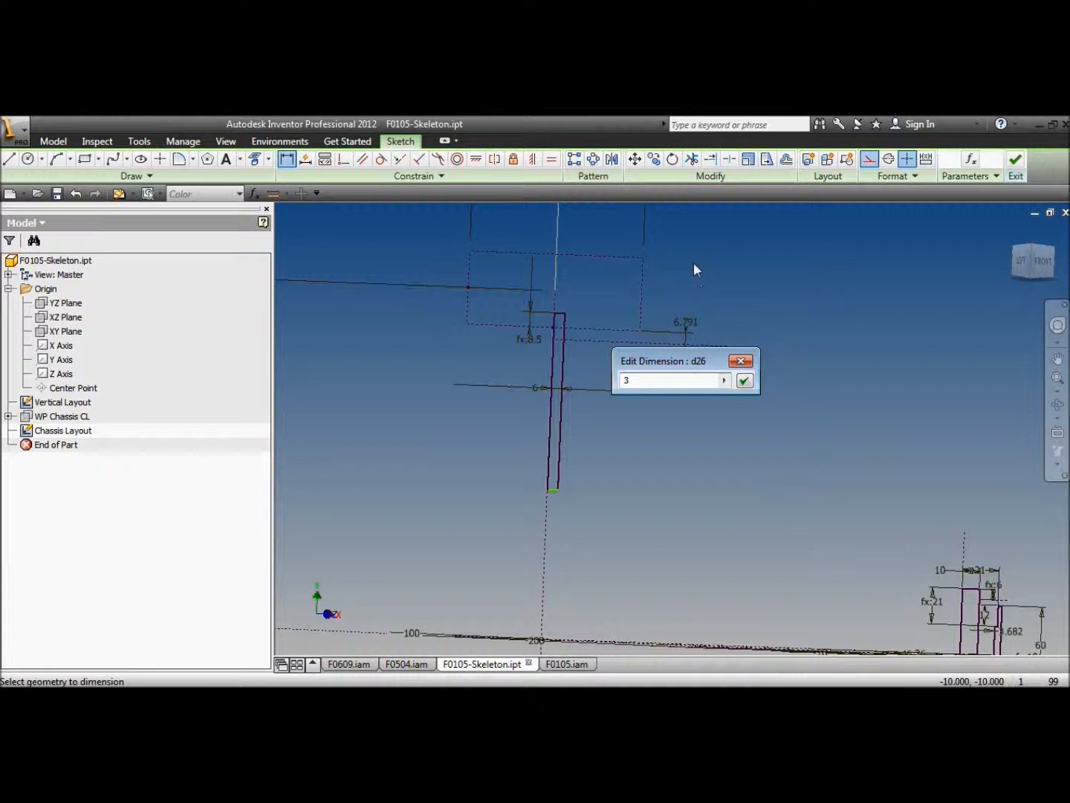
Step: Draw a second parallel construction line below the first and close their outer ends with a perpendicular line
click(9, 158)
click(552, 351)
click(751, 340)
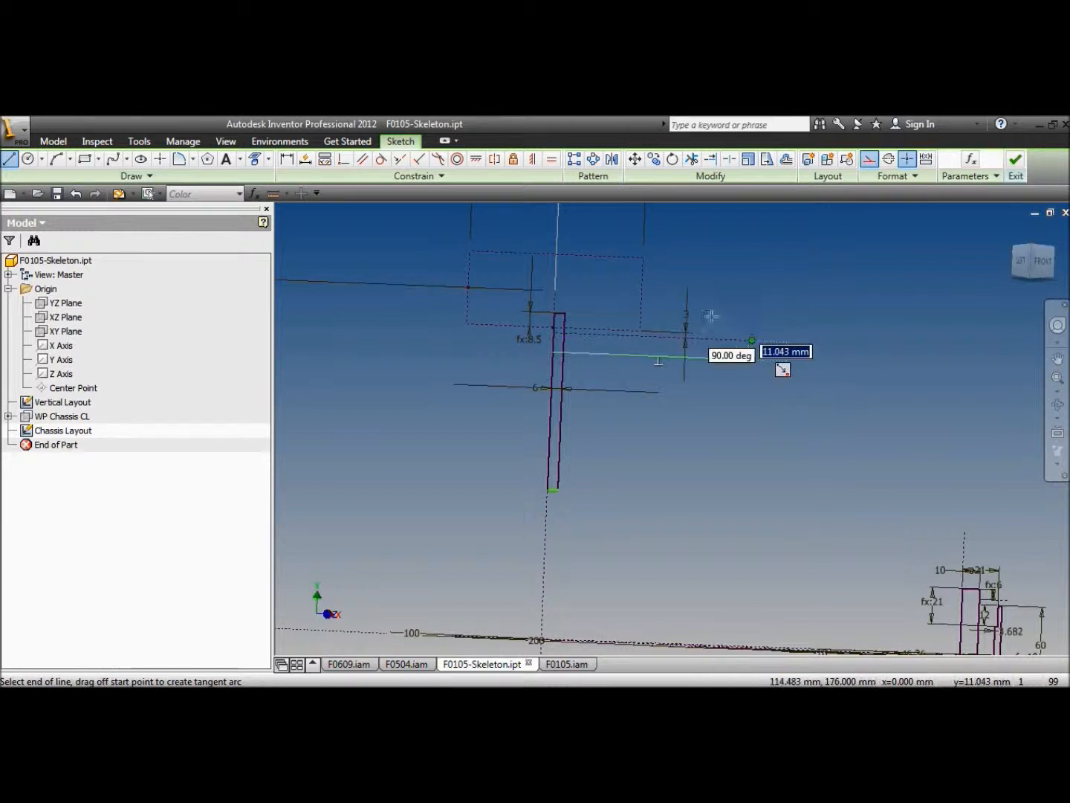
Step: Dimension the spacing between the two construction lines with the Primary_Plate_THK parameter
click(287, 159)
click(729, 338)
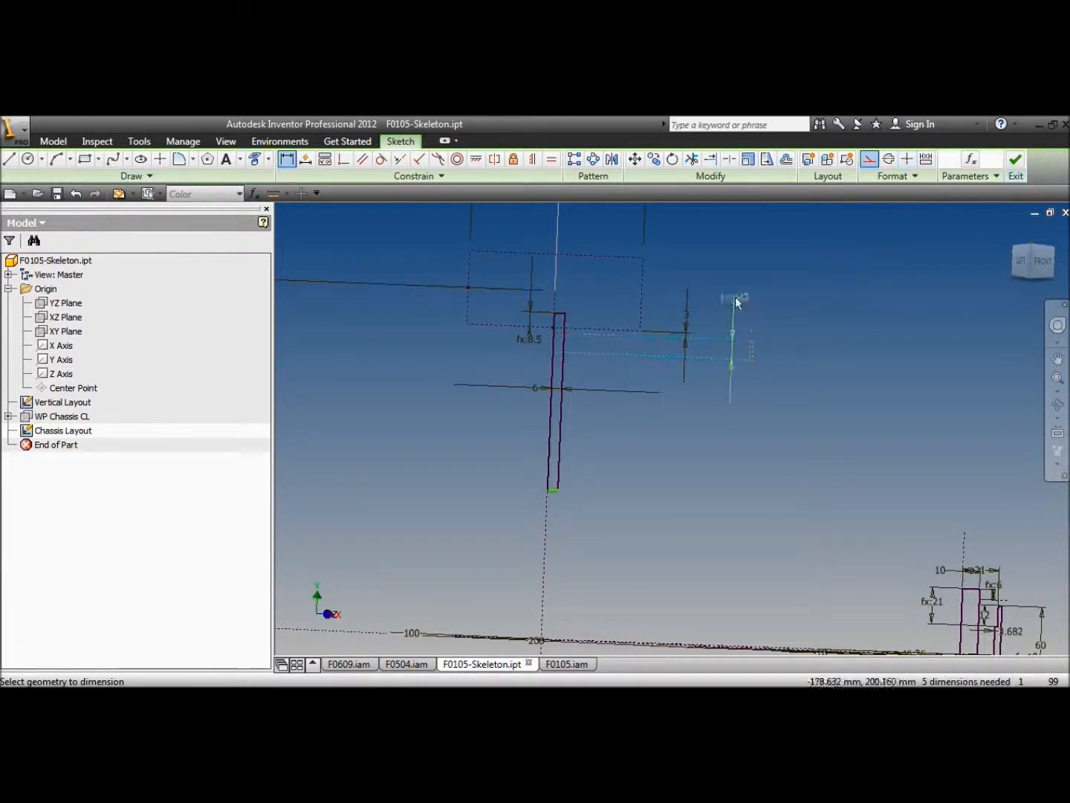
click(735, 294)
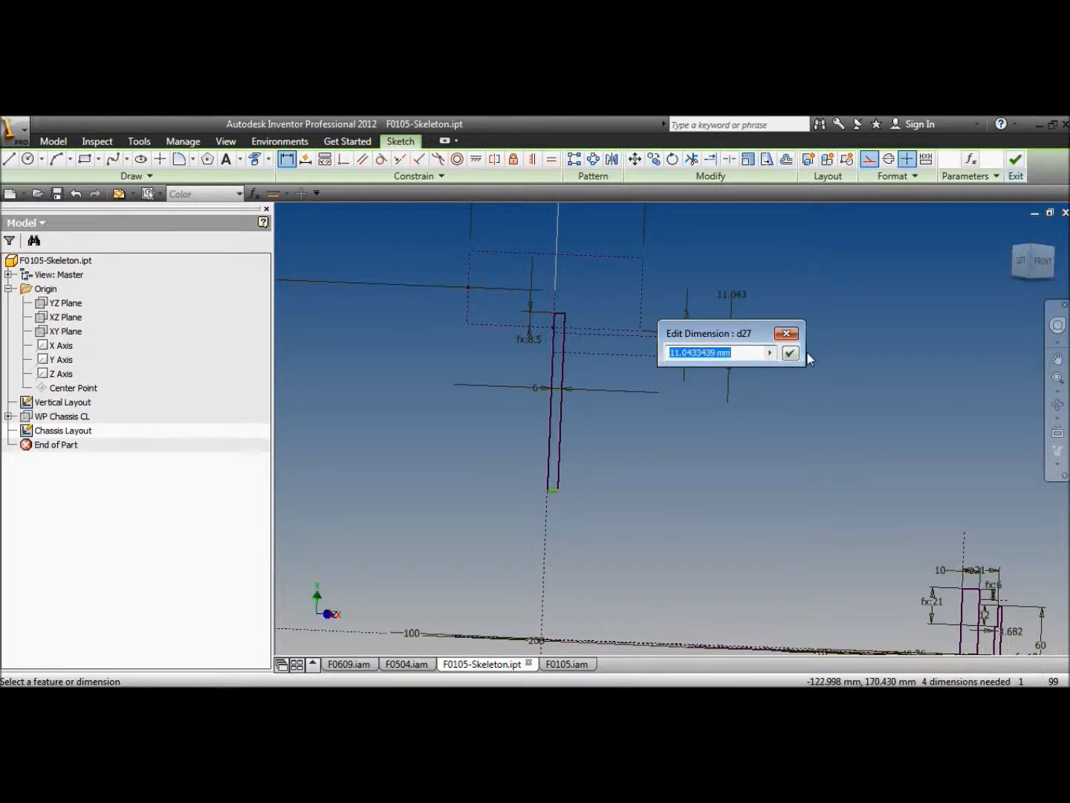
click(770, 353)
click(818, 409)
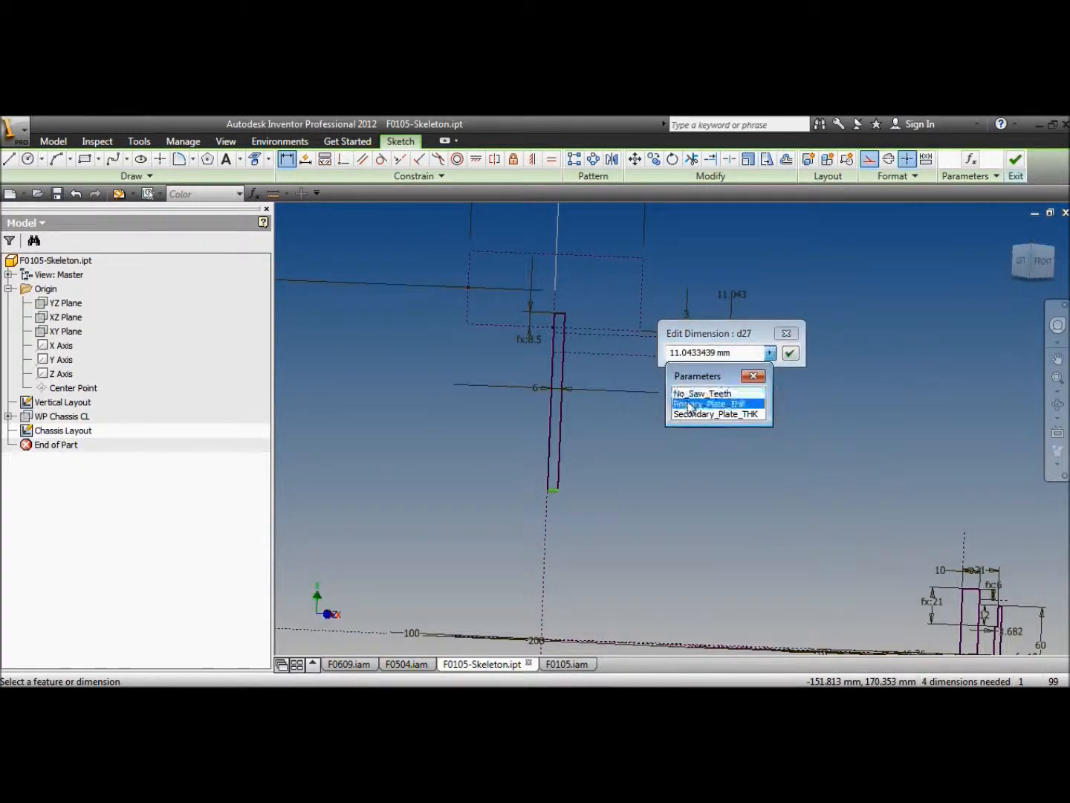
click(689, 404)
click(790, 353)
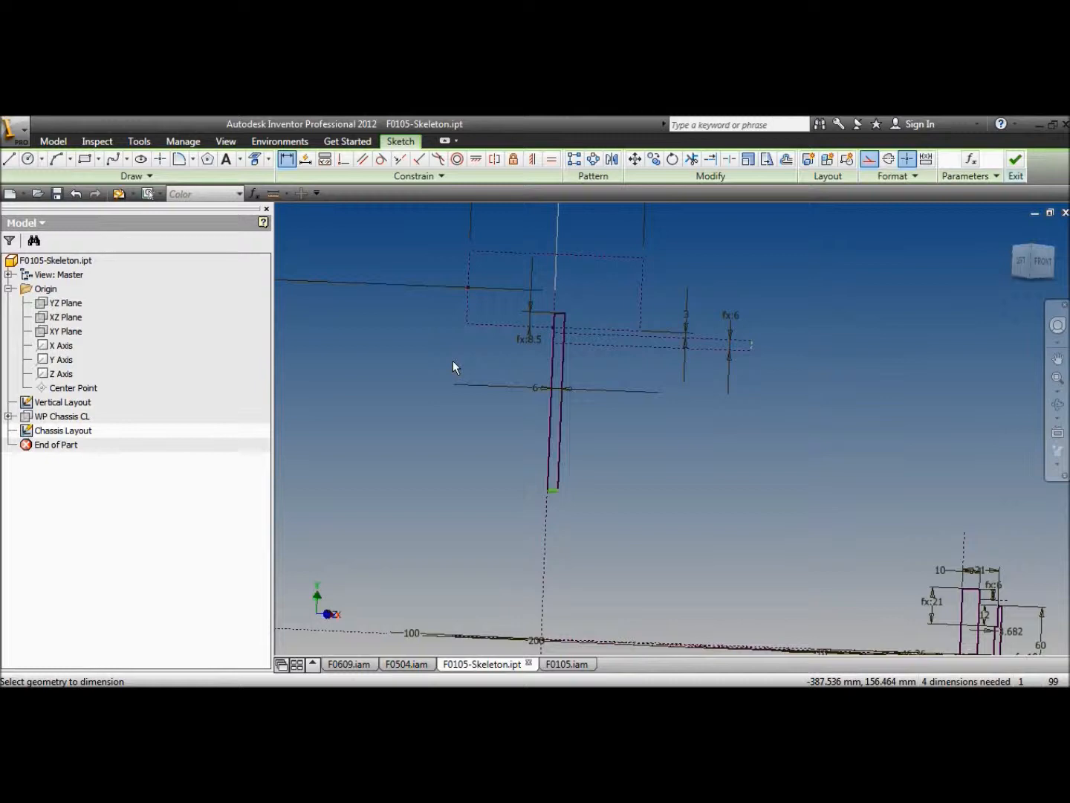
Step: Draw a second construction plate outline about 114 mm long from near the lower end of the upper narrow rectangle
key(l)
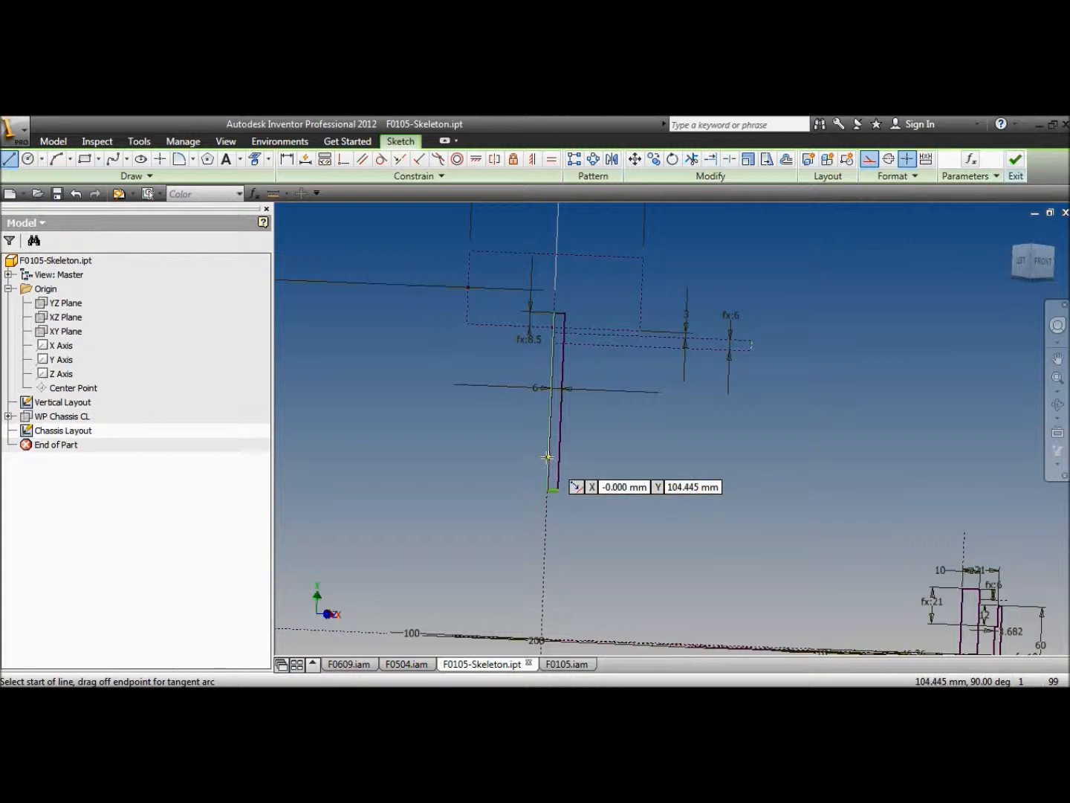
click(548, 457)
click(745, 466)
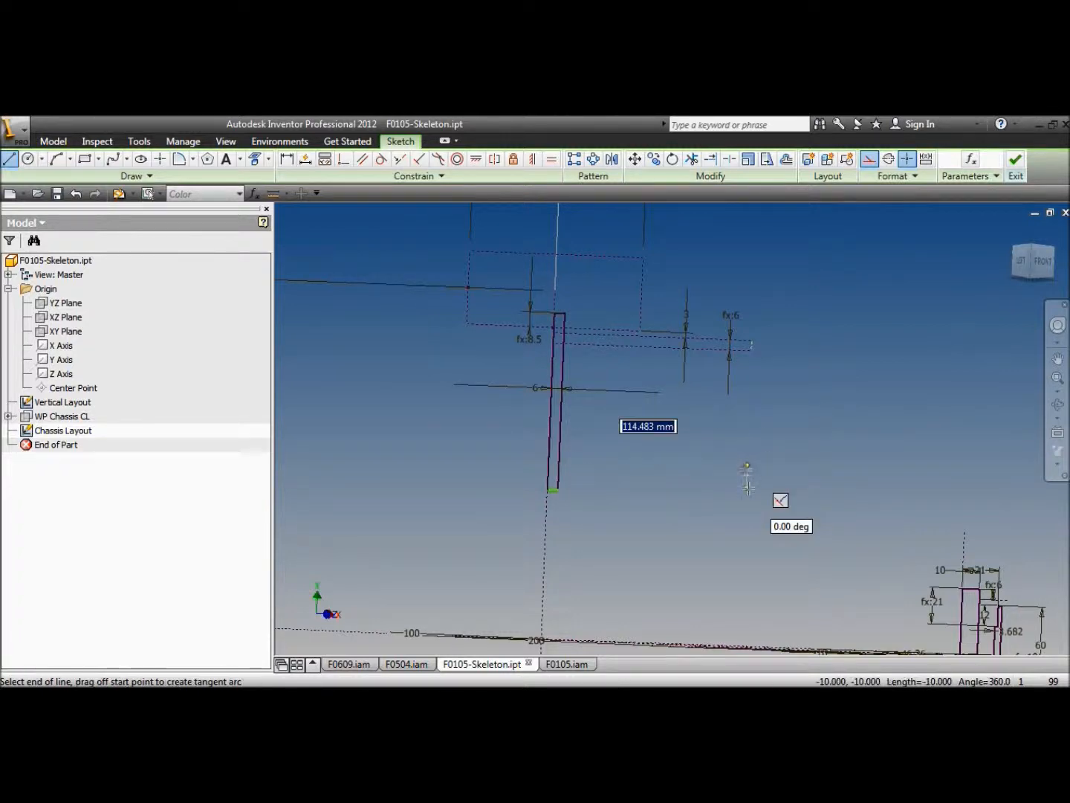
click(548, 479)
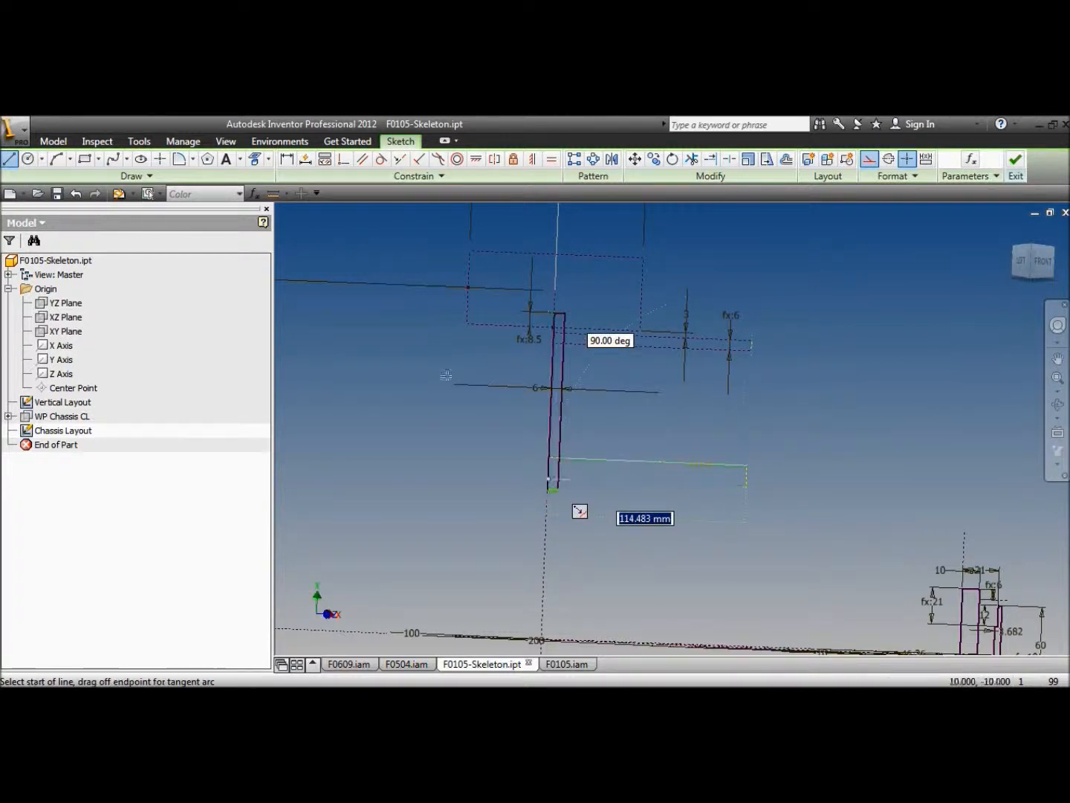
key(Escape)
Step: Make the short end lines of the two construction plate outlines equal in length
click(551, 162)
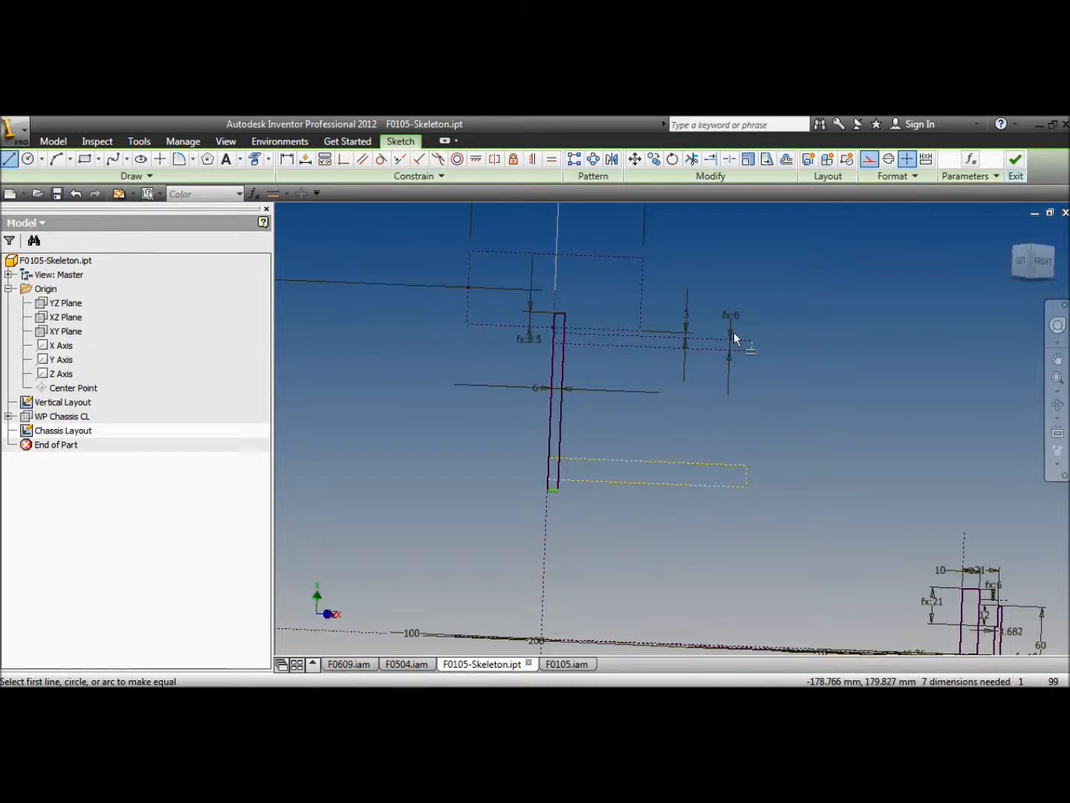
click(751, 345)
click(743, 482)
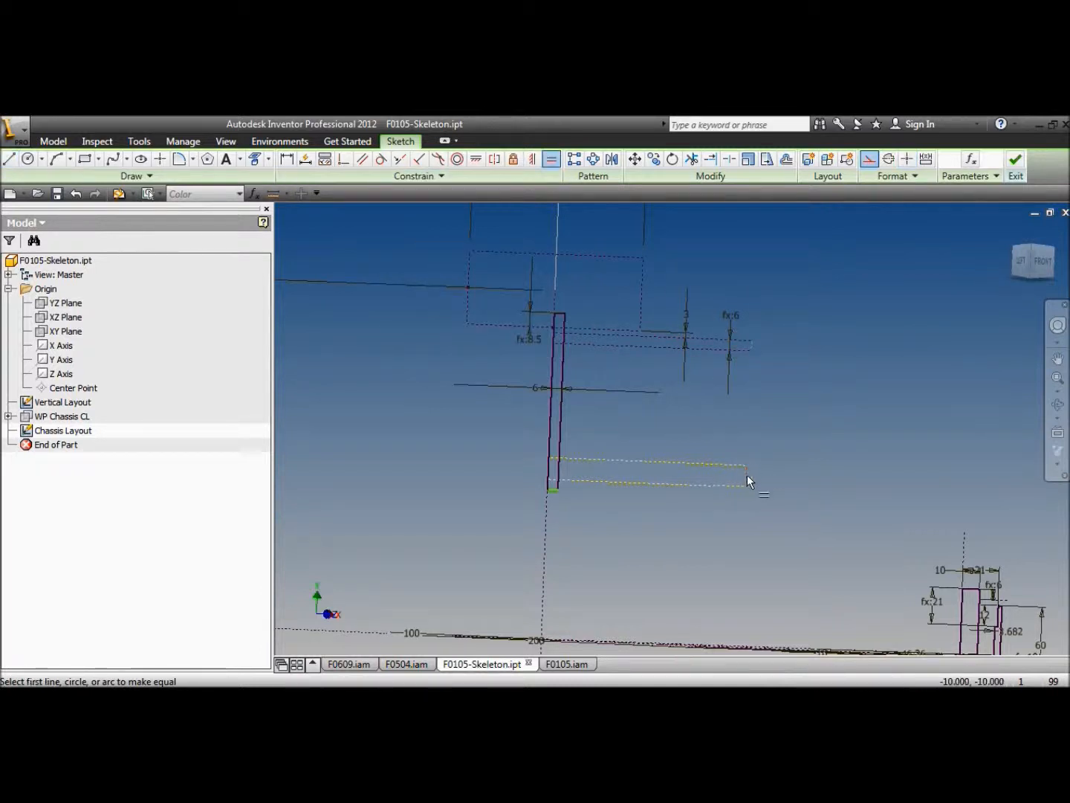
Step: Dimension the gap between the lower plate outline's bottom line and the narrow rectangle's lower end as 3 mm
click(286, 159)
click(572, 474)
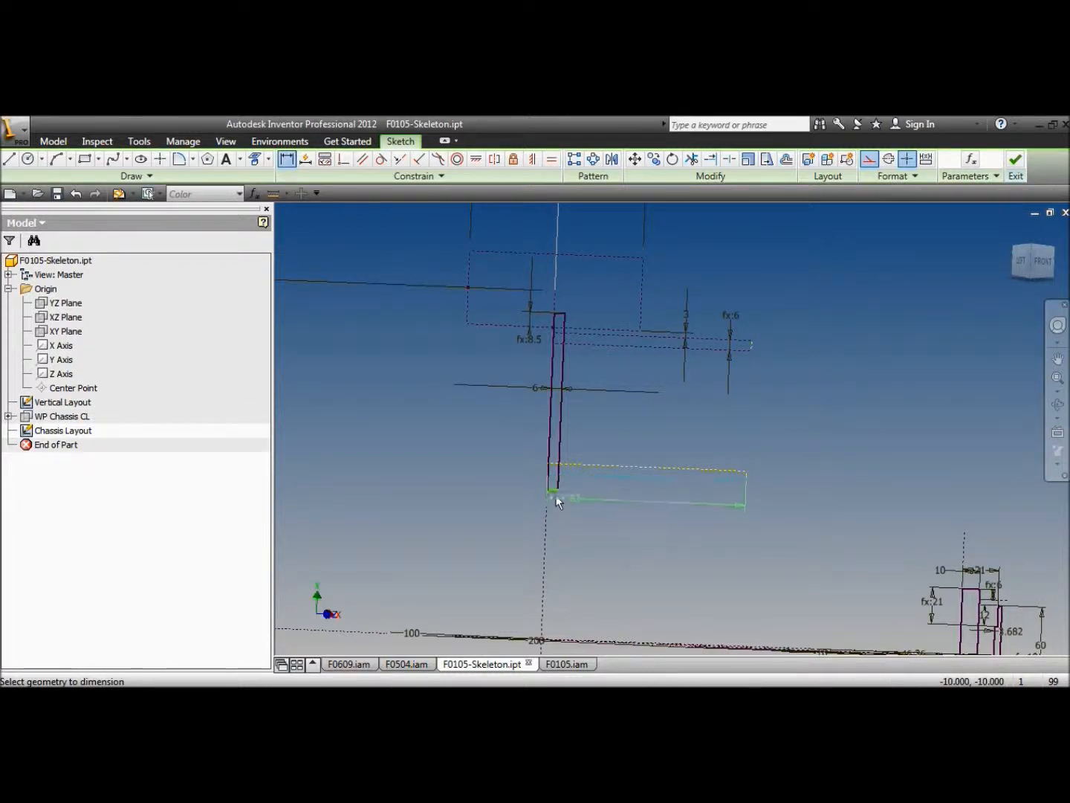
click(558, 488)
click(585, 488)
text(3)
key(Return)
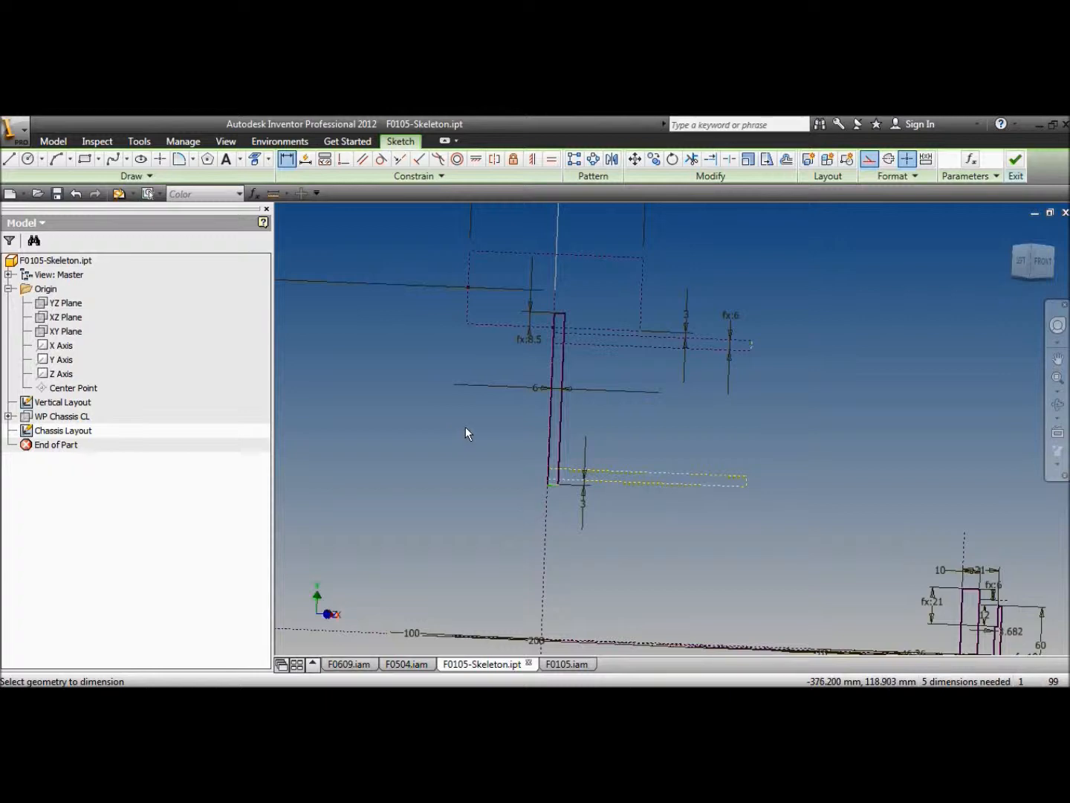
Step: Dimension the vertical gap between the facing lines of the upper and lower construction plate outlines
click(617, 347)
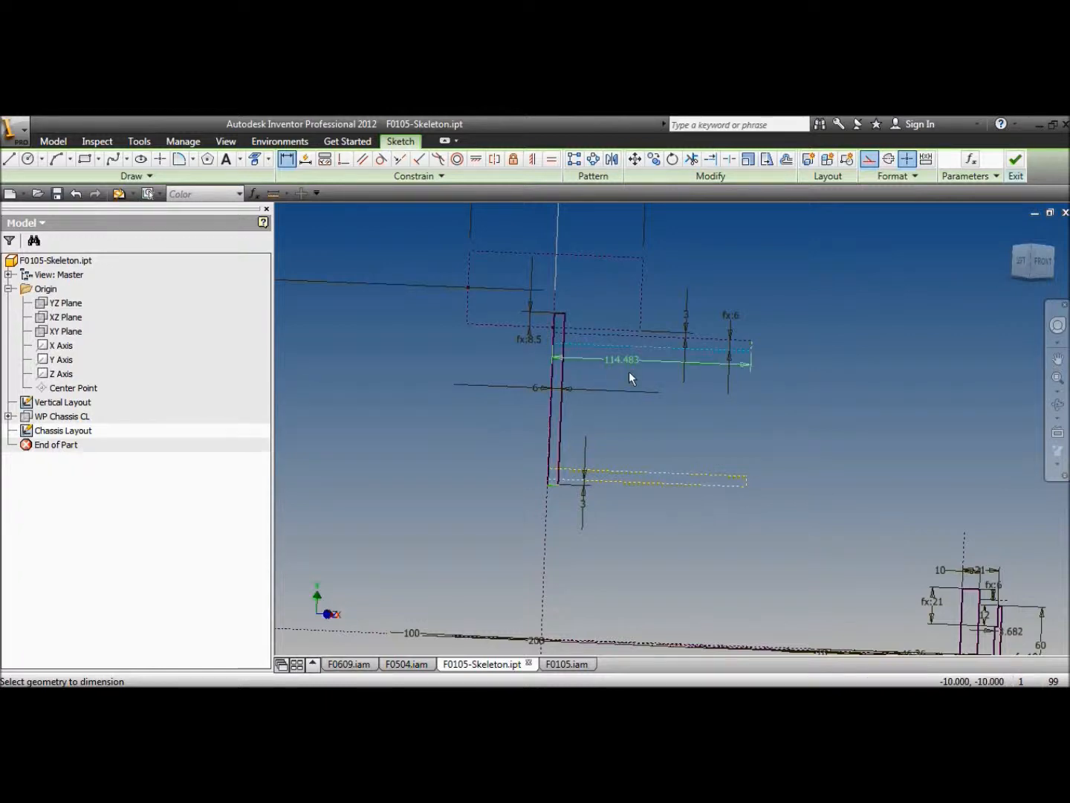
click(609, 468)
click(629, 422)
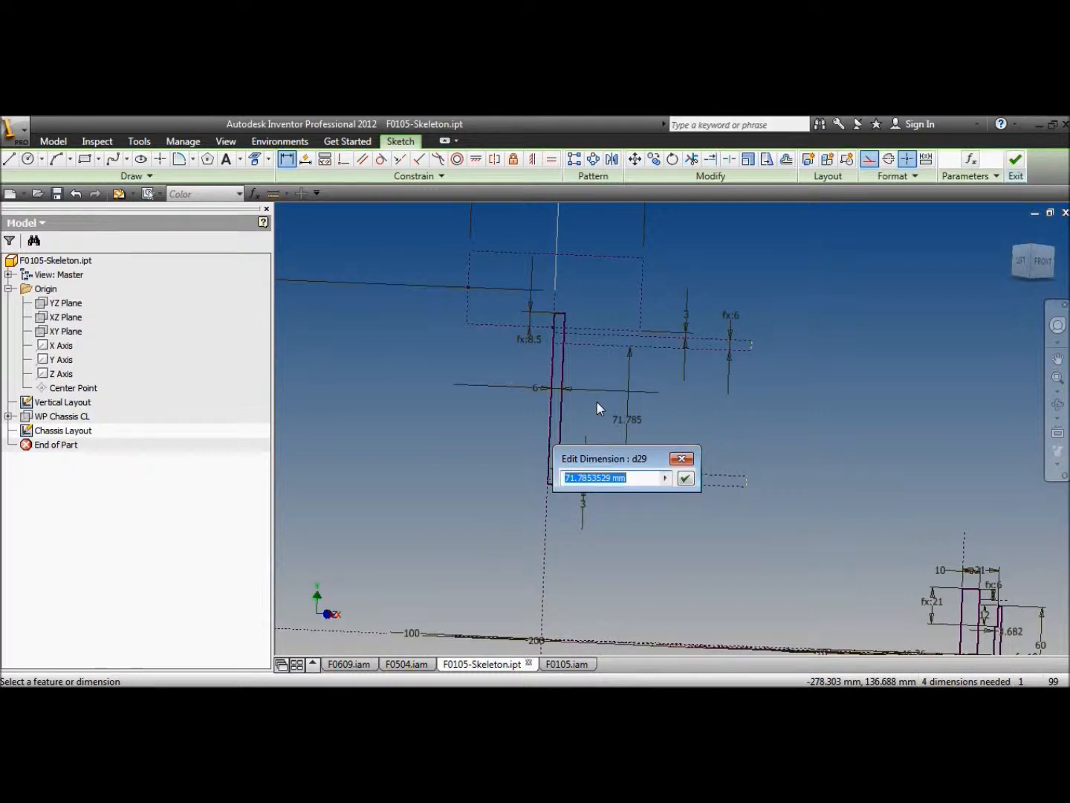
click(688, 458)
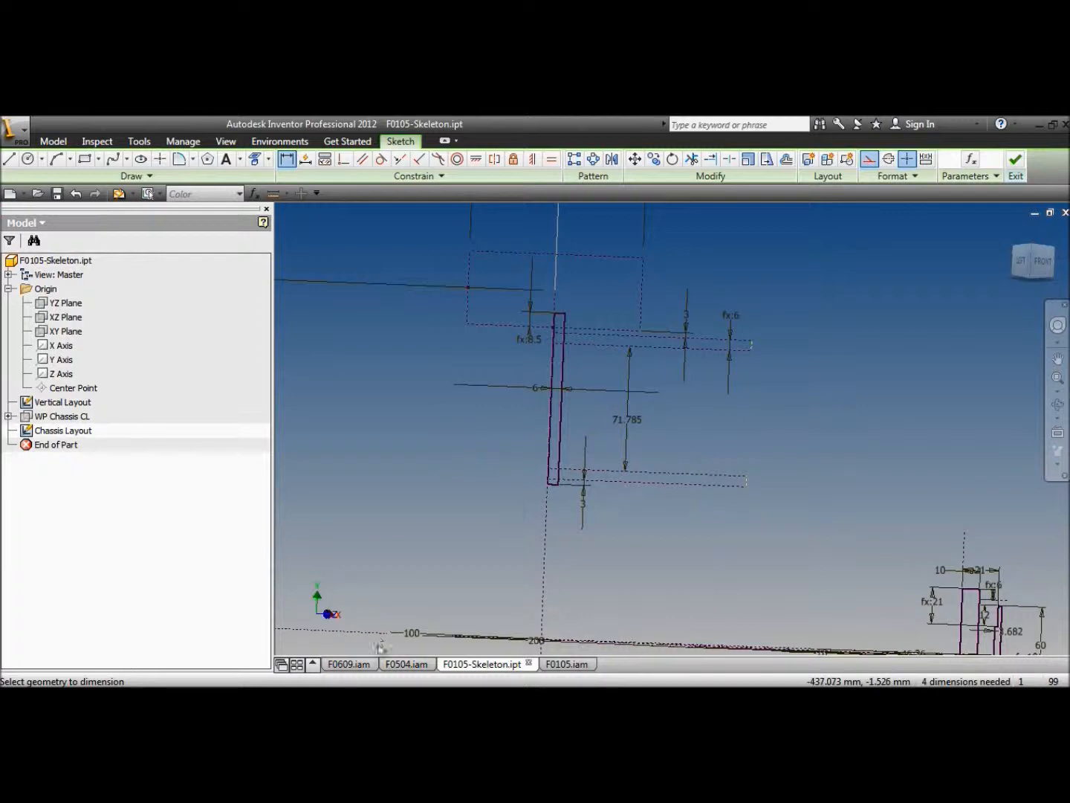
Step: Switch to the F0504 assembly and examine the drive gears behind the RC car wheel with the Measure tool
click(402, 662)
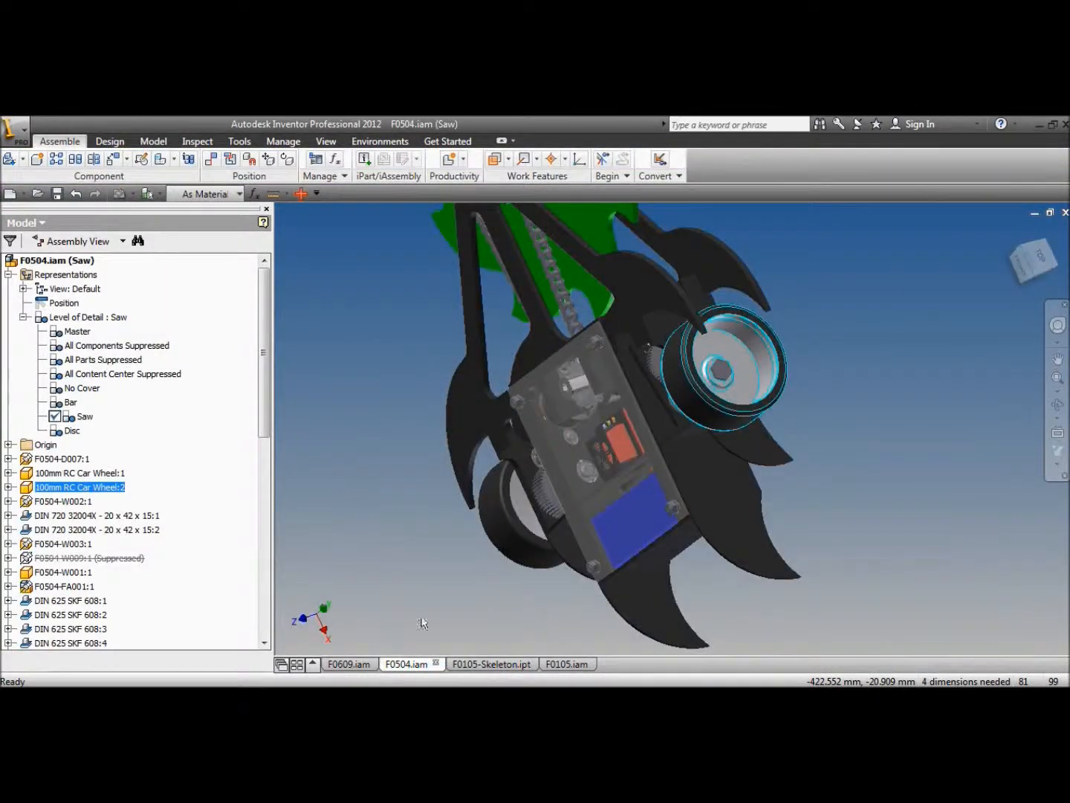
click(1057, 406)
drag(582, 425, 671, 429)
scroll(516, 418, up, 4)
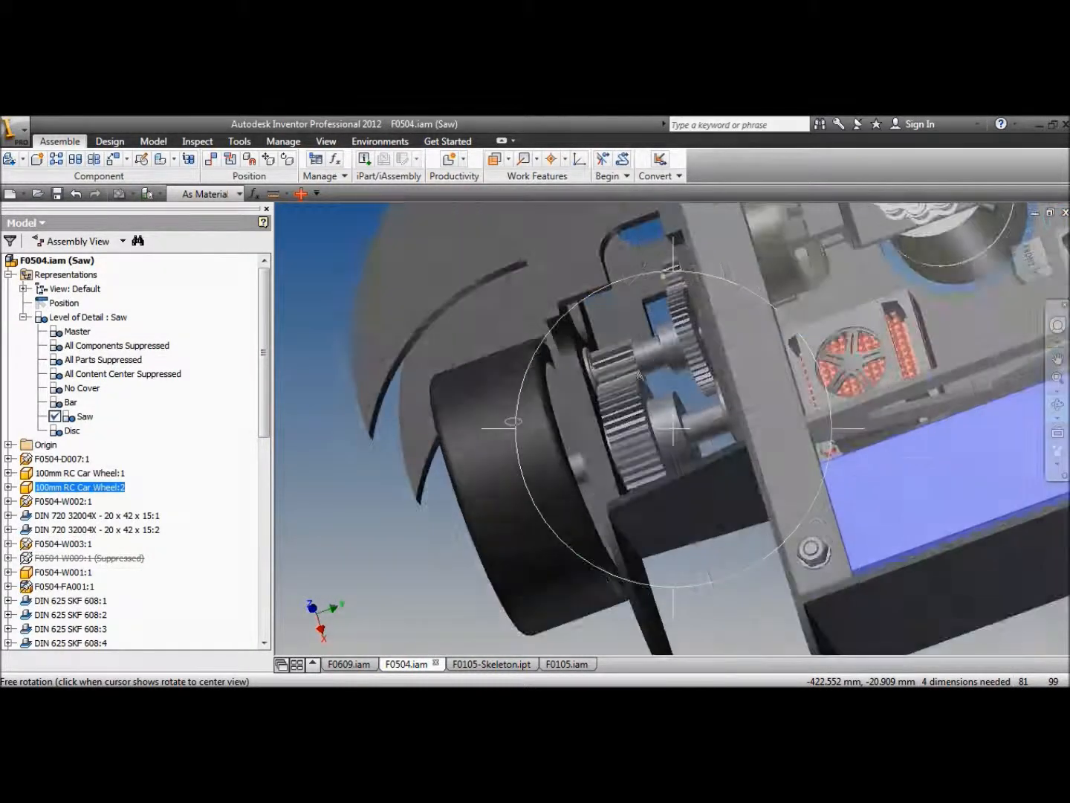
key(Escape)
key(m)
click(607, 439)
click(670, 237)
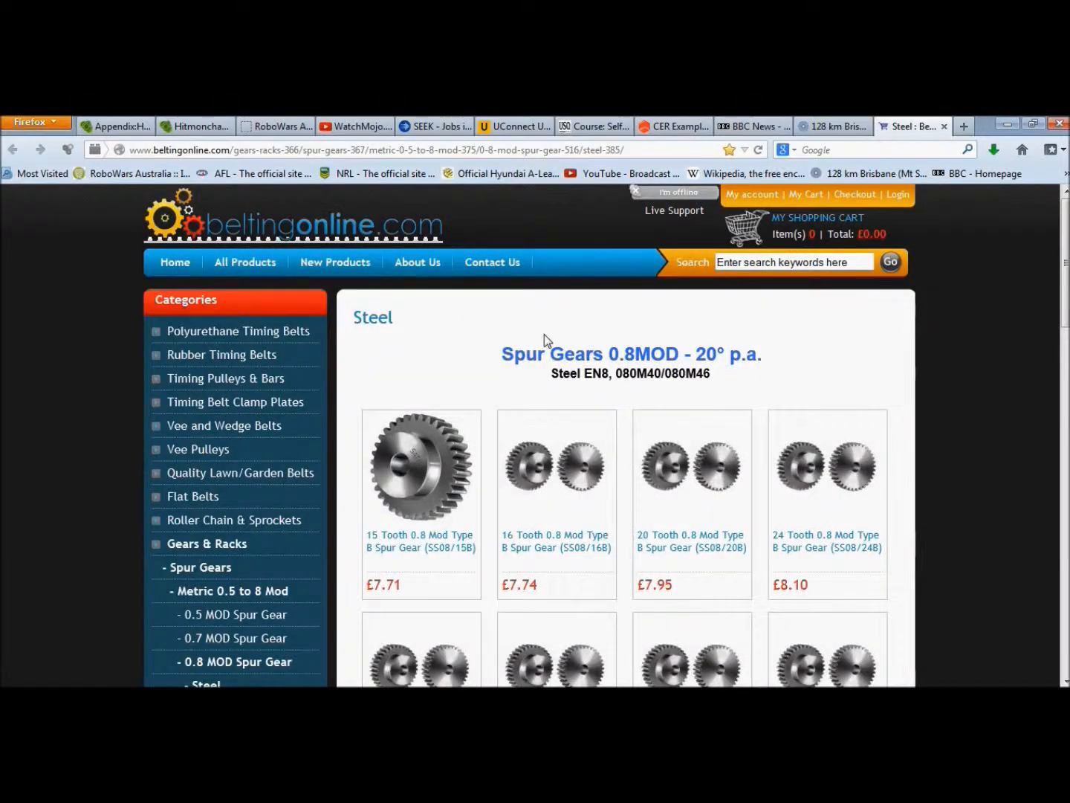
Step: Switch to Firefox and examine the size table of the 15 Tooth 0.8 Mod Type B steel spur gear on beltingonline.com
scroll(544, 338, down, 2)
scroll(544, 338, up, 2)
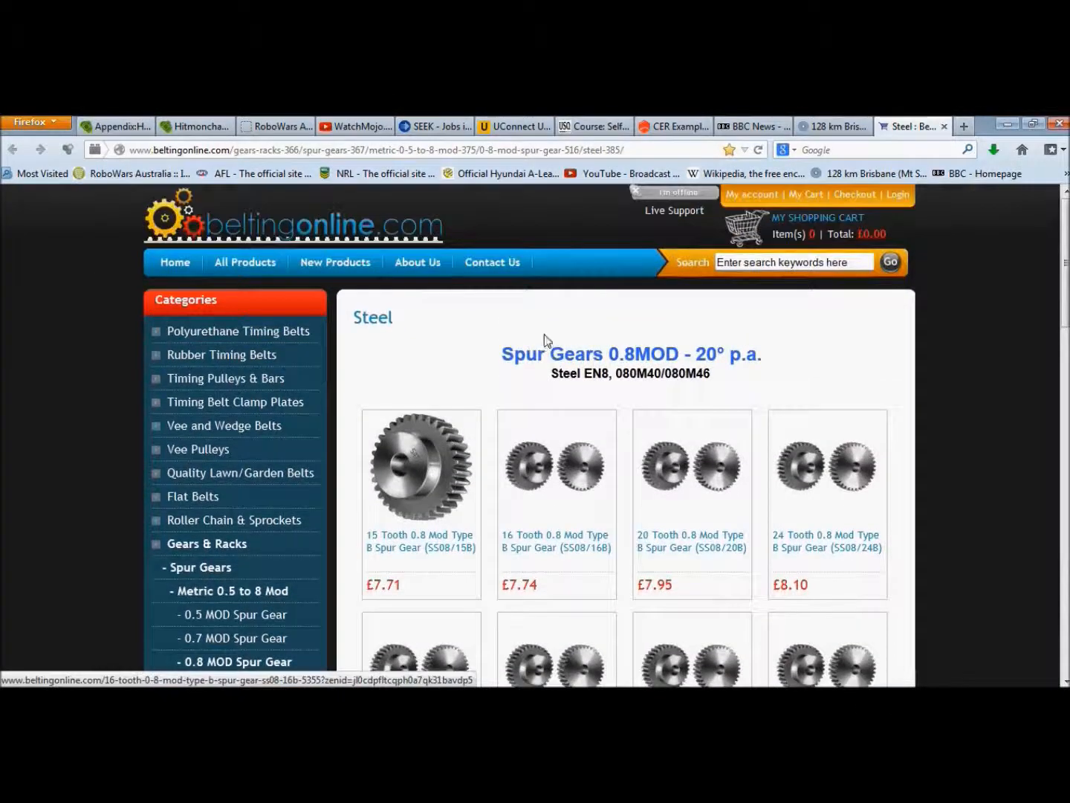
scroll(545, 341, down, 3)
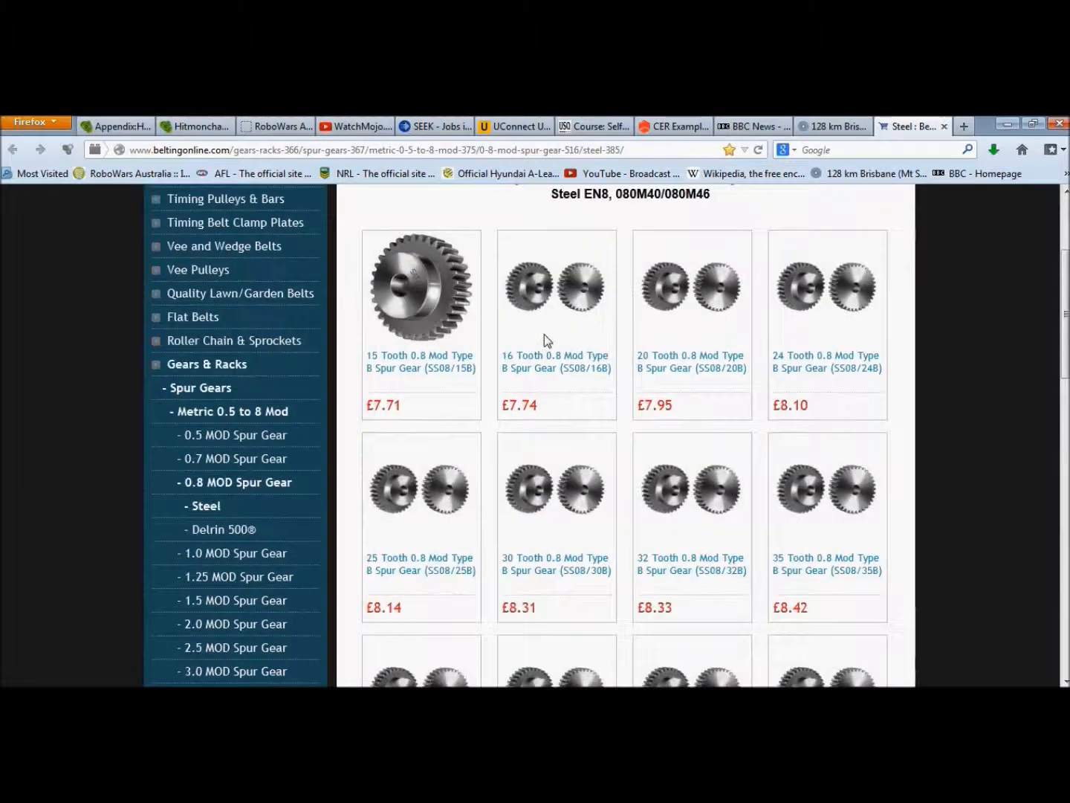
click(397, 362)
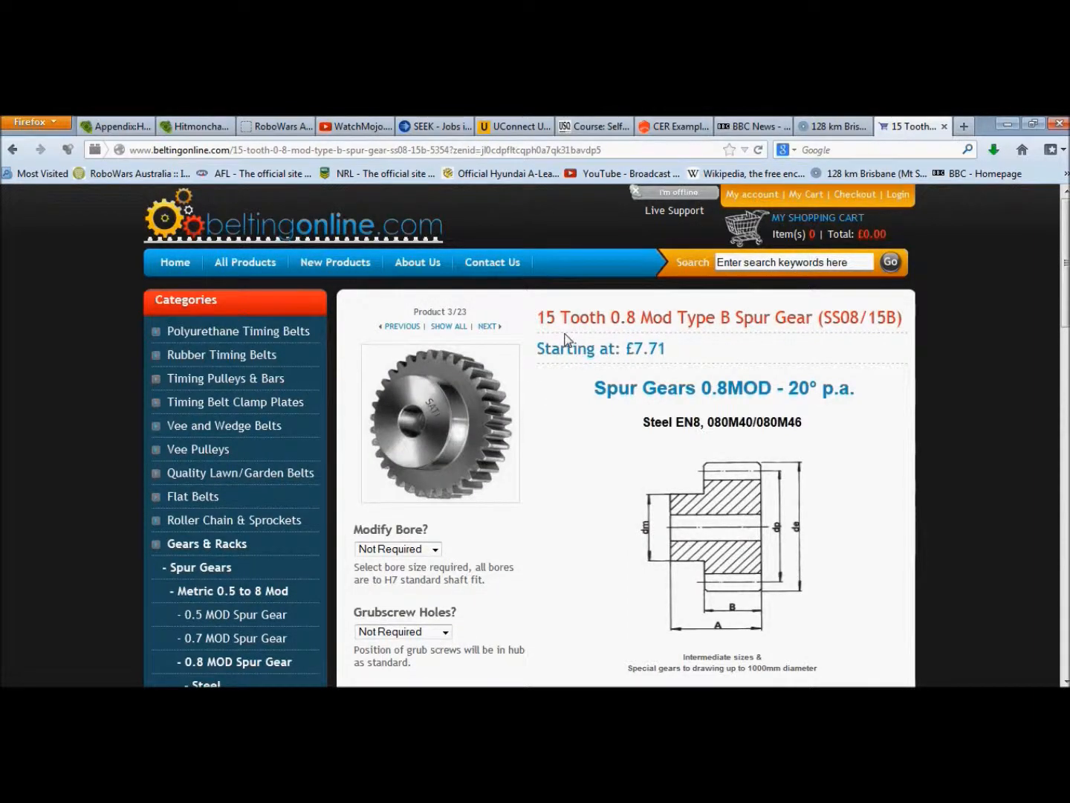
scroll(579, 413, down, 10)
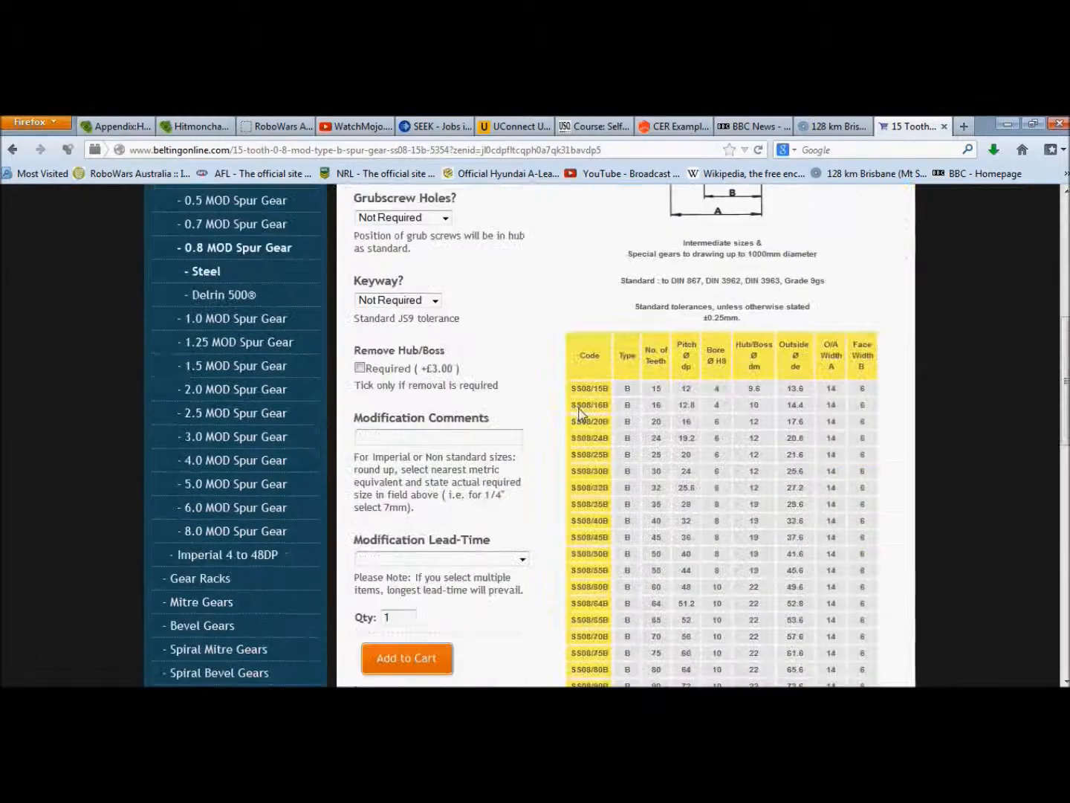
scroll(542, 407, up, 3)
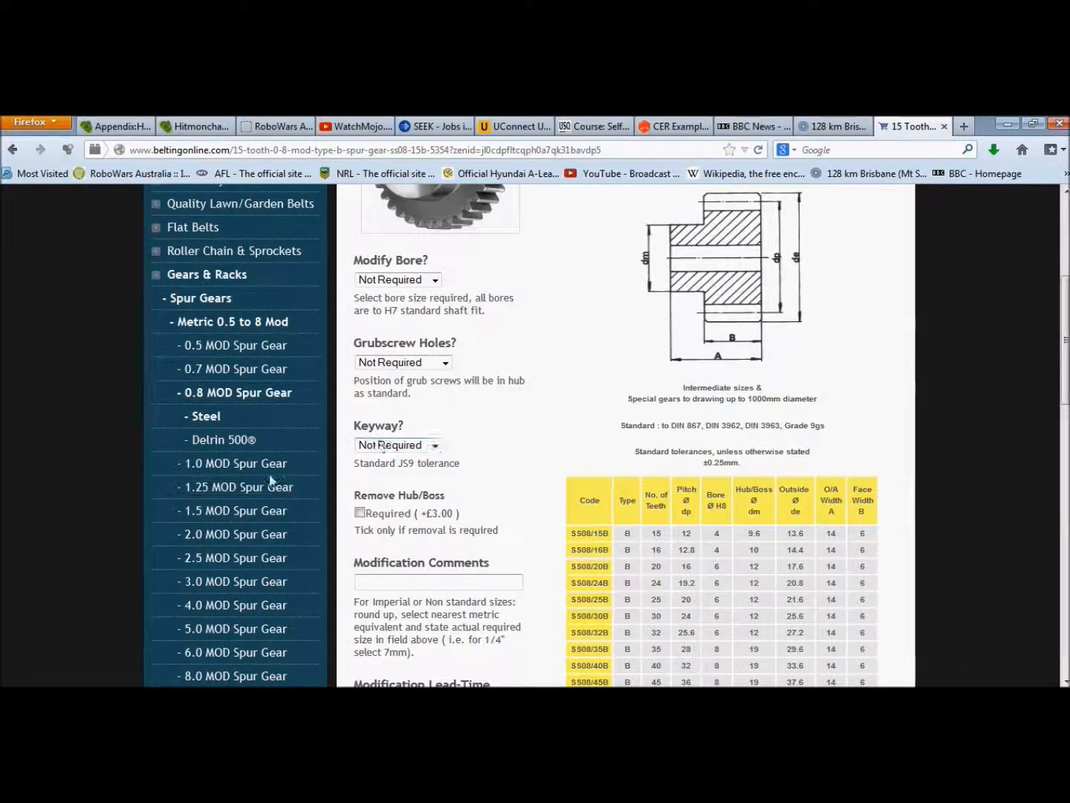
Step: Examine the 12 Tooth 1.0 Mod Type B spur gear among the 1.0 MOD steel gears
click(237, 465)
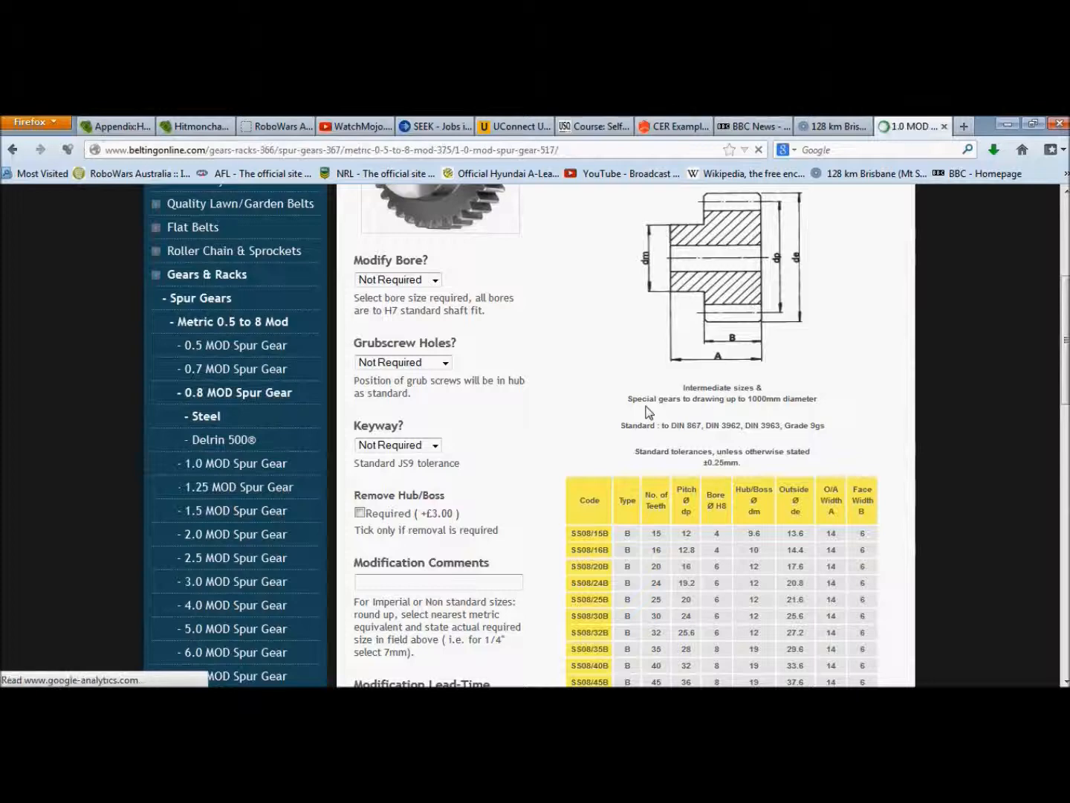
click(453, 432)
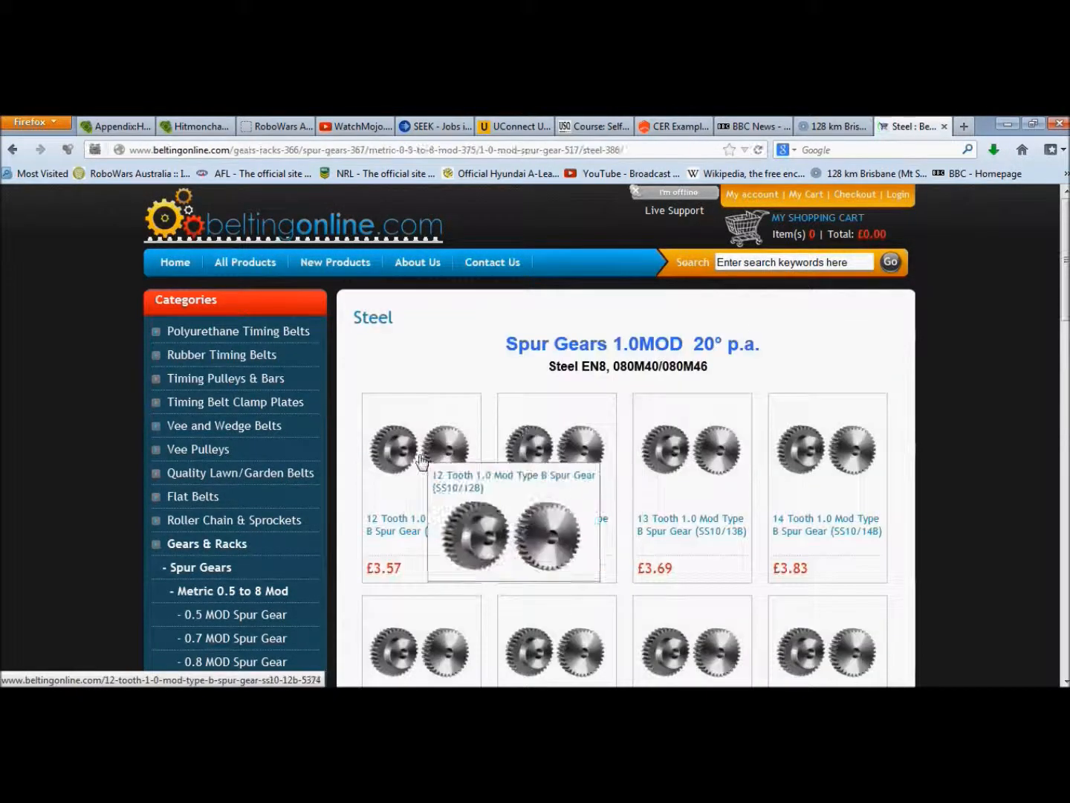
click(471, 507)
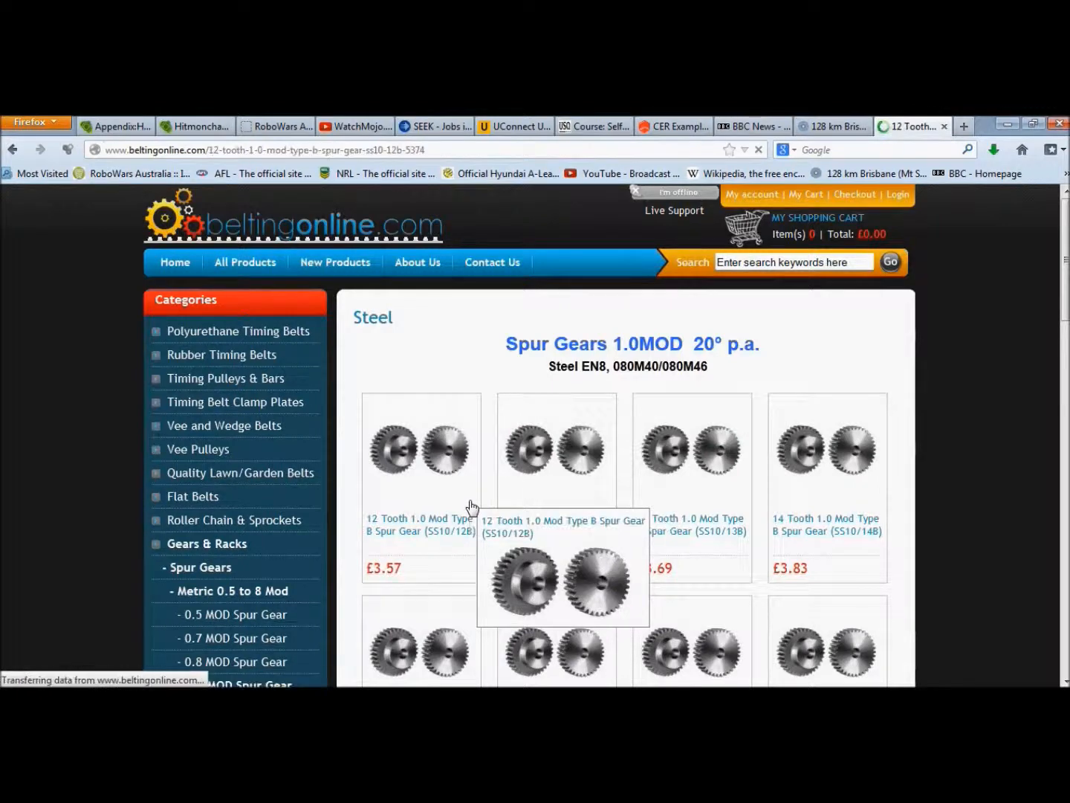
scroll(551, 500, down, 5)
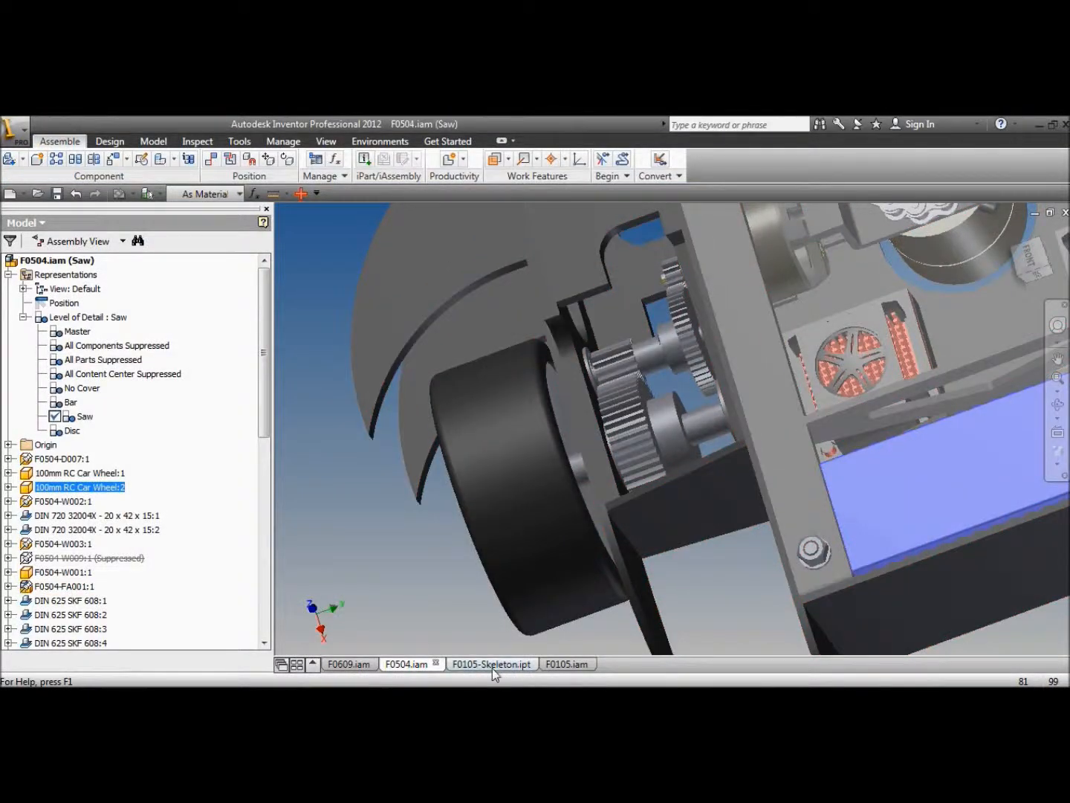
Step: Return to the F0105-Skeleton sketch in Inventor and set the gap between the two plate outlines to 16+25+6
click(491, 664)
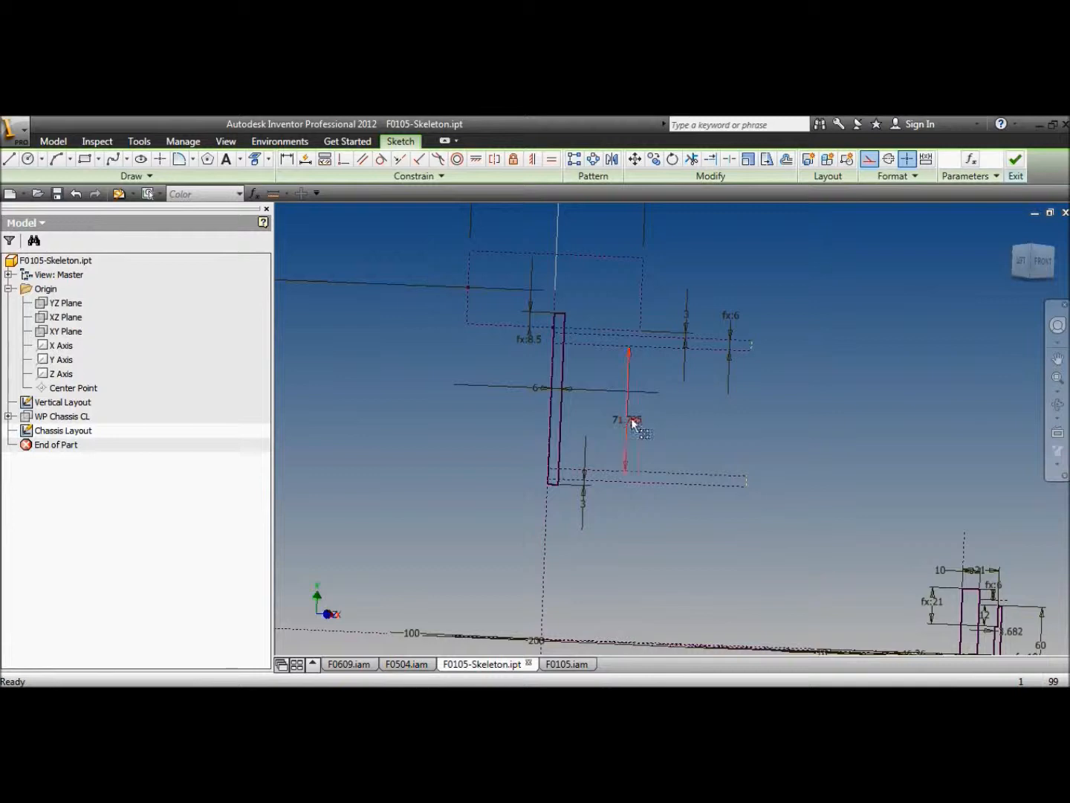
double_click(631, 423)
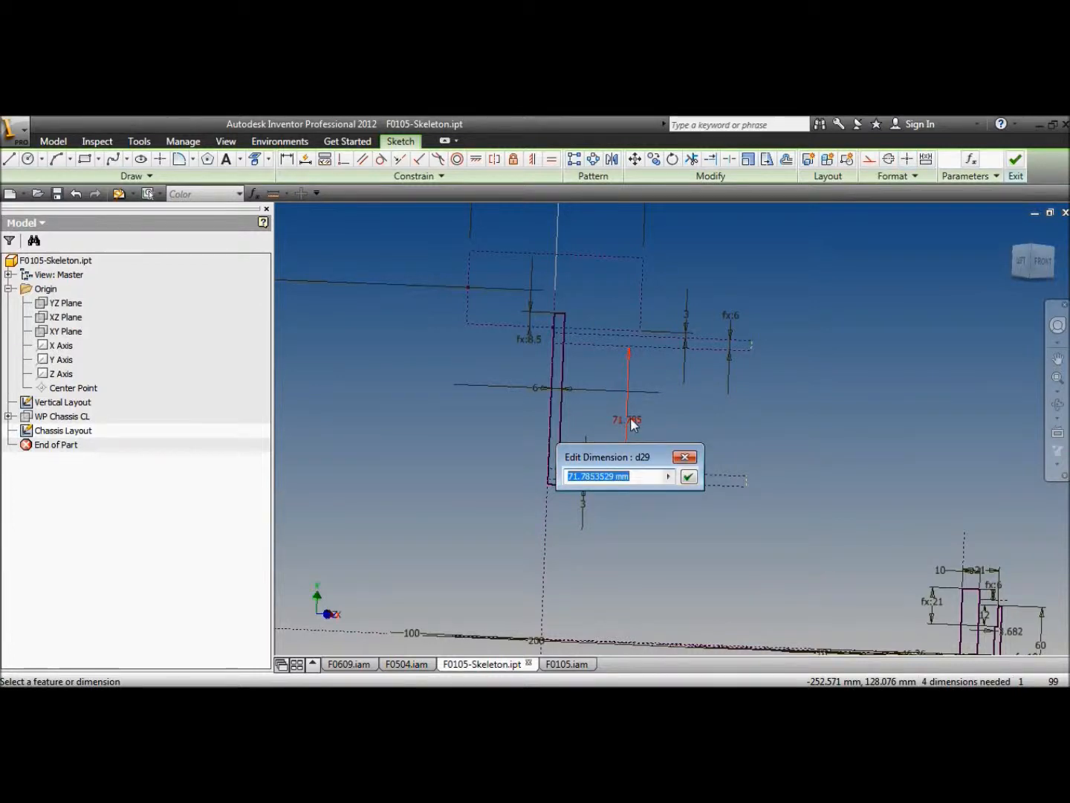
text(16+2)
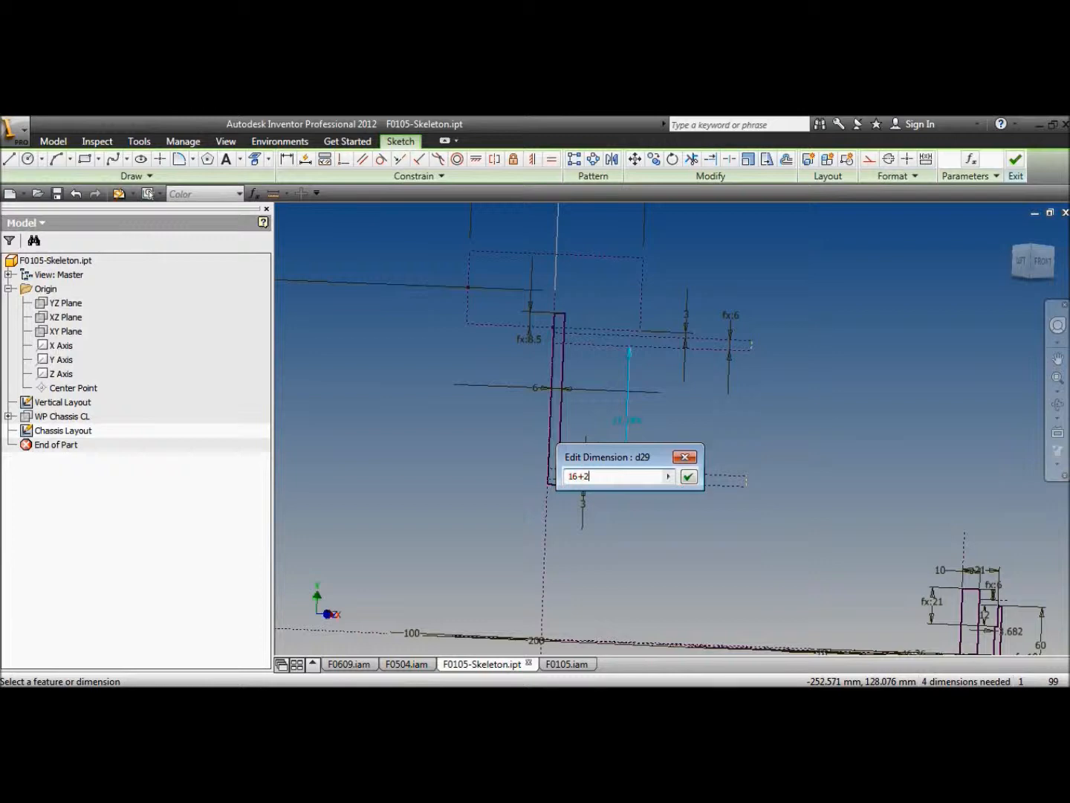
text(5+6)
click(688, 476)
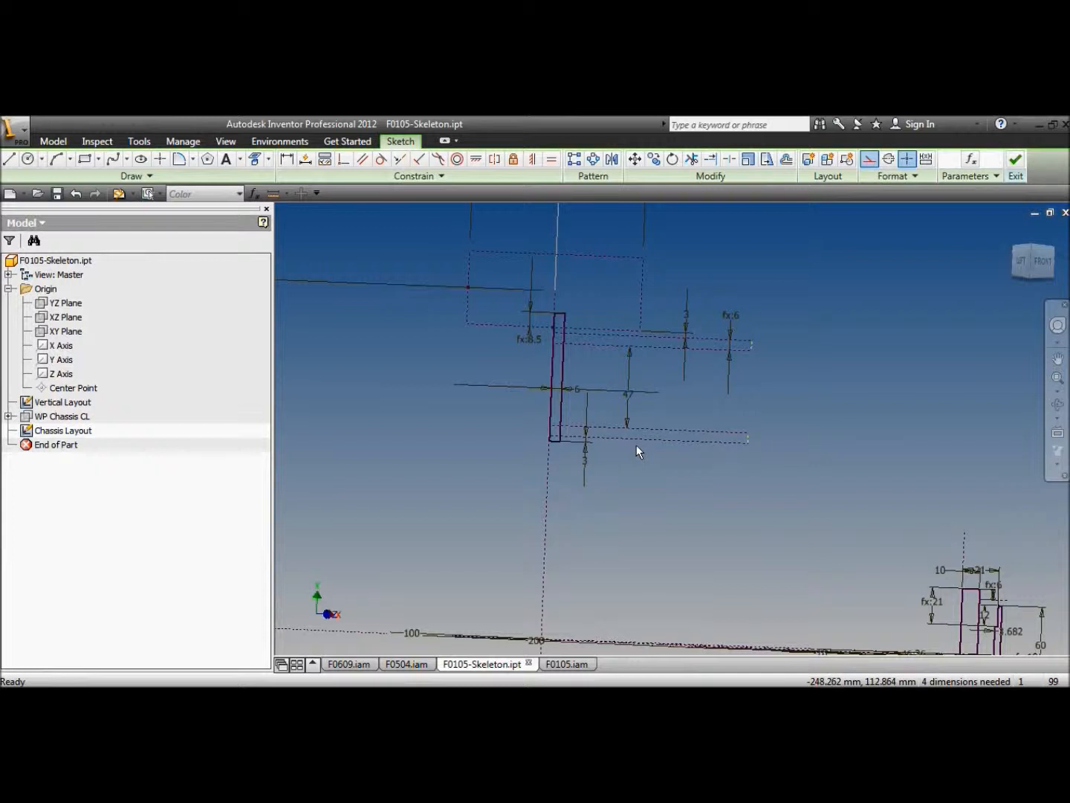
Step: Draw a narrow upright solid-line rectangle about 11 mm wide crossing both construction plate outlines, right of the existing narrow rectangle
scroll(637, 441, down, 3)
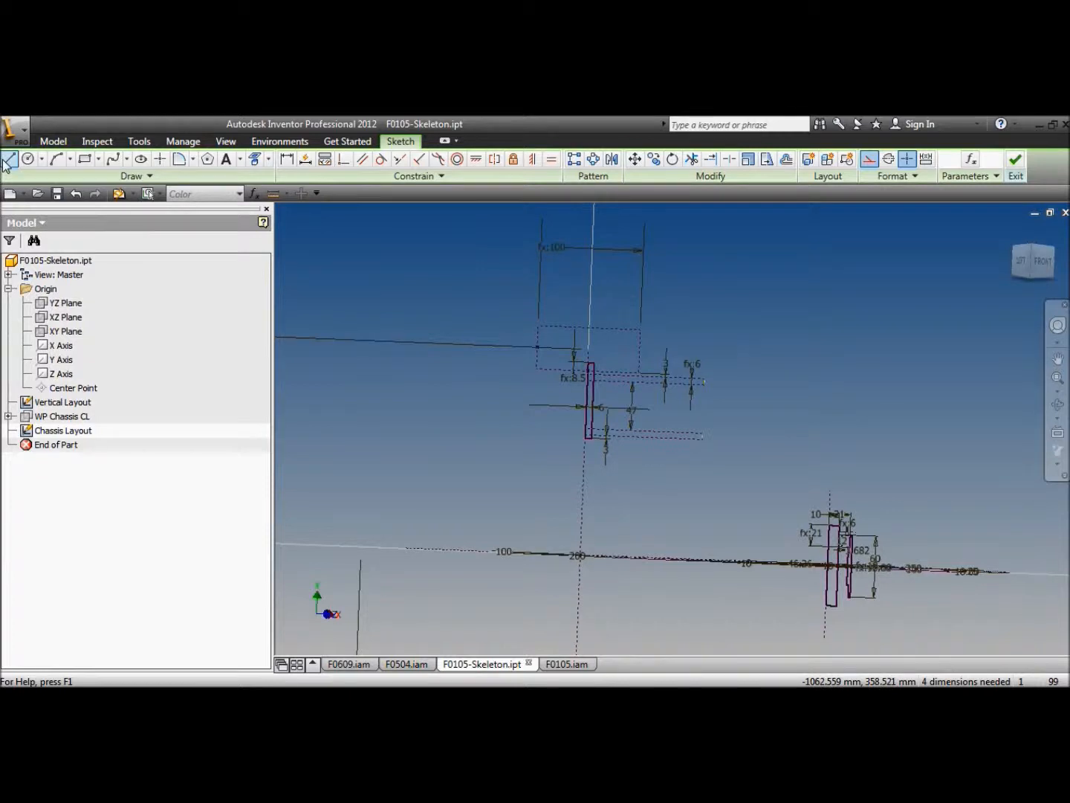
click(83, 158)
scroll(651, 450, up, 2)
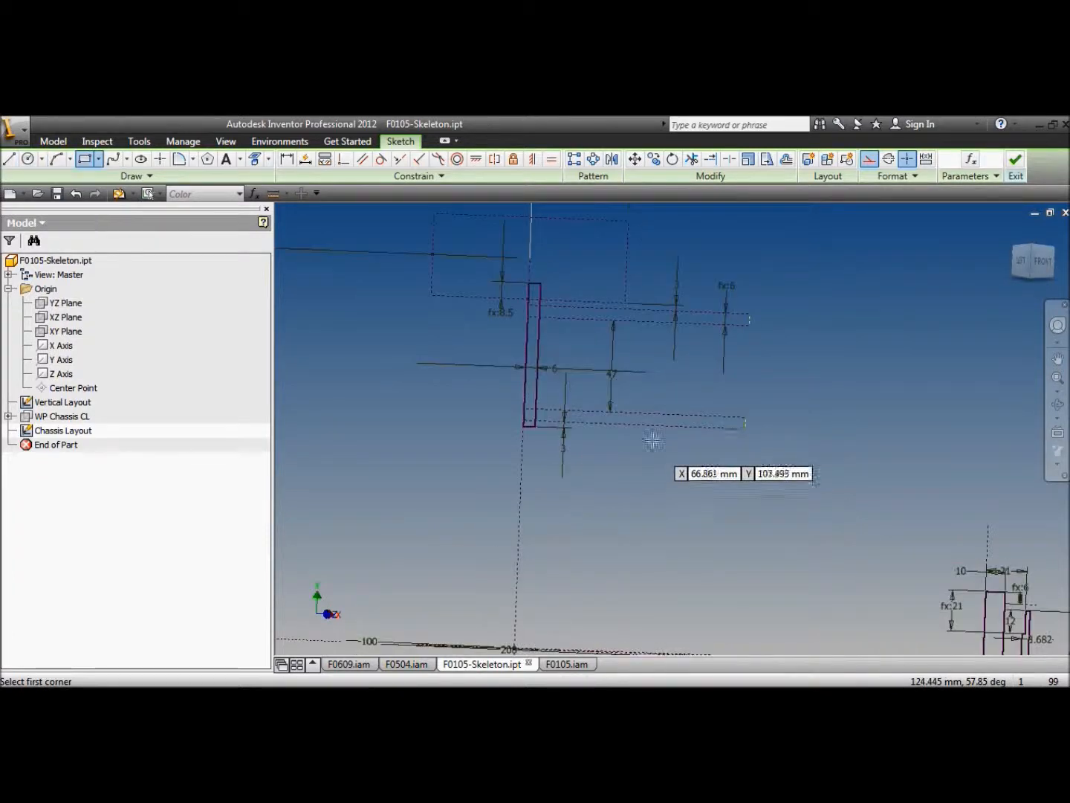
click(660, 297)
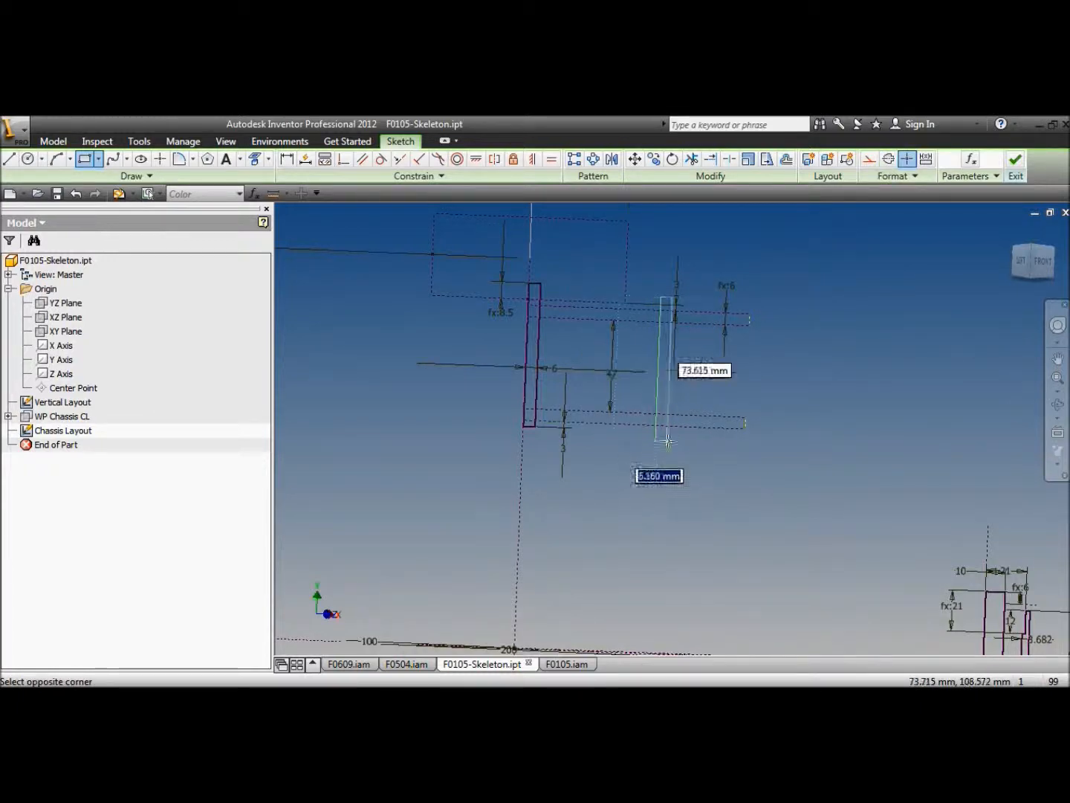
click(679, 438)
Step: Draw a second upright rectangle about 24 by 65 mm to the right of the lower narrow rectangle
scroll(639, 345, down, 5)
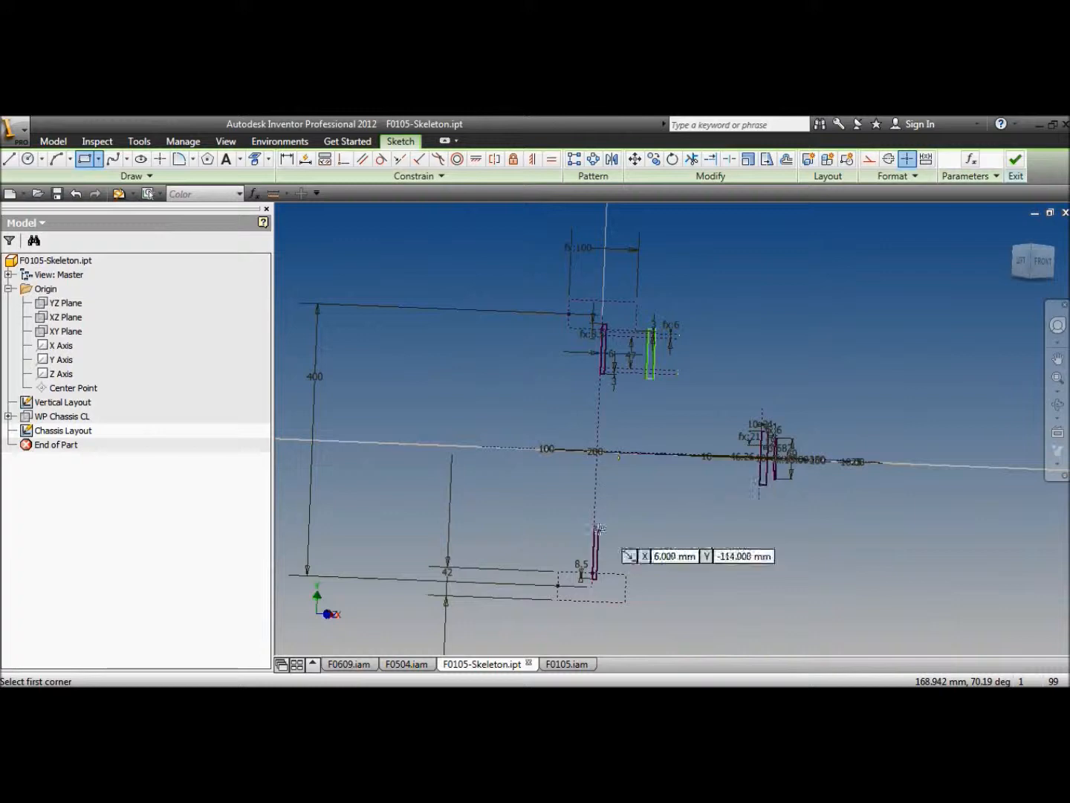
scroll(604, 574, up, 3)
click(644, 567)
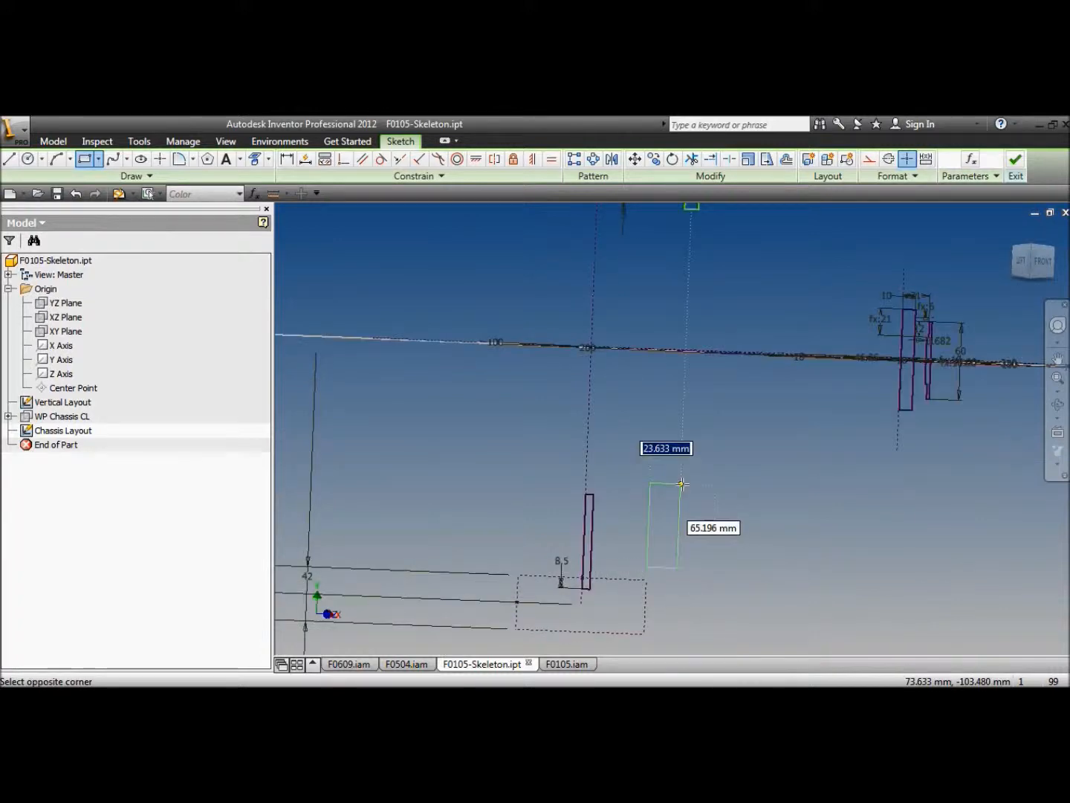
click(677, 482)
scroll(564, 490, down, 3)
scroll(614, 278, up, 3)
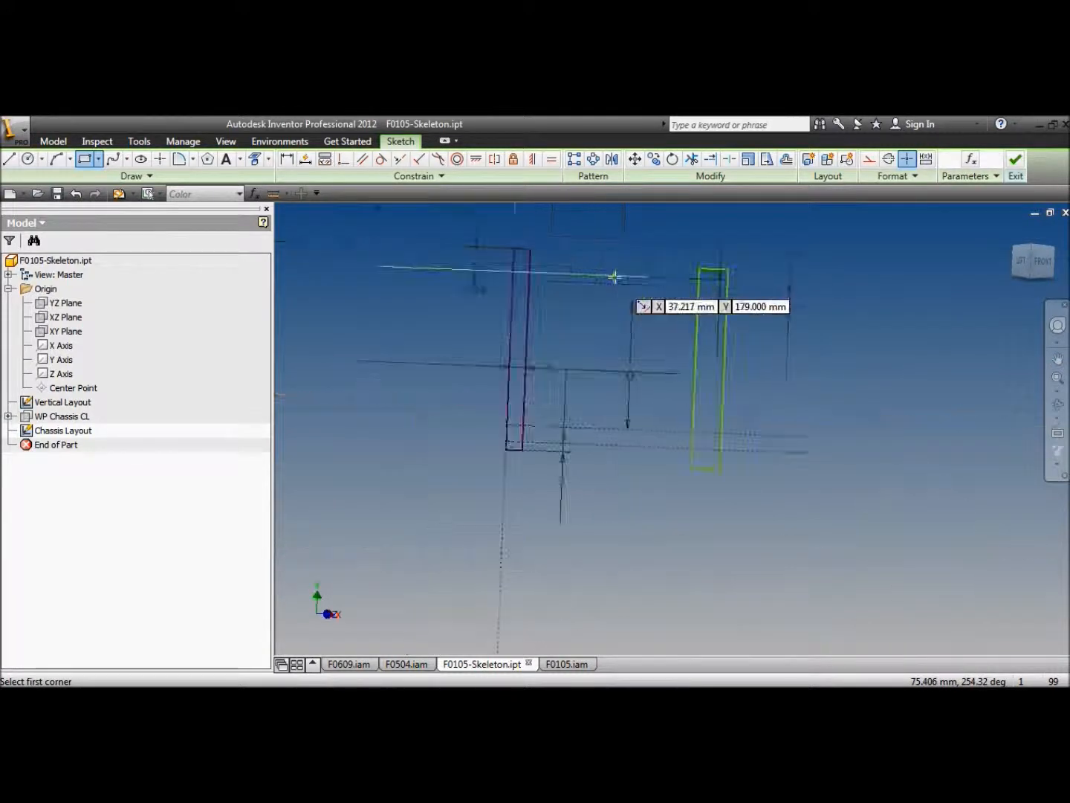
right_click(309, 263)
click(234, 322)
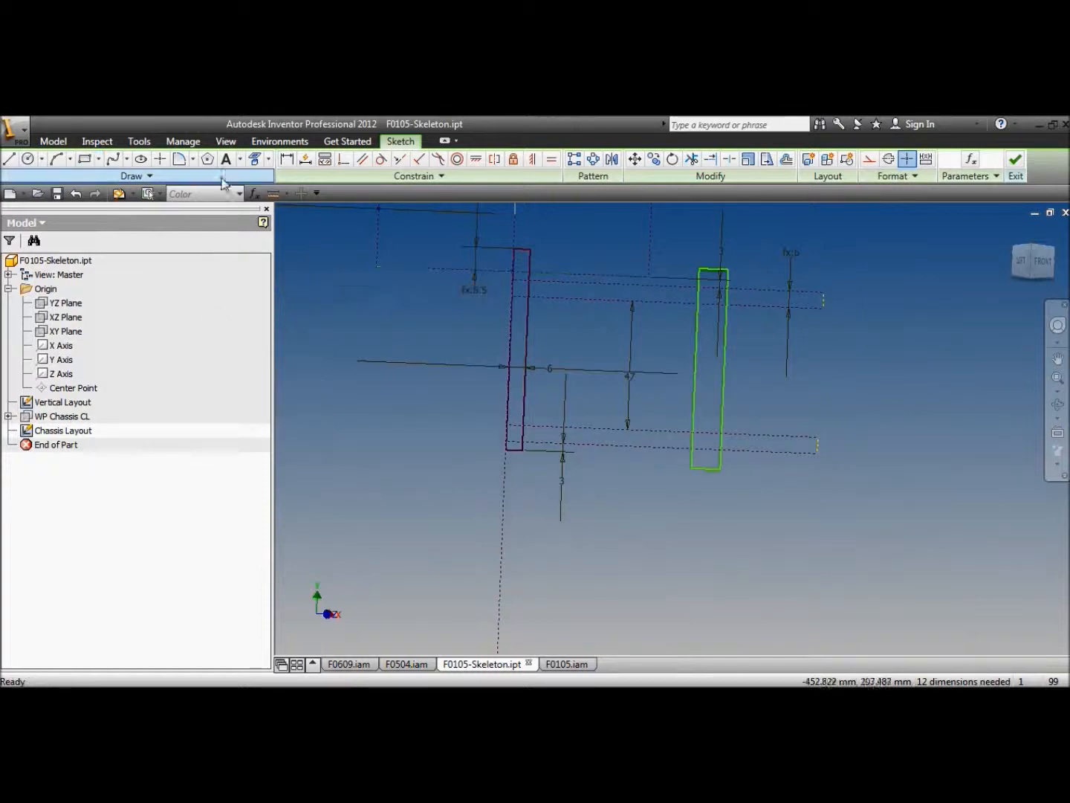
Step: Dimension the new upper rectangle's top edge 3 mm from the upper plate outline's top line
click(712, 270)
click(298, 161)
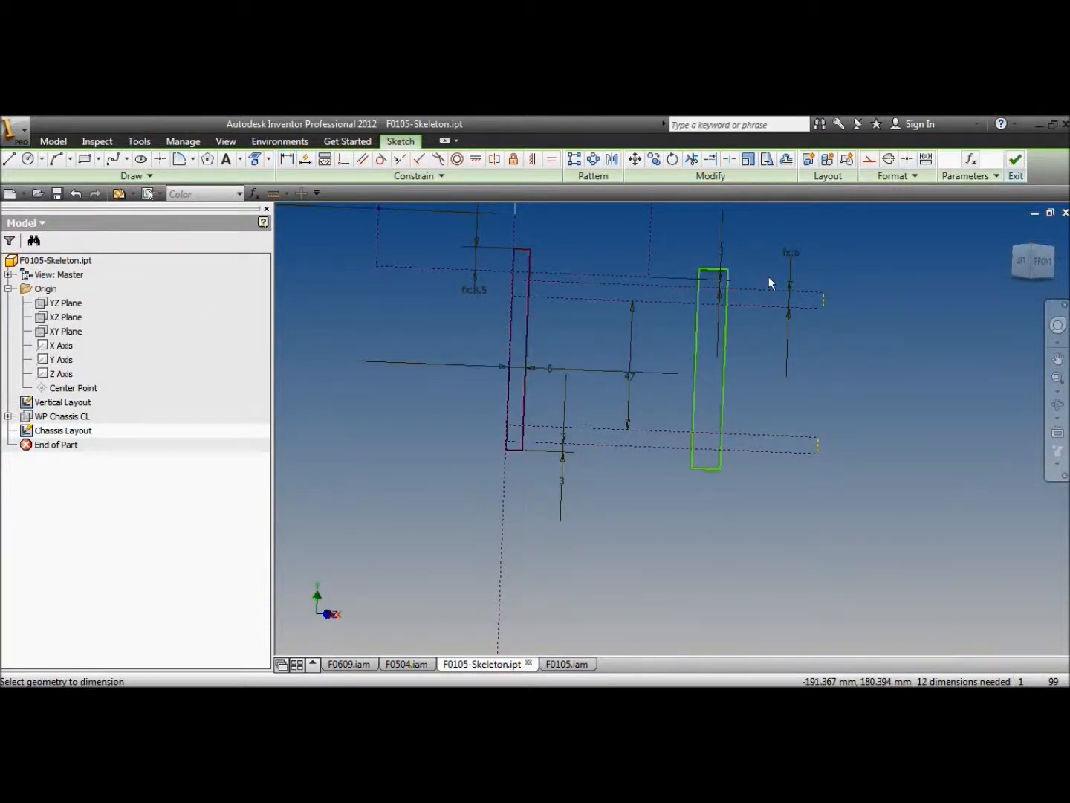
click(712, 271)
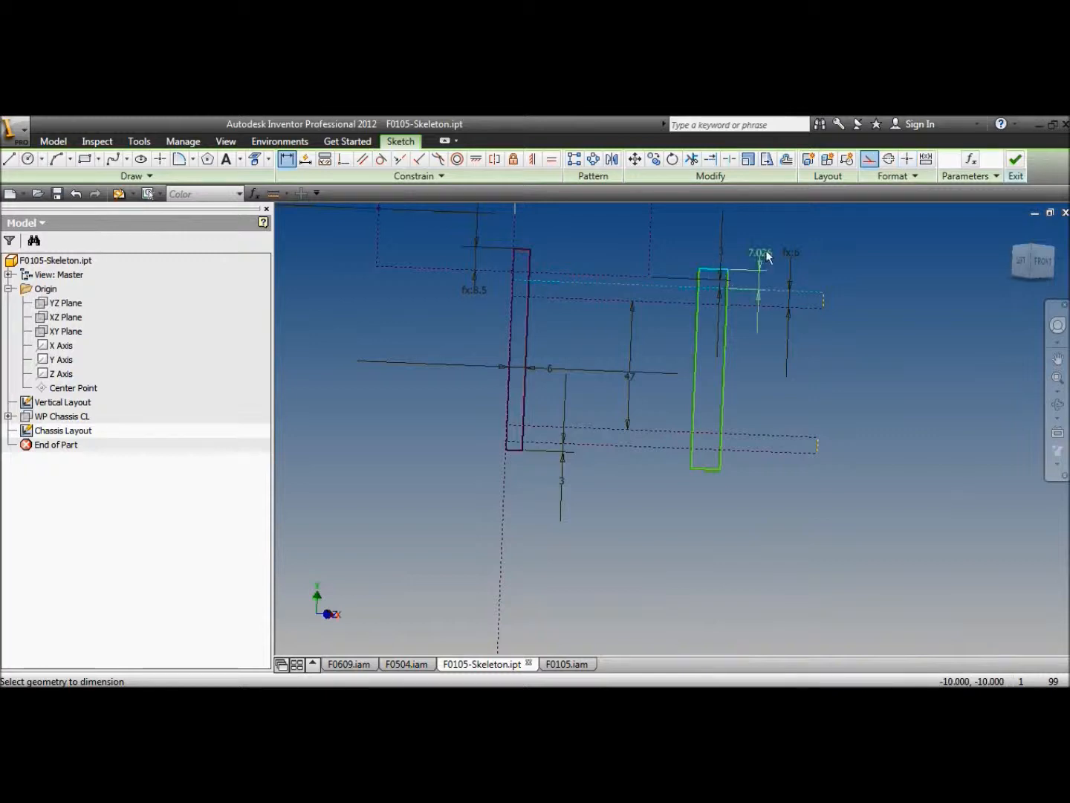
click(749, 242)
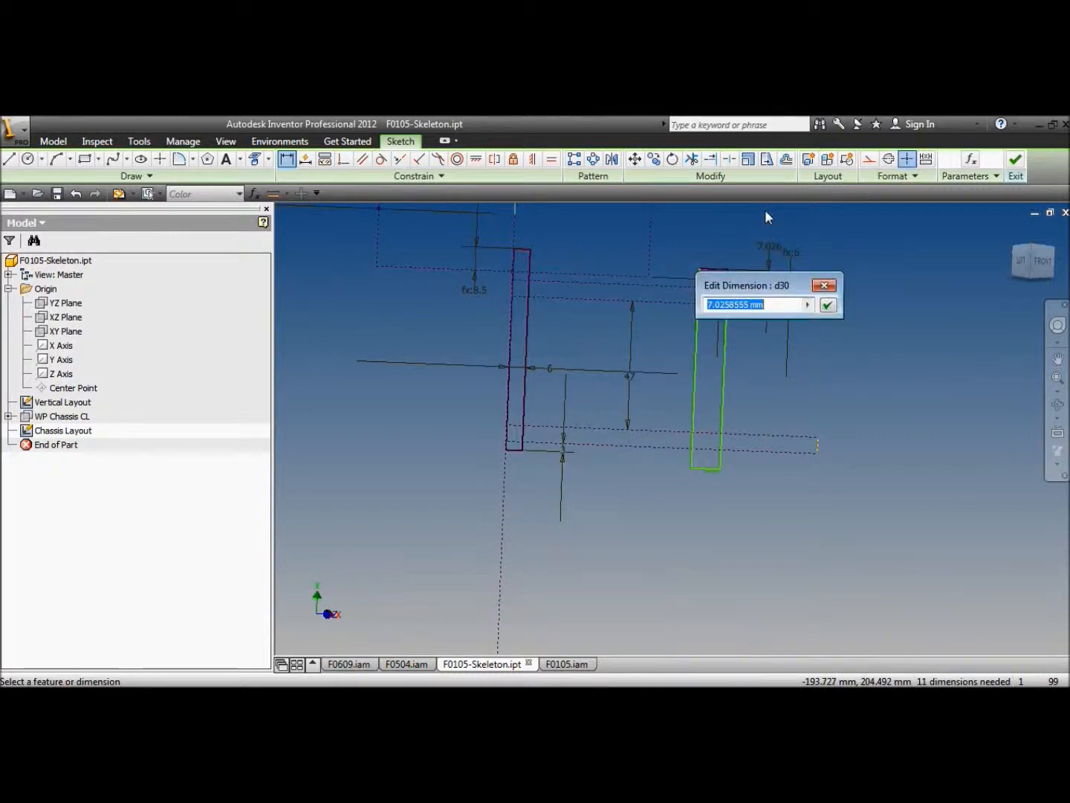
text(3)
key(Return)
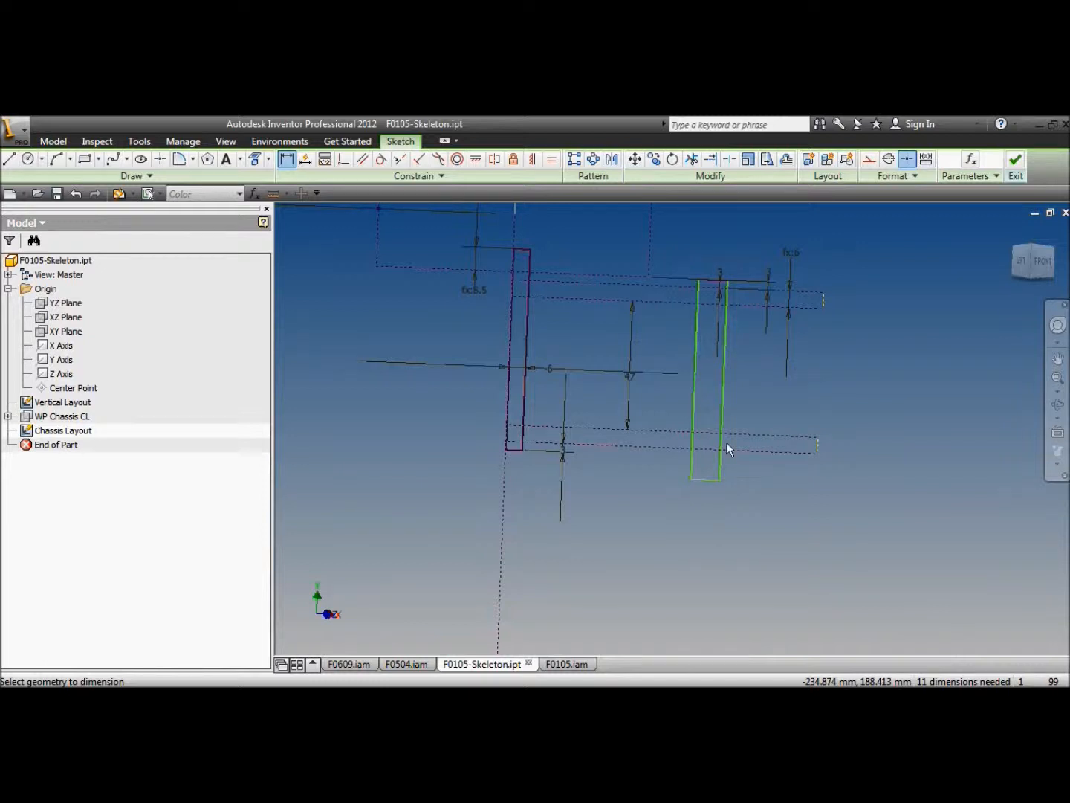
Step: Dimension the new upper rectangle's bottom edge 3 mm from the lower plate outline's bottom line
click(704, 484)
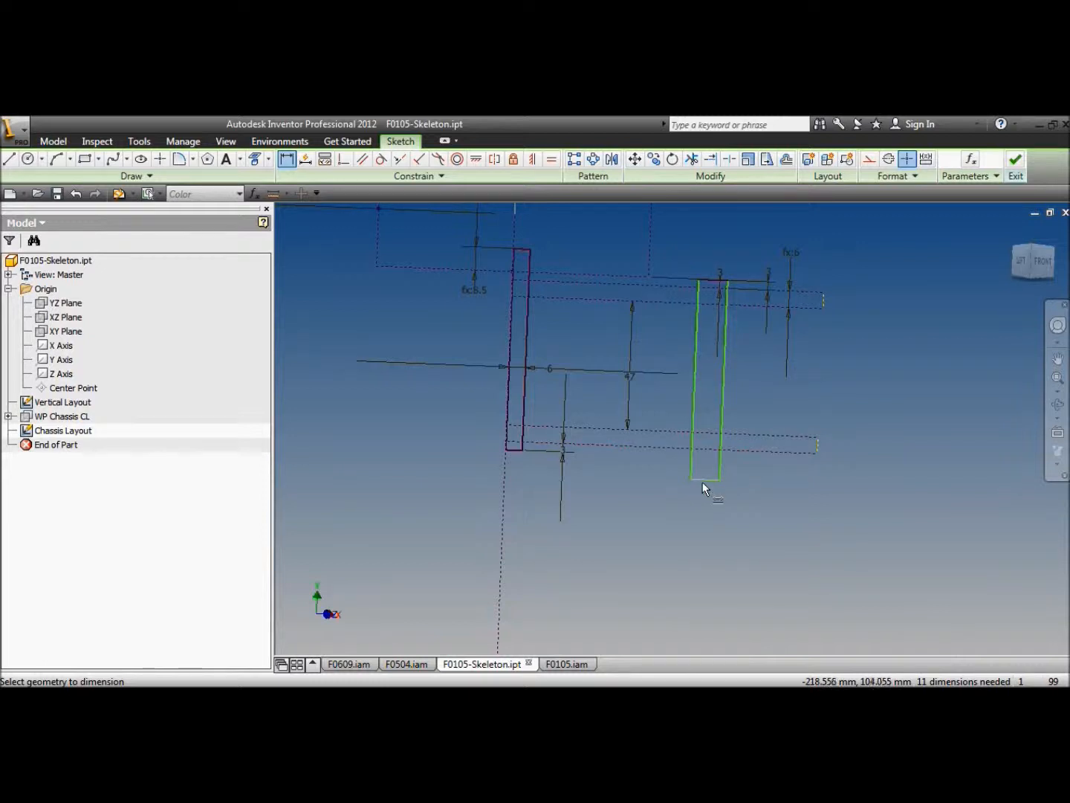
click(658, 449)
click(659, 454)
text(3)
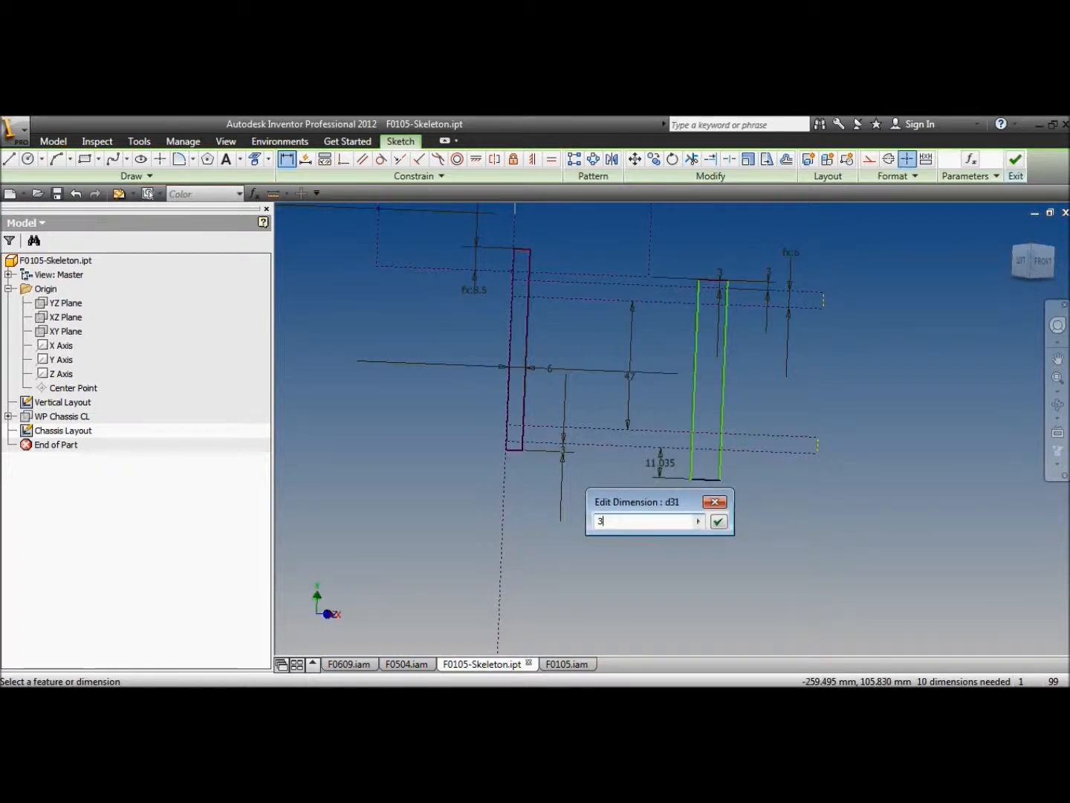
key(Return)
Step: Dimension the new upper rectangle's width as 4 mm
click(696, 378)
click(722, 381)
click(743, 379)
text(4)
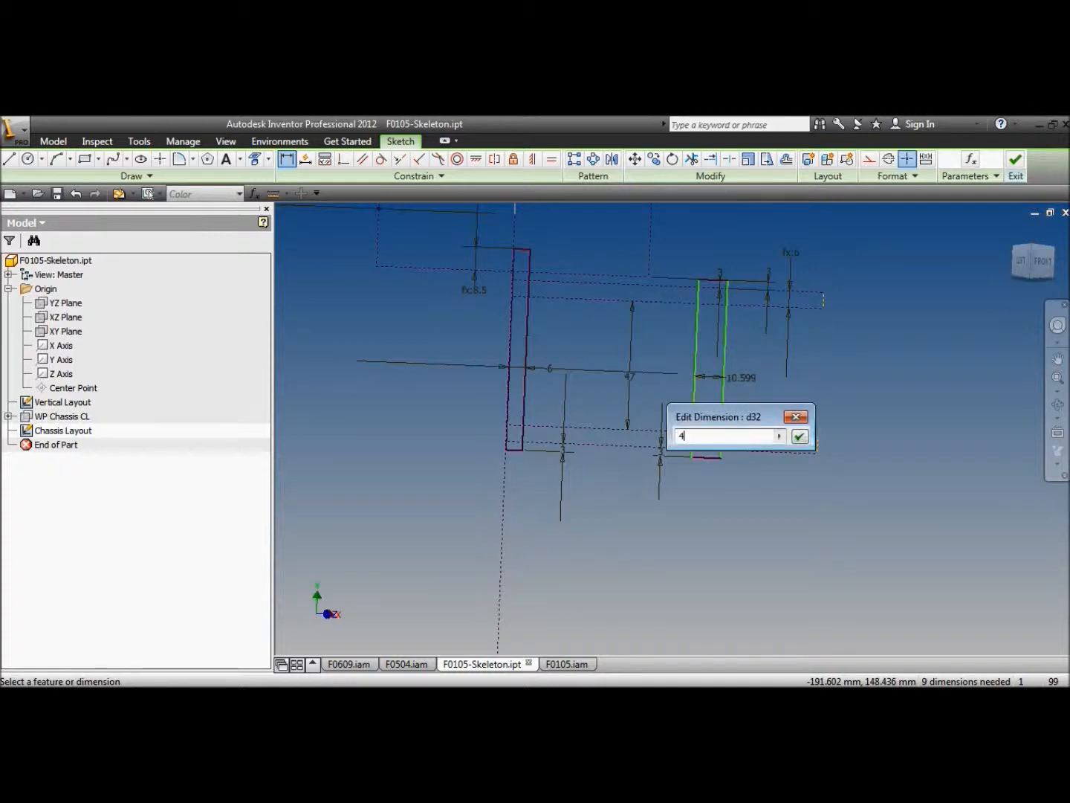
key(Return)
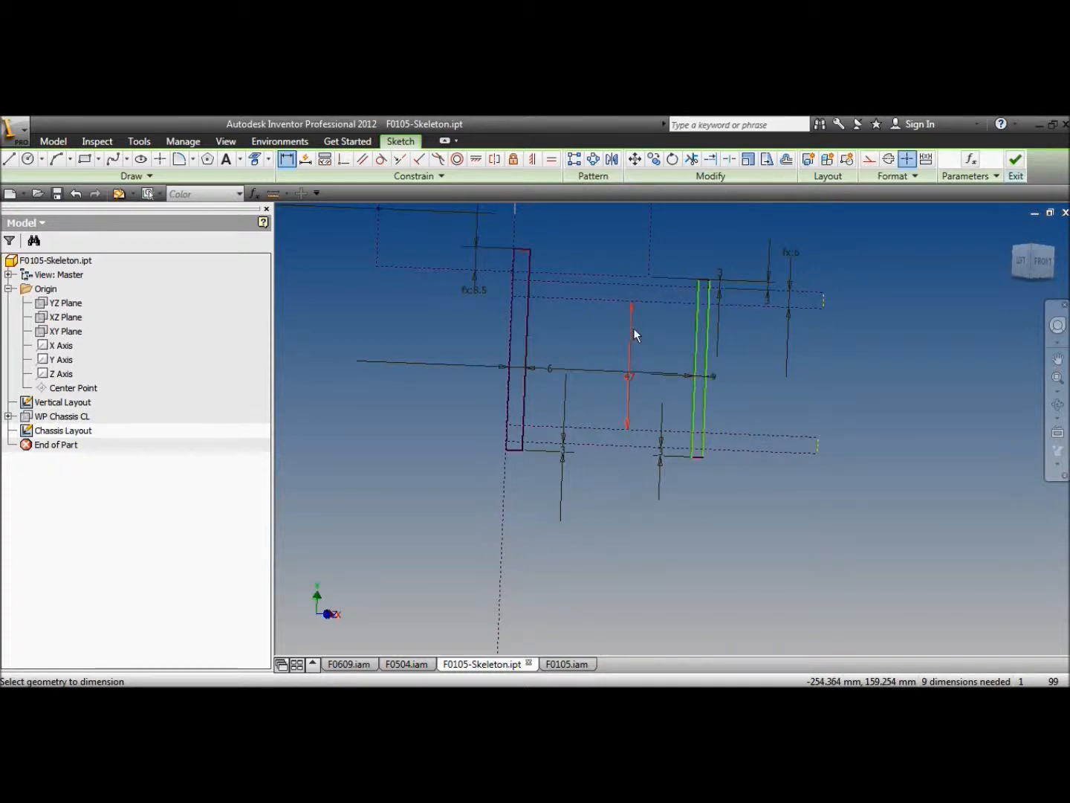
Step: Dimension the distance from the vertical dashed reference line to the near long edge of the 4 mm wide upper rectangle
click(696, 364)
click(503, 481)
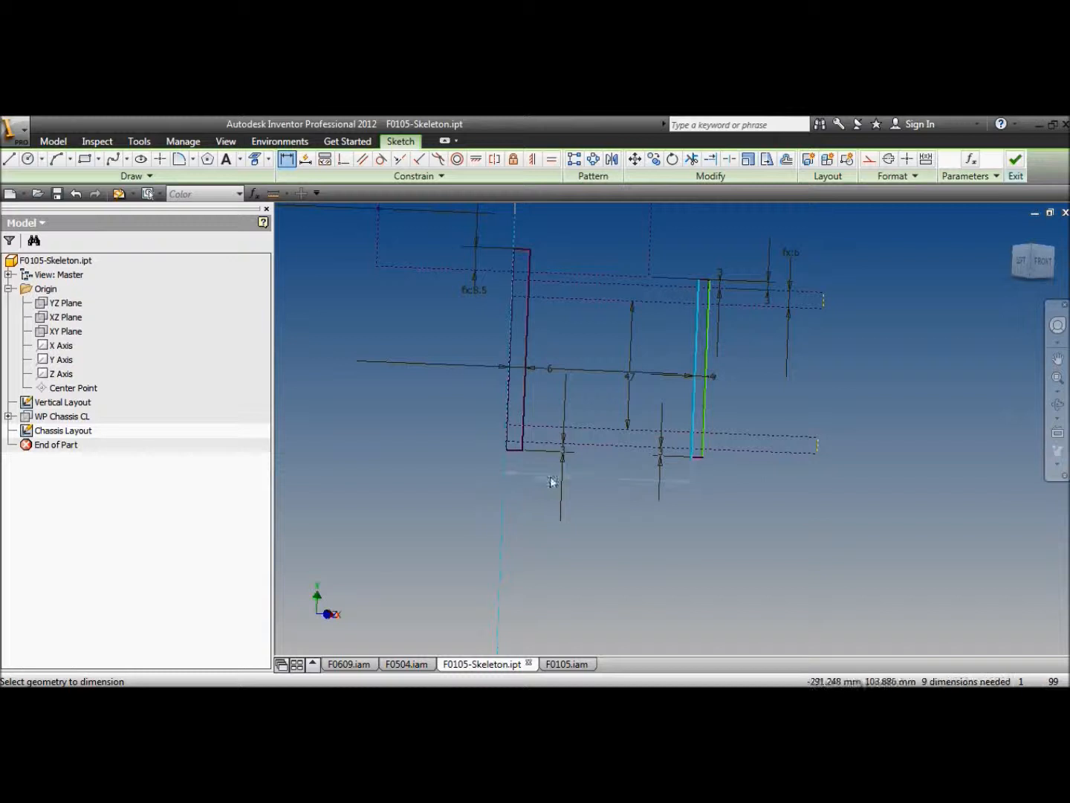
click(584, 472)
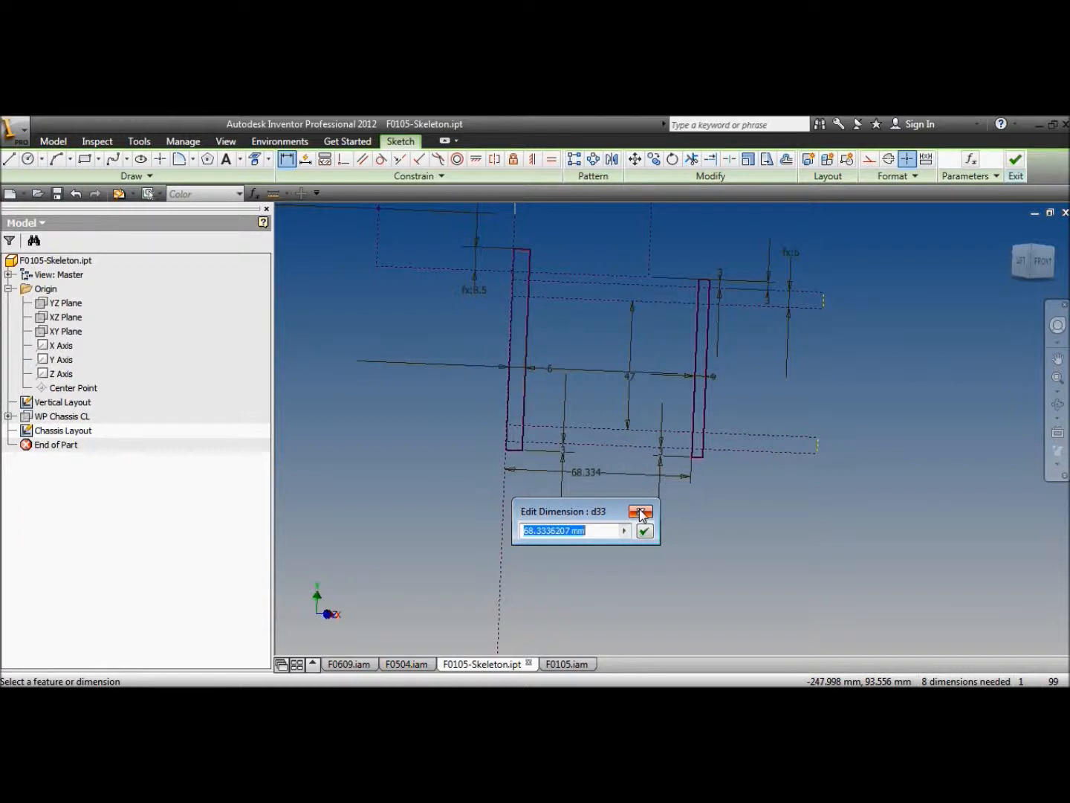
click(641, 511)
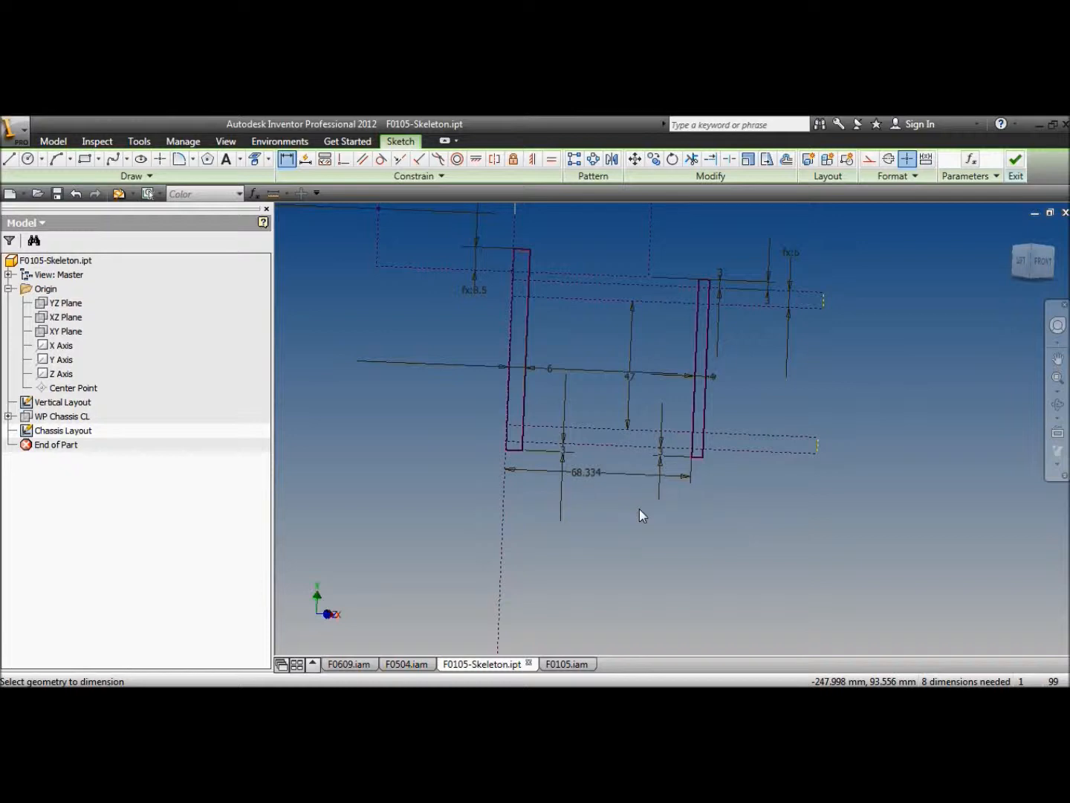
Step: Switch to the F0504 assembly and check the wheel drive spur gears' tooth counts, module and center distance in the gear generator
click(411, 664)
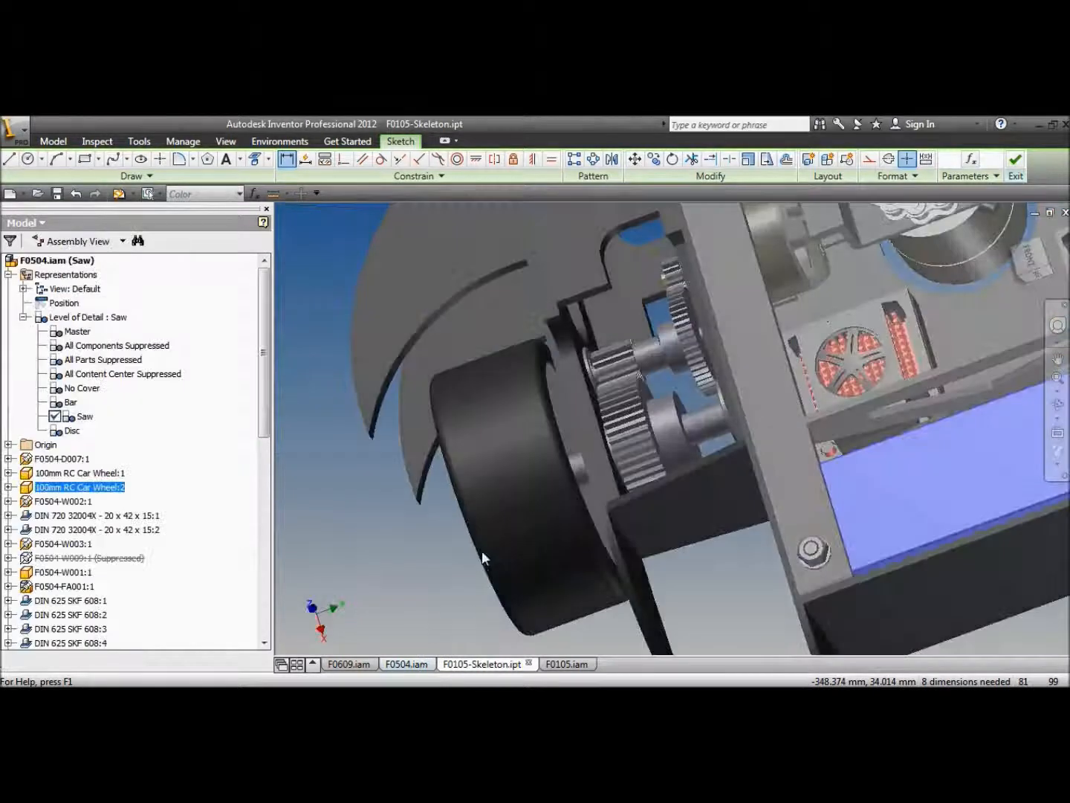
click(643, 415)
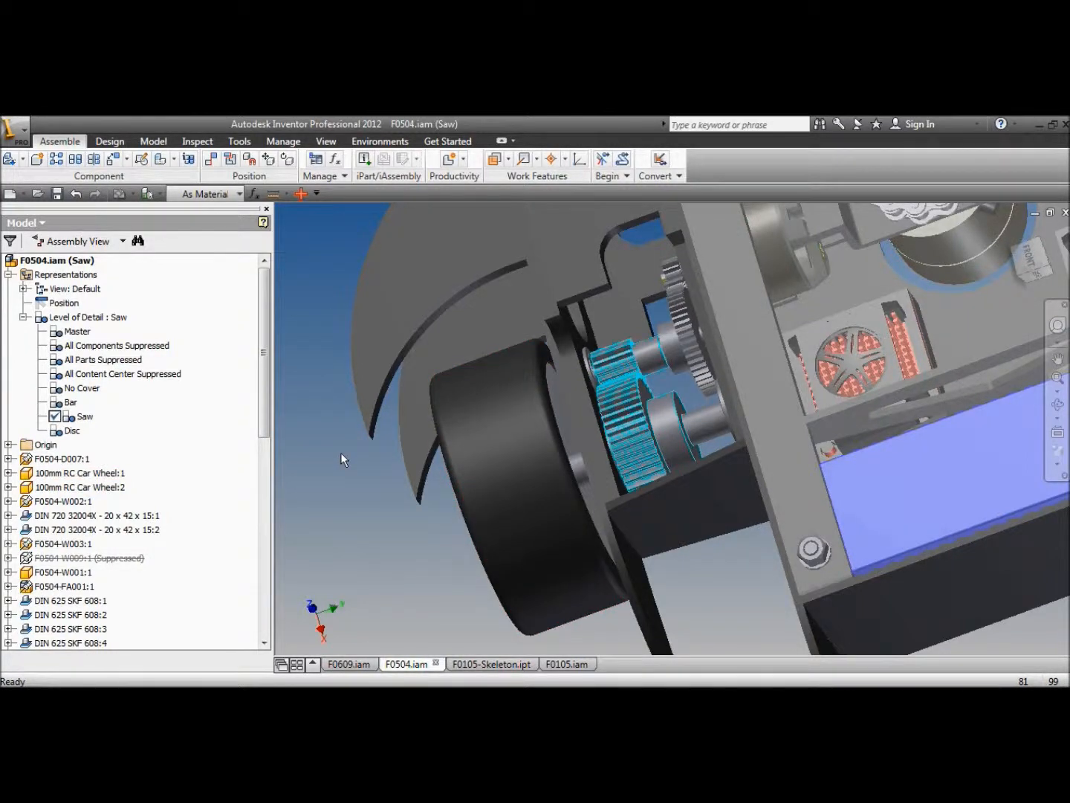
right_click(629, 415)
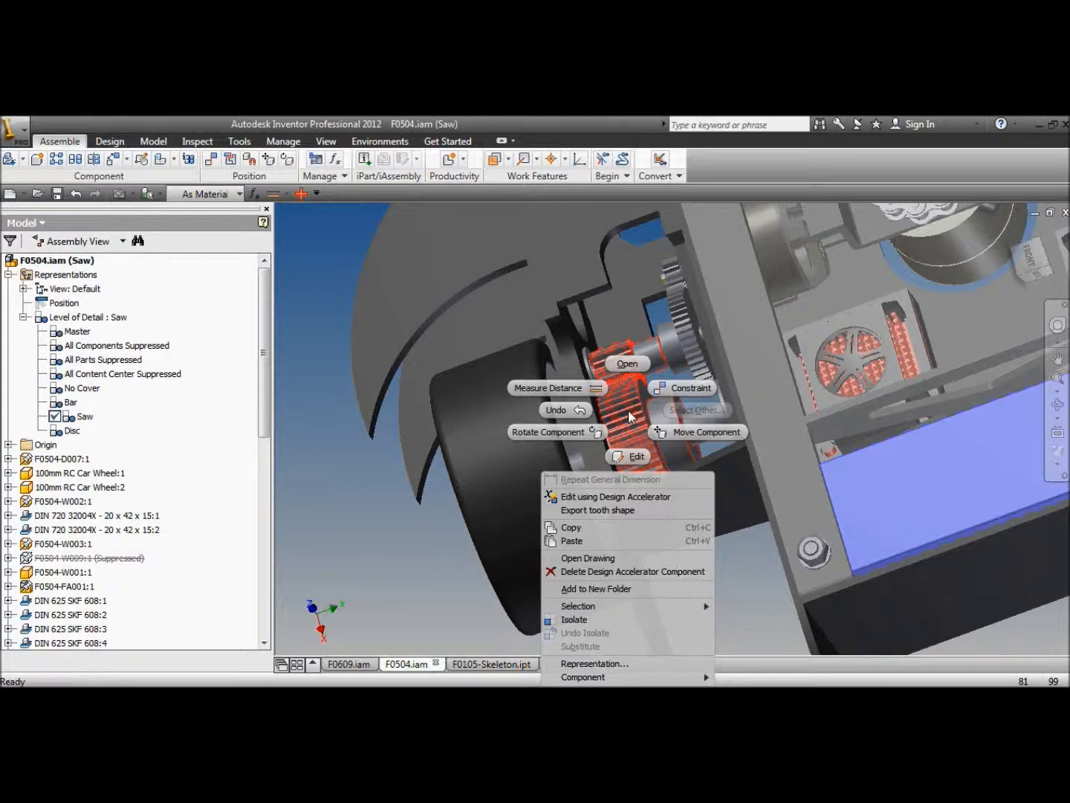
click(636, 497)
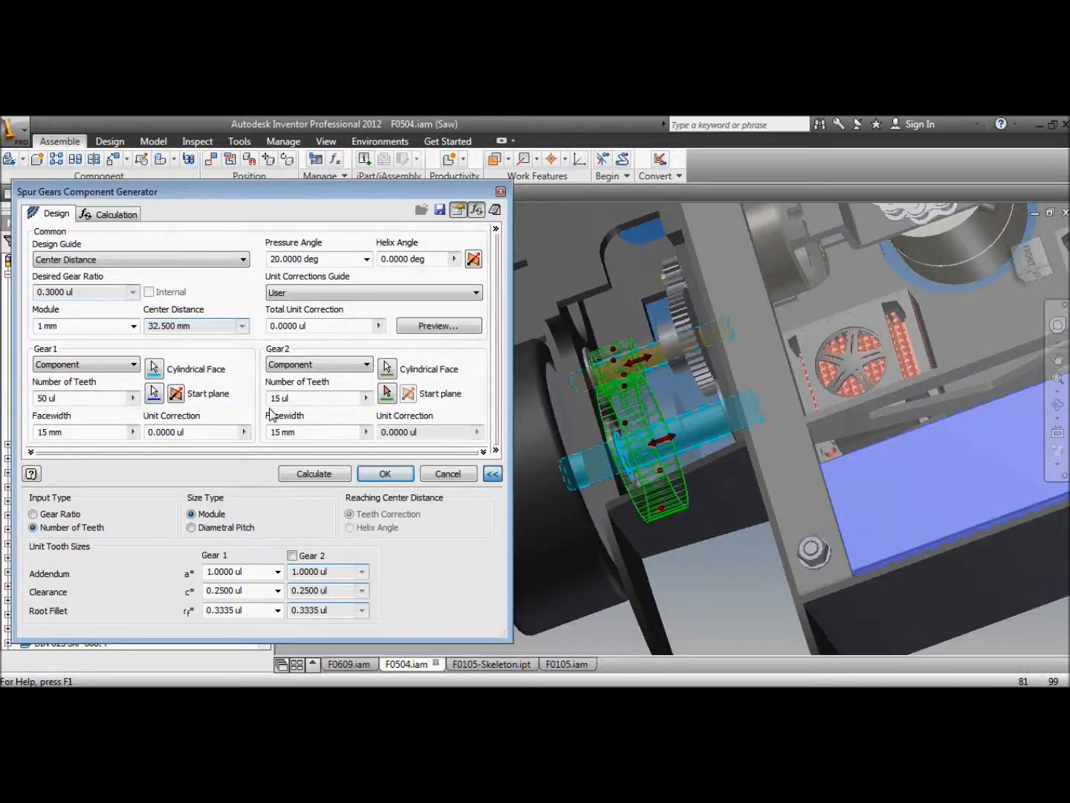
click(384, 476)
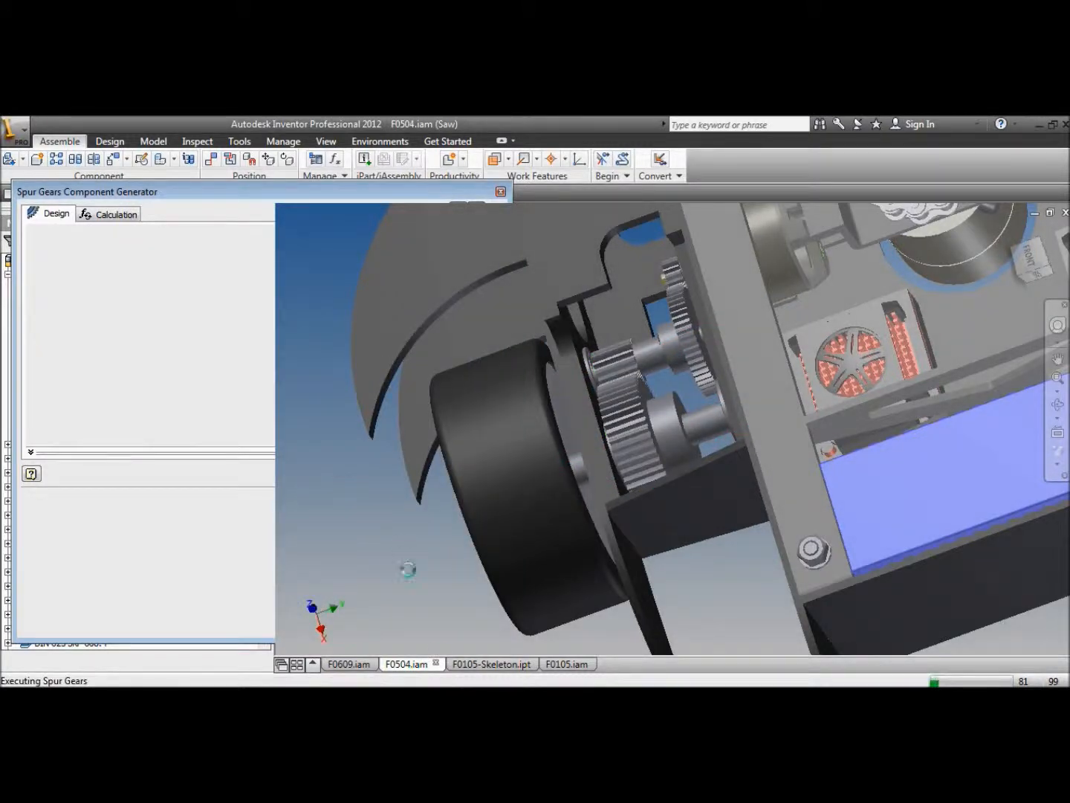
Step: Calculate the gear ratio 50/15 in Calculator and close it
click(431, 699)
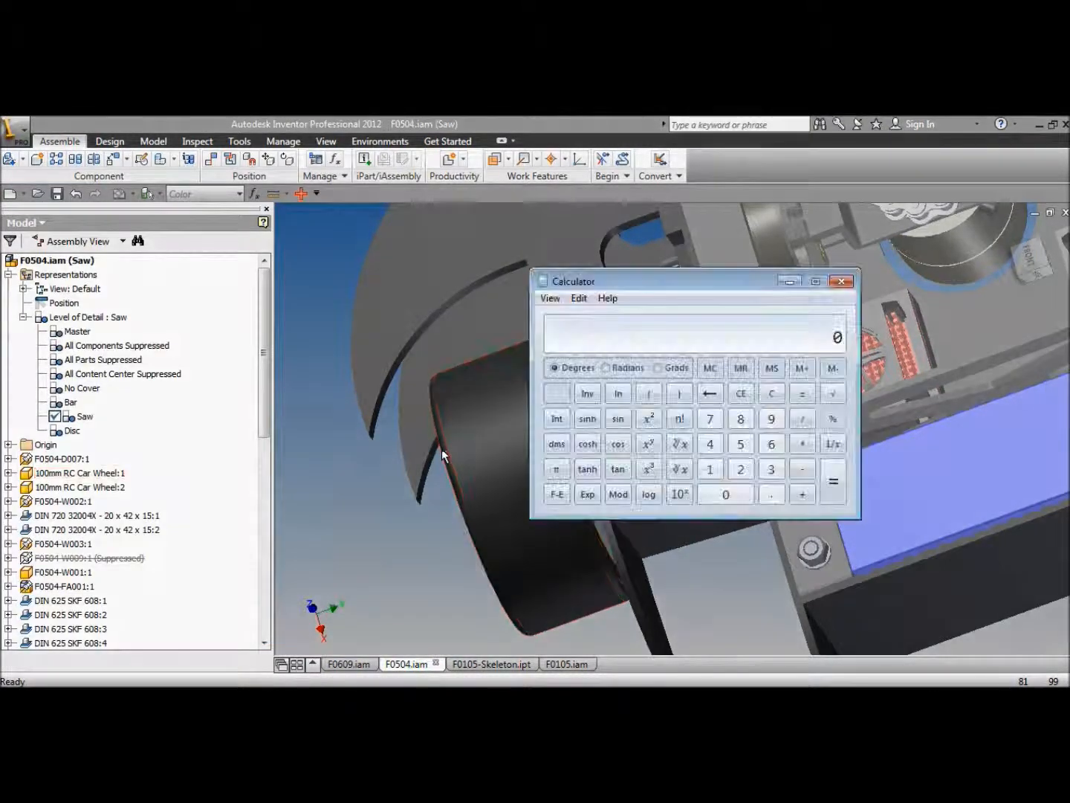
text(5)
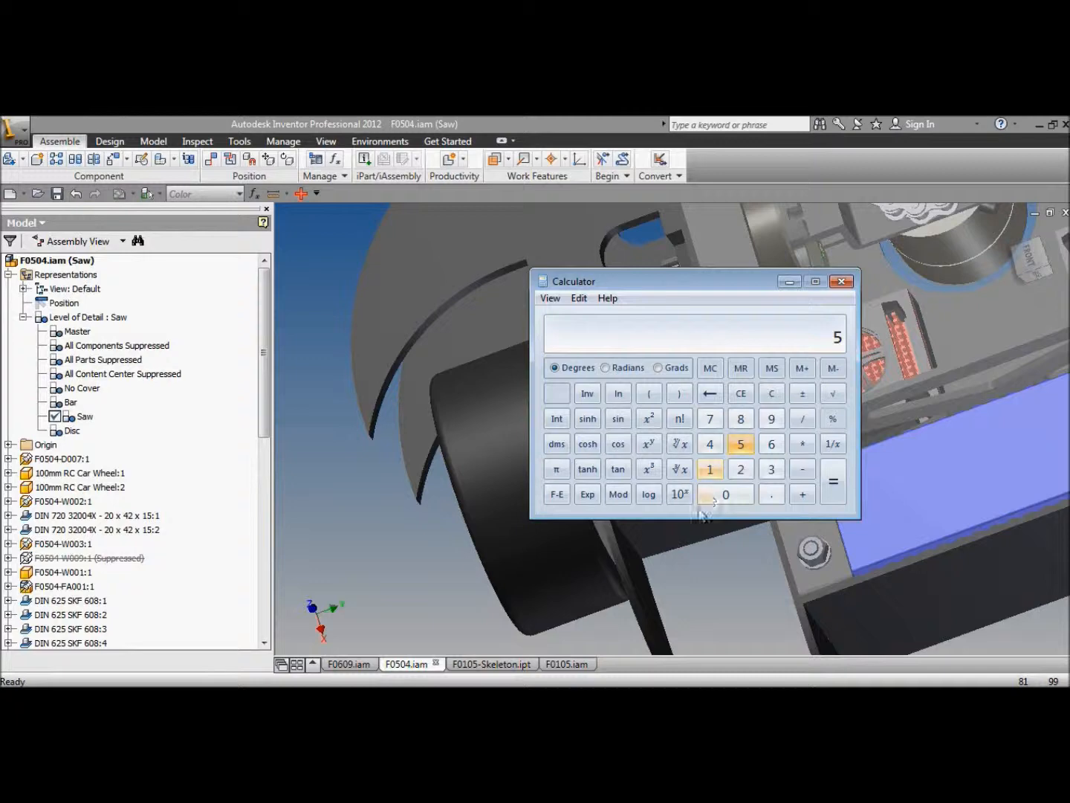
text(0/15)
key(Return)
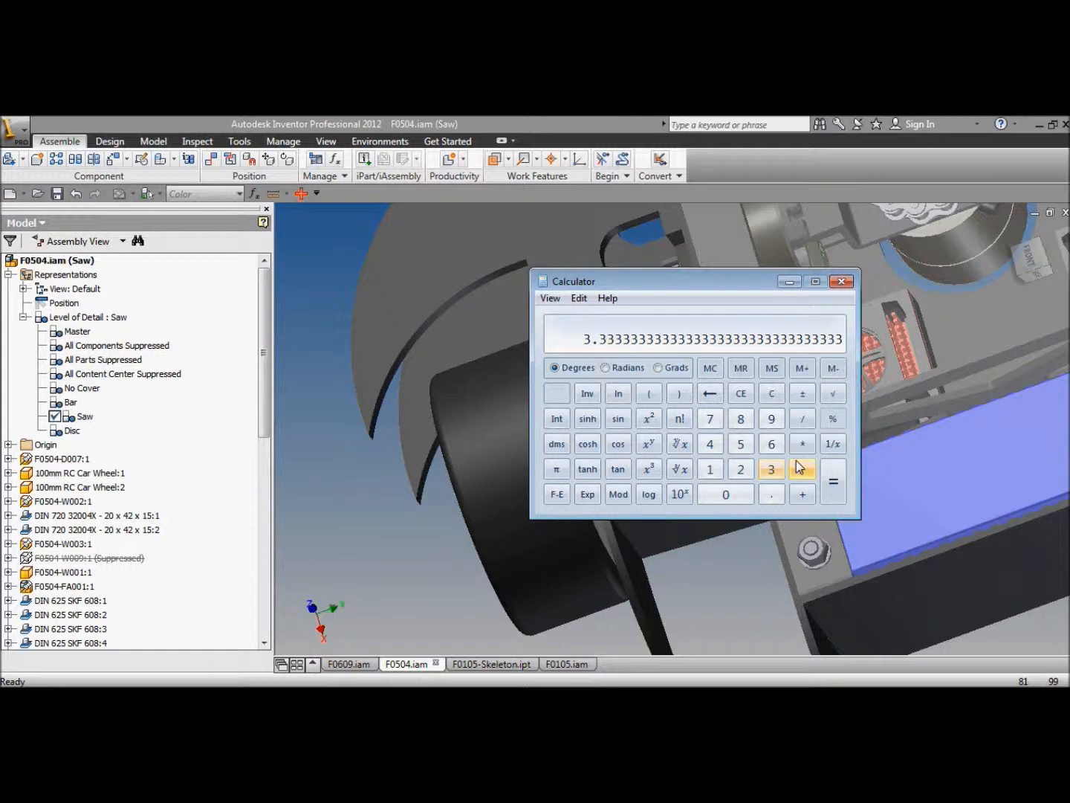
click(841, 280)
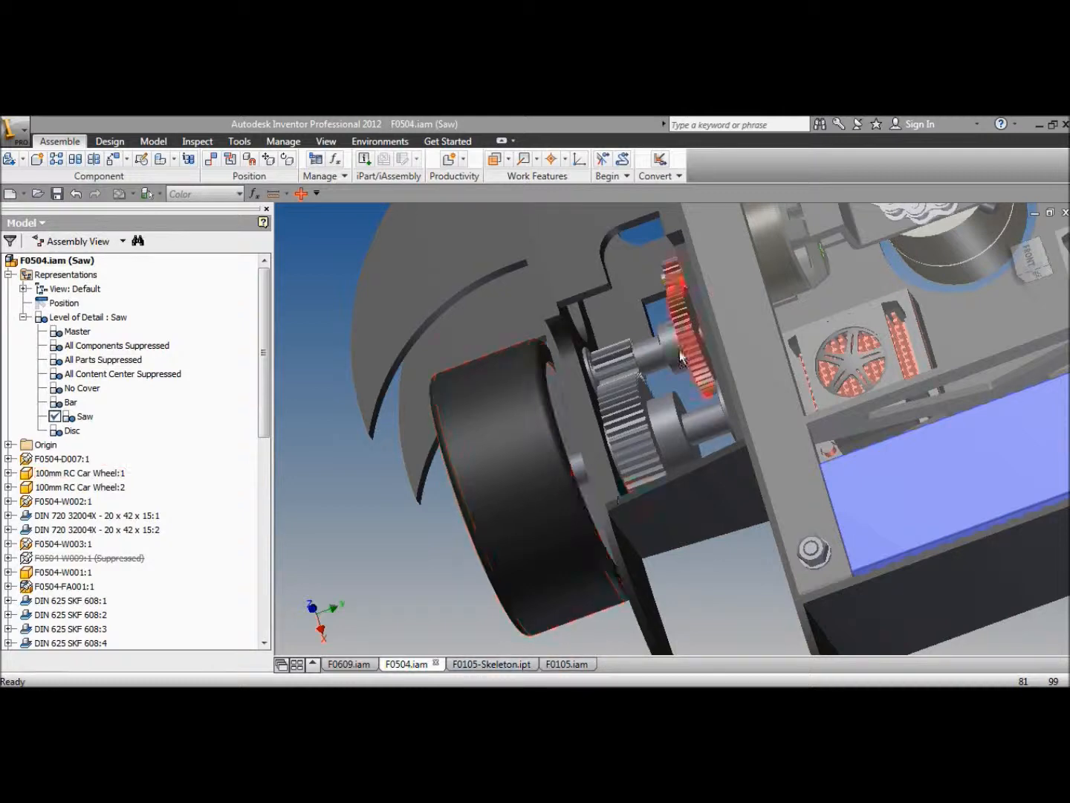
Step: Return to the F0105-Skeleton sketch and set the spacing between the two upper upright rectangles to (50+15)/2, giving 32.5 mm
click(561, 664)
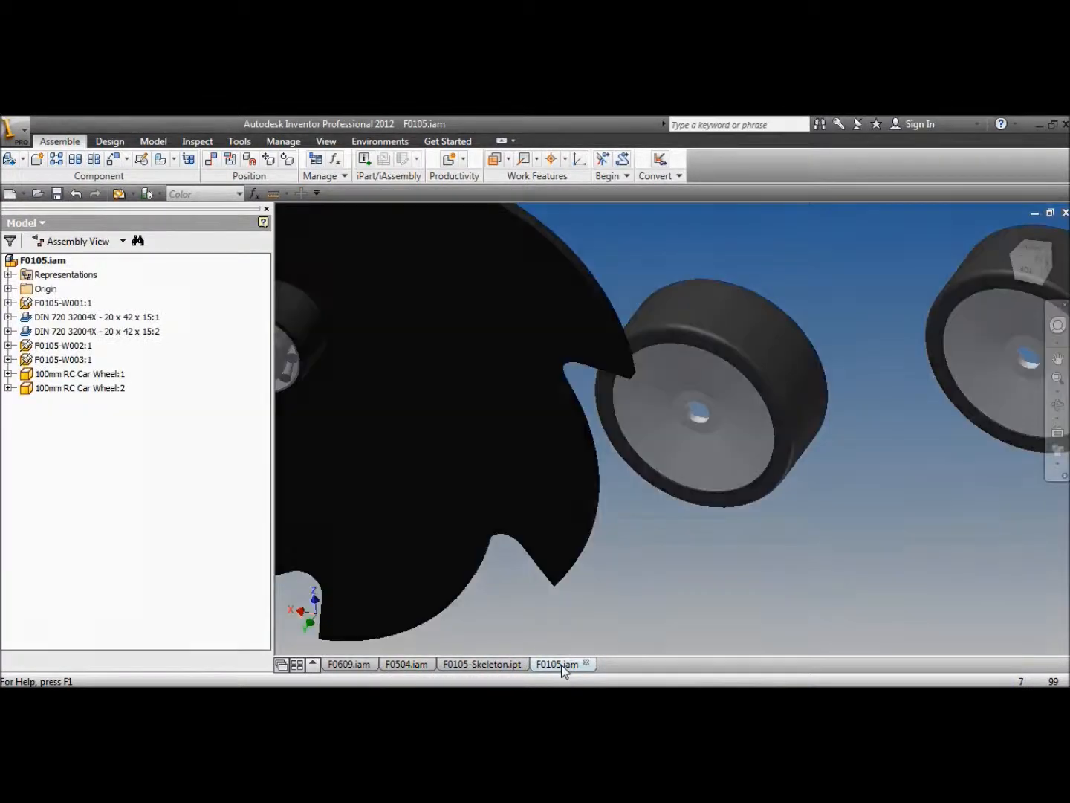
click(484, 664)
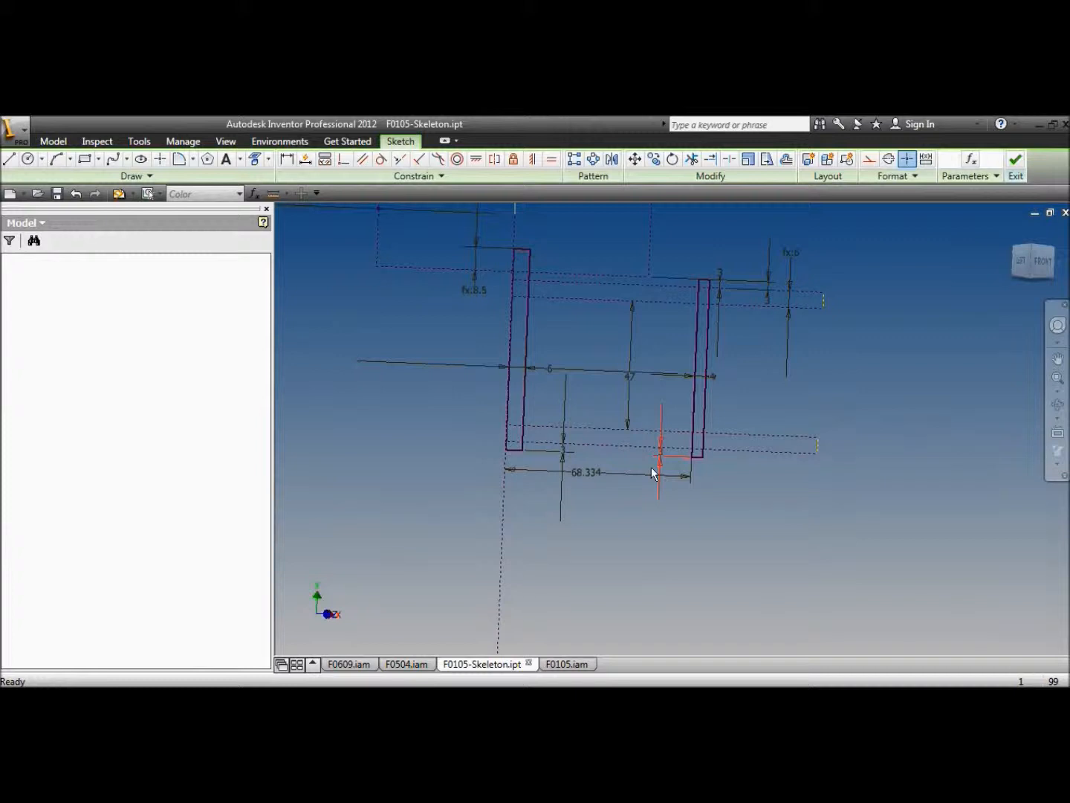
double_click(599, 471)
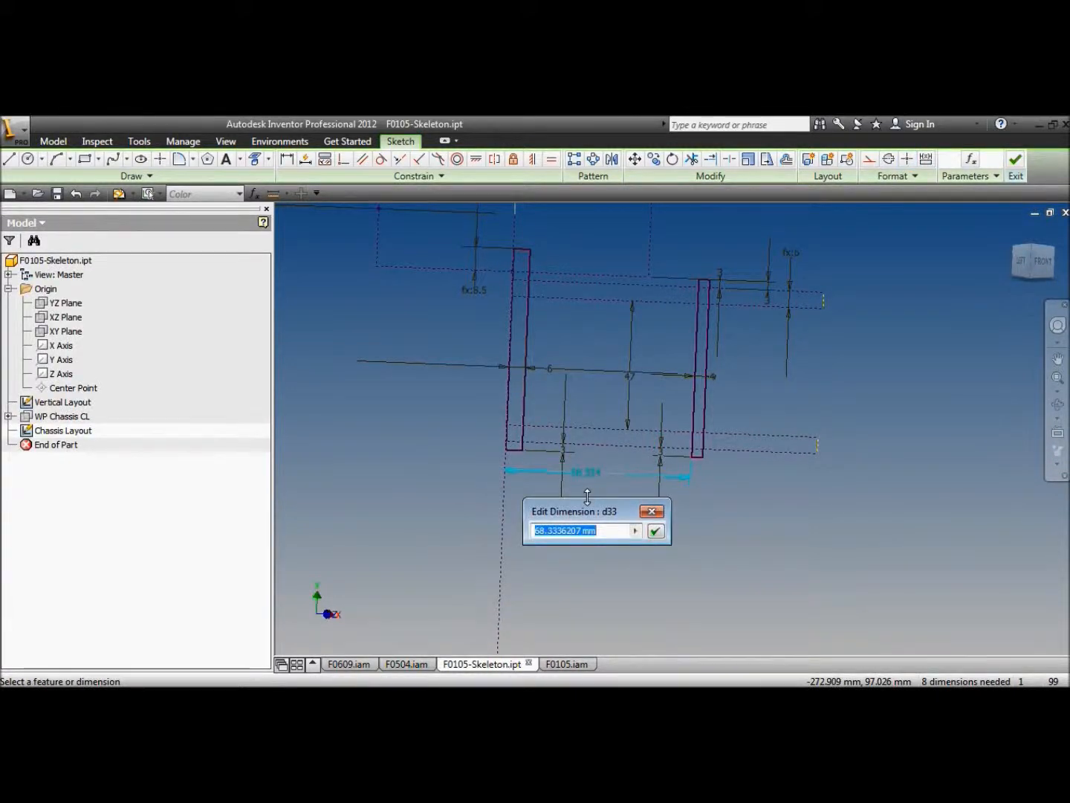
text(50+15)
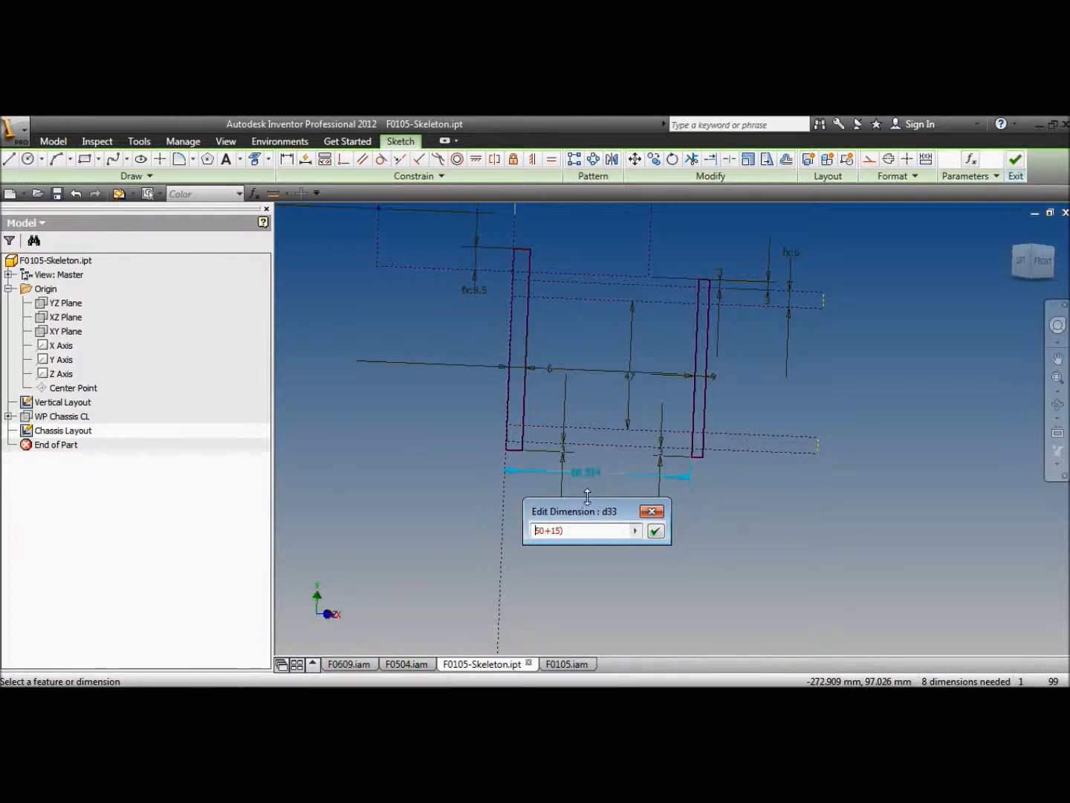
text(()
key(Return)
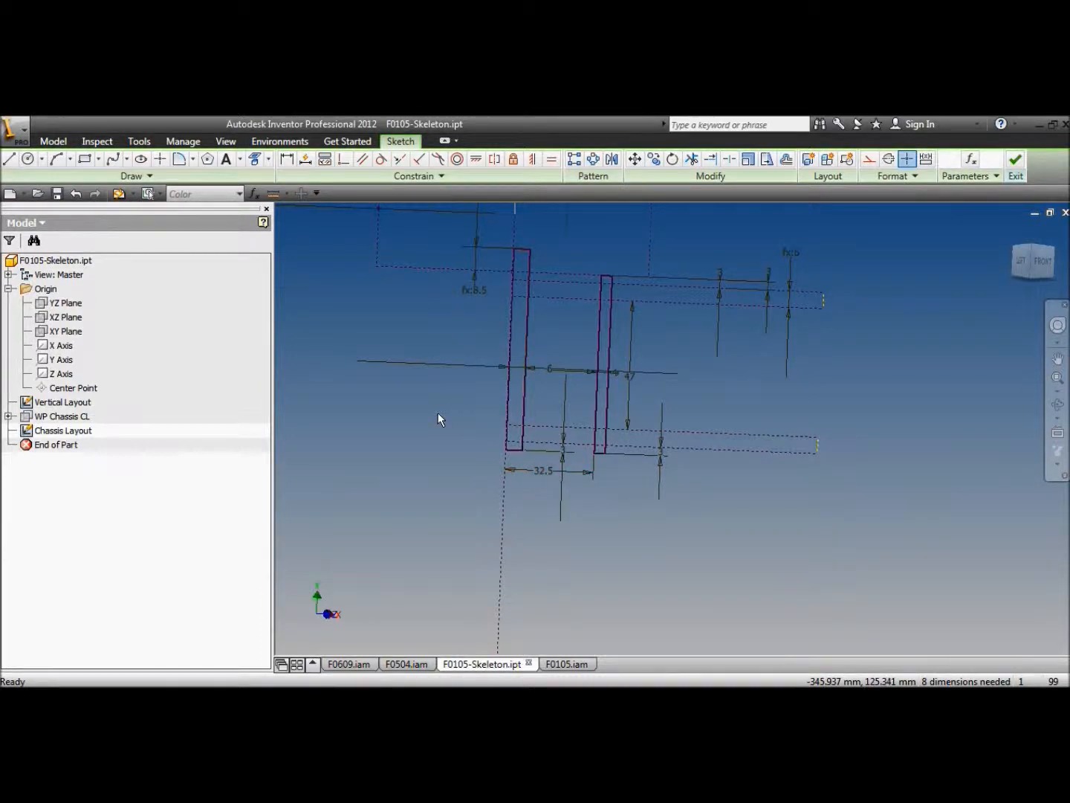
Step: Delete the second upper rectangle's bottom offset dimension and make its bottom edge collinear with the first upper rectangle's bottom edge
scroll(438, 414, up, 4)
middle_drag(432, 501, 481, 357)
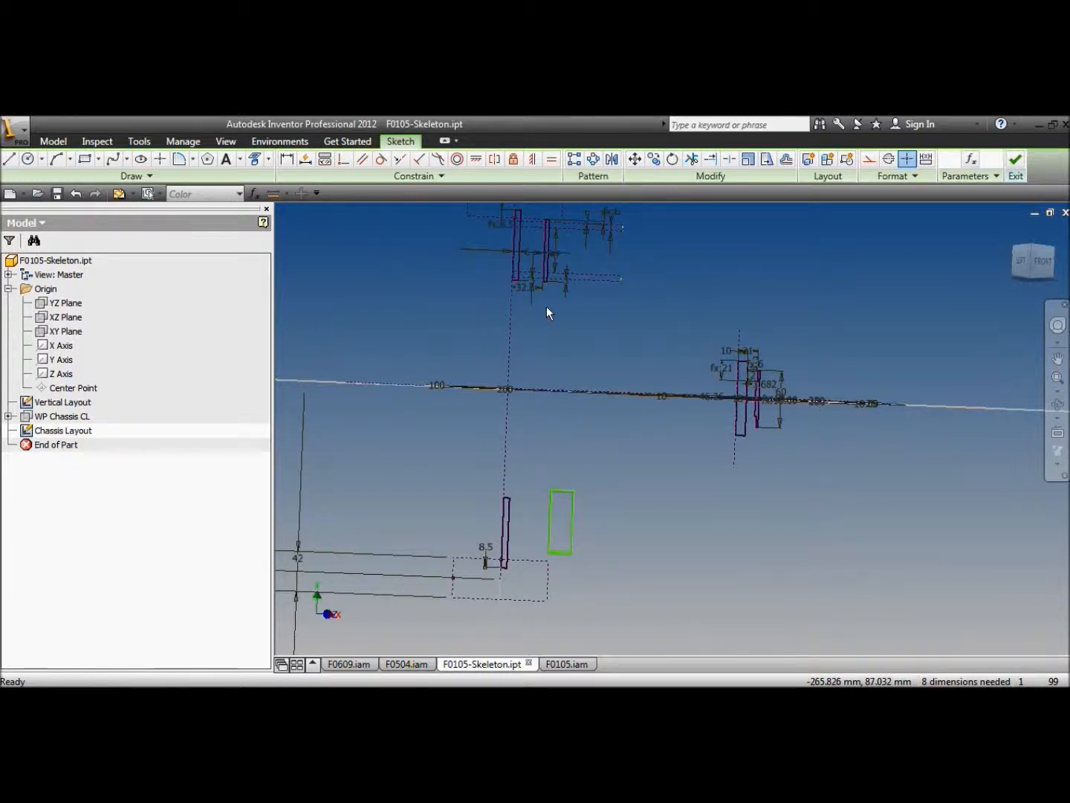
scroll(546, 306, down, 8)
scroll(514, 371, up, 2)
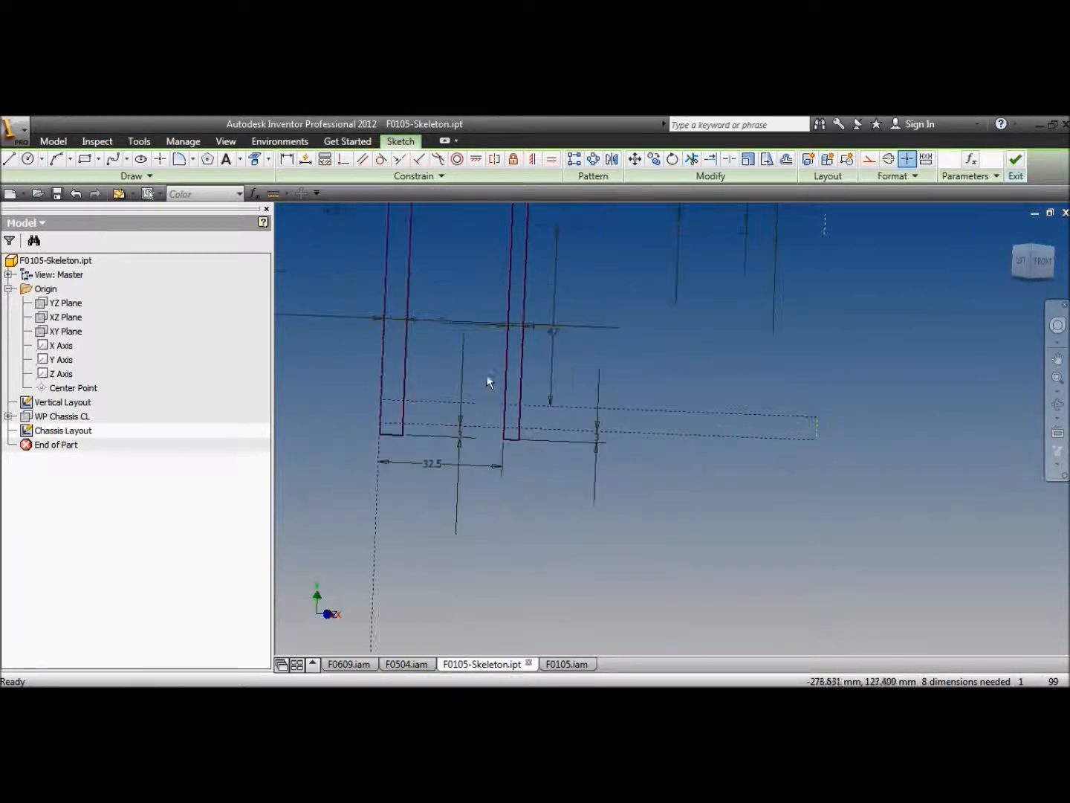
click(596, 437)
click(401, 158)
click(391, 433)
click(514, 440)
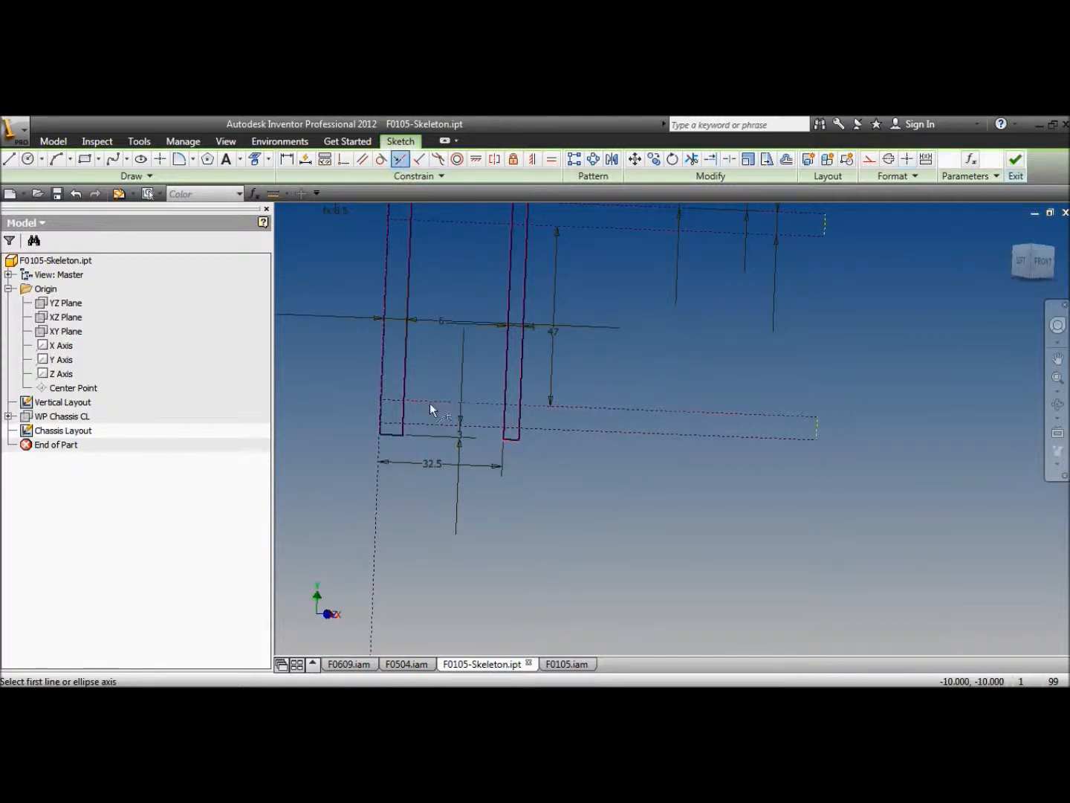
Step: Make both long edges of the second lower rectangle collinear with the matching long edges of the second upper rectangle
scroll(457, 365, up, 7)
middle_drag(414, 578, 441, 532)
click(401, 158)
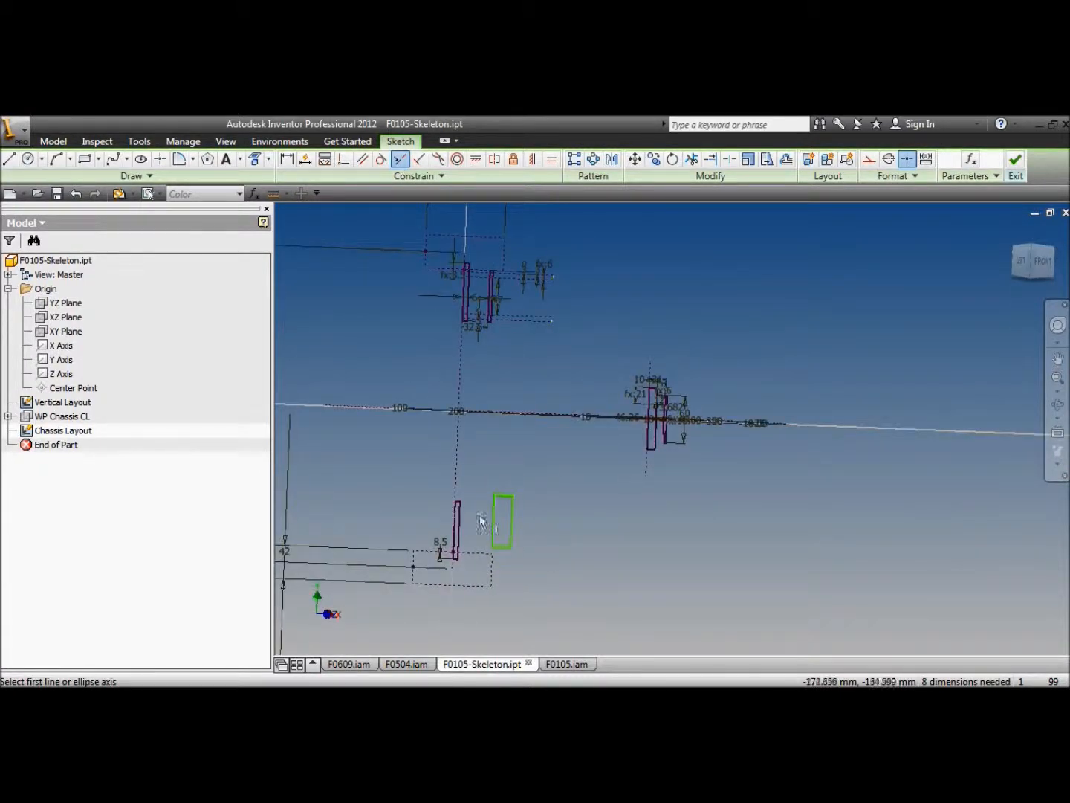
click(494, 521)
click(488, 308)
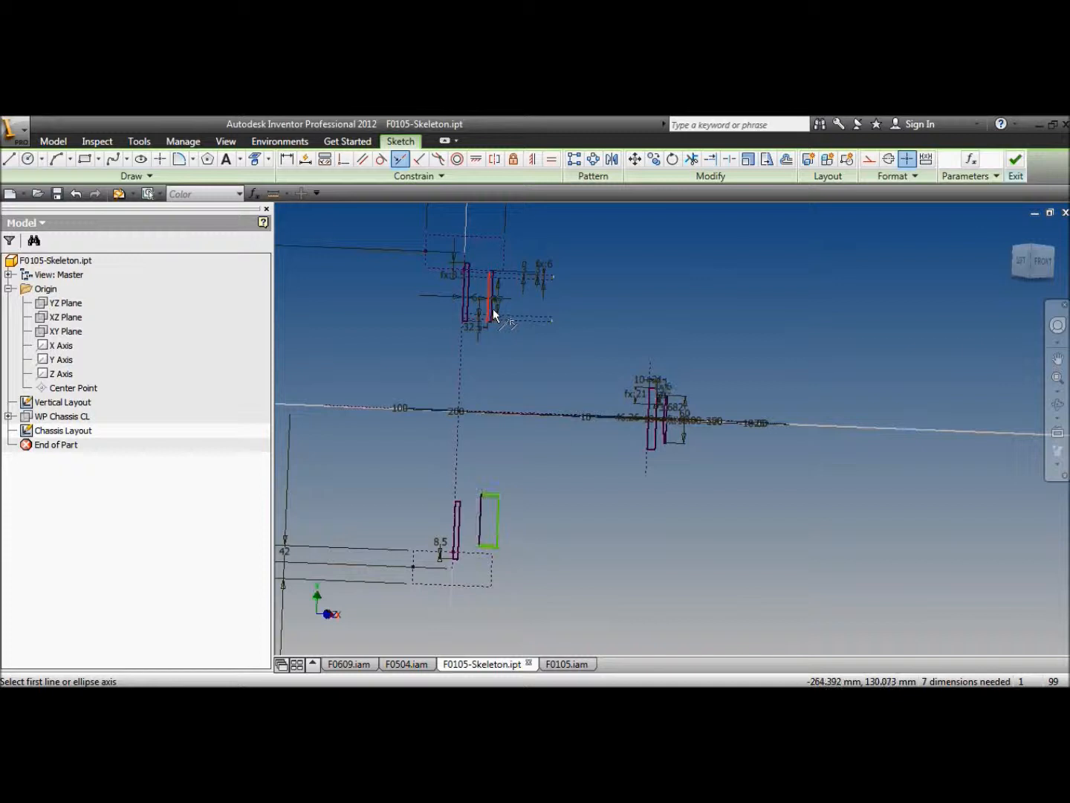
click(493, 309)
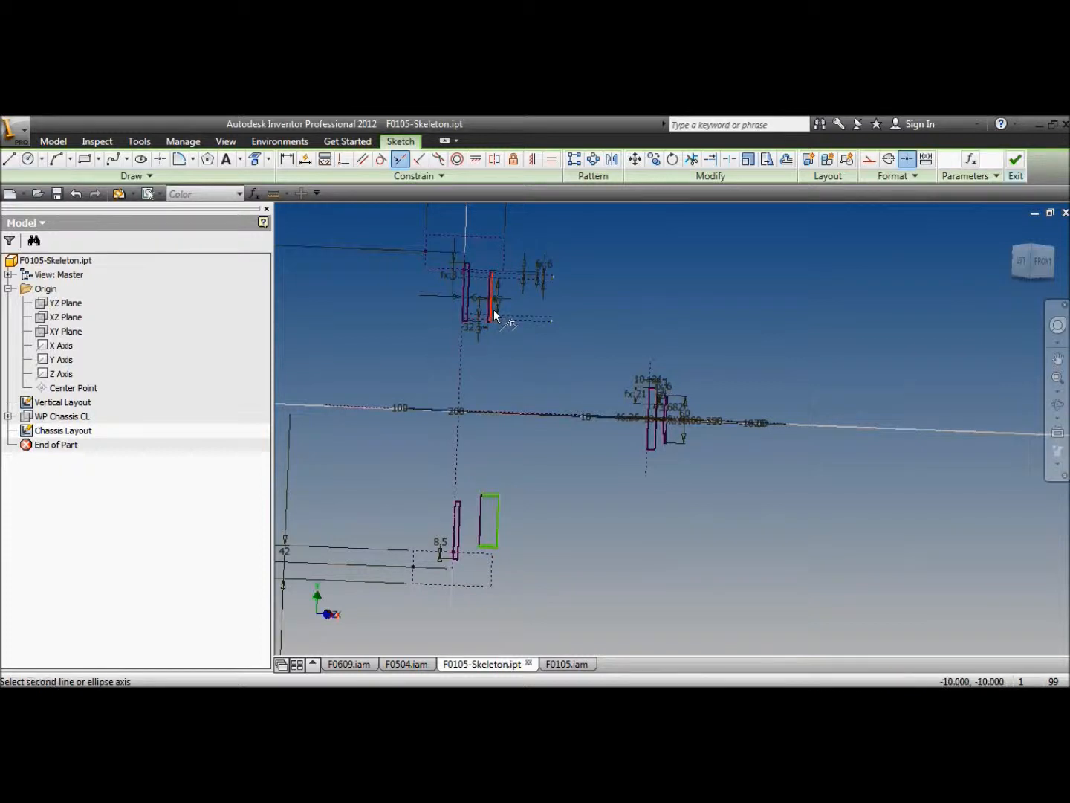
click(497, 513)
Step: Make the second lower rectangle's top edge collinear with the neighbouring lower rectangle's top edge
scroll(486, 491, up, 3)
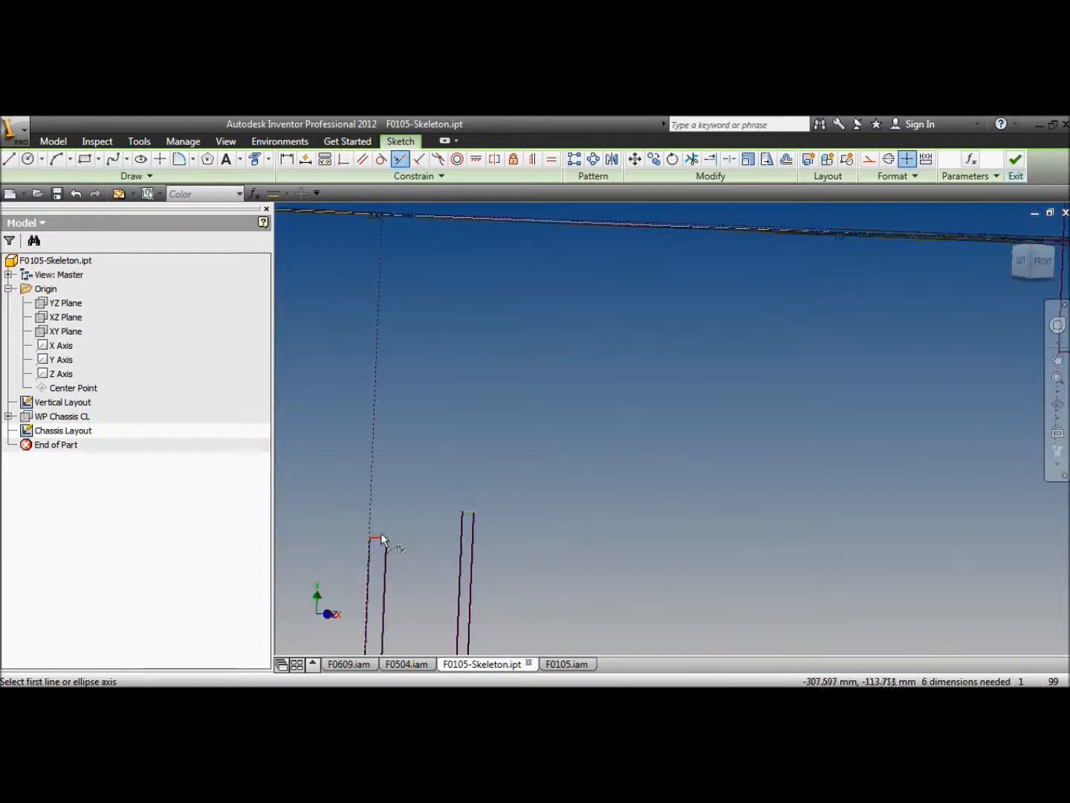
click(381, 541)
click(467, 512)
mouse_move(431, 498)
middle_down()
mouse_move(479, 385)
mouse_move(483, 438)
middle_up()
scroll(478, 400, down, 3)
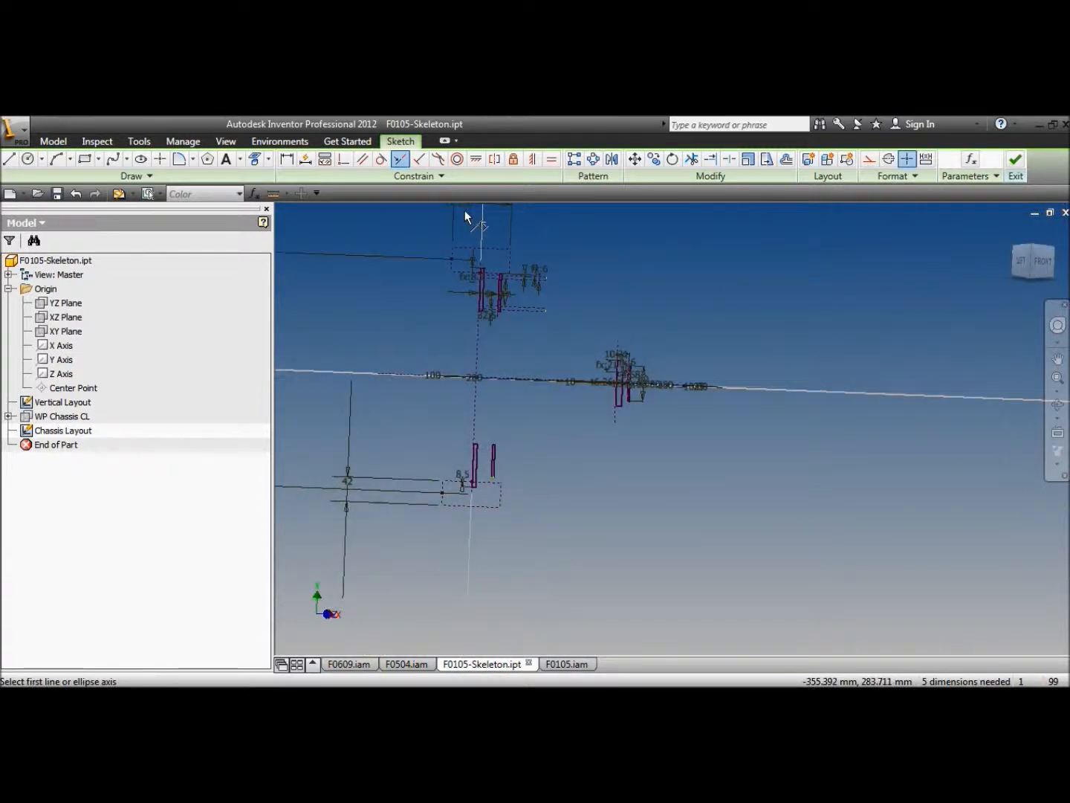
Step: Apply an Equal constraint between the long edges of the second upper and second lower rectangles, and end the command
click(552, 158)
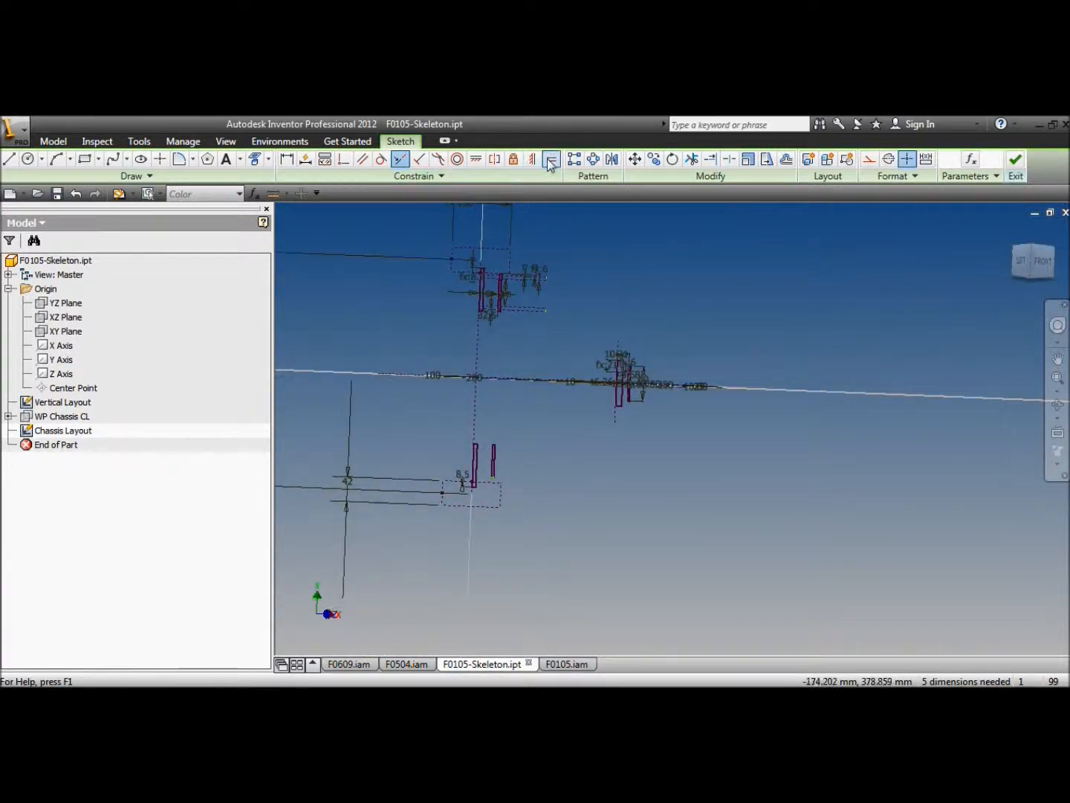
click(505, 285)
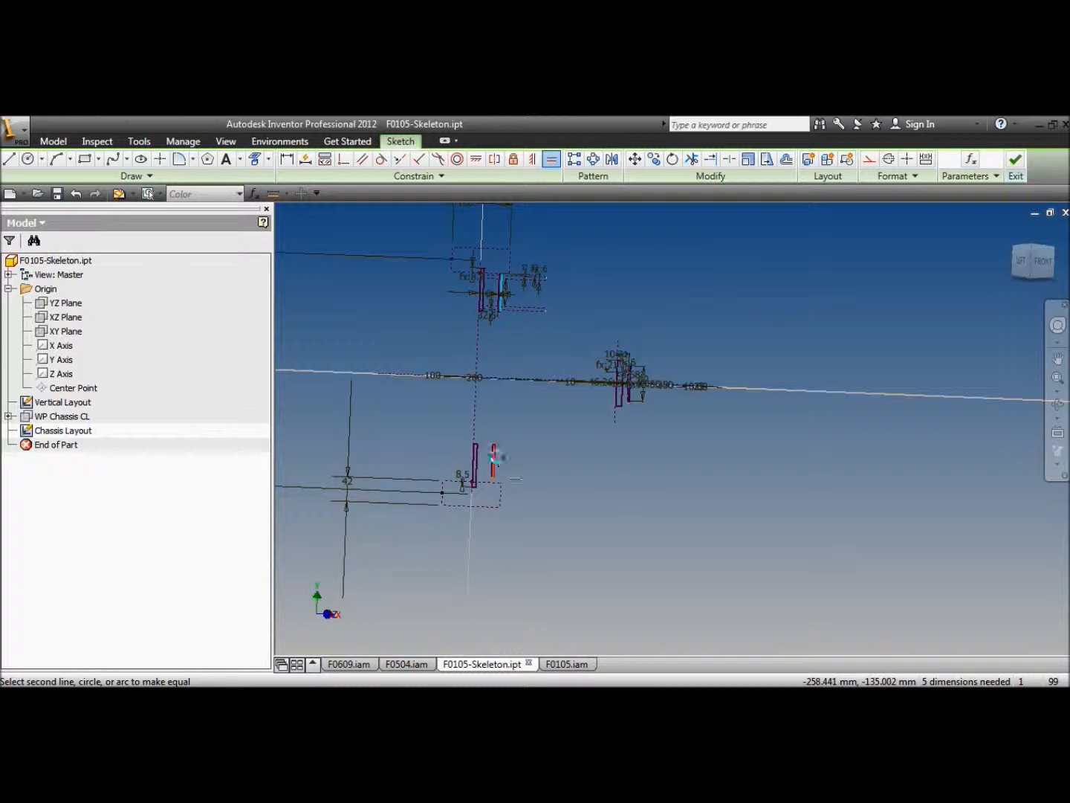
click(496, 457)
scroll(469, 487, up, 5)
scroll(497, 505, down, 5)
scroll(495, 371, up, 6)
middle_drag(609, 336, 557, 437)
right_click(506, 399)
click(434, 398)
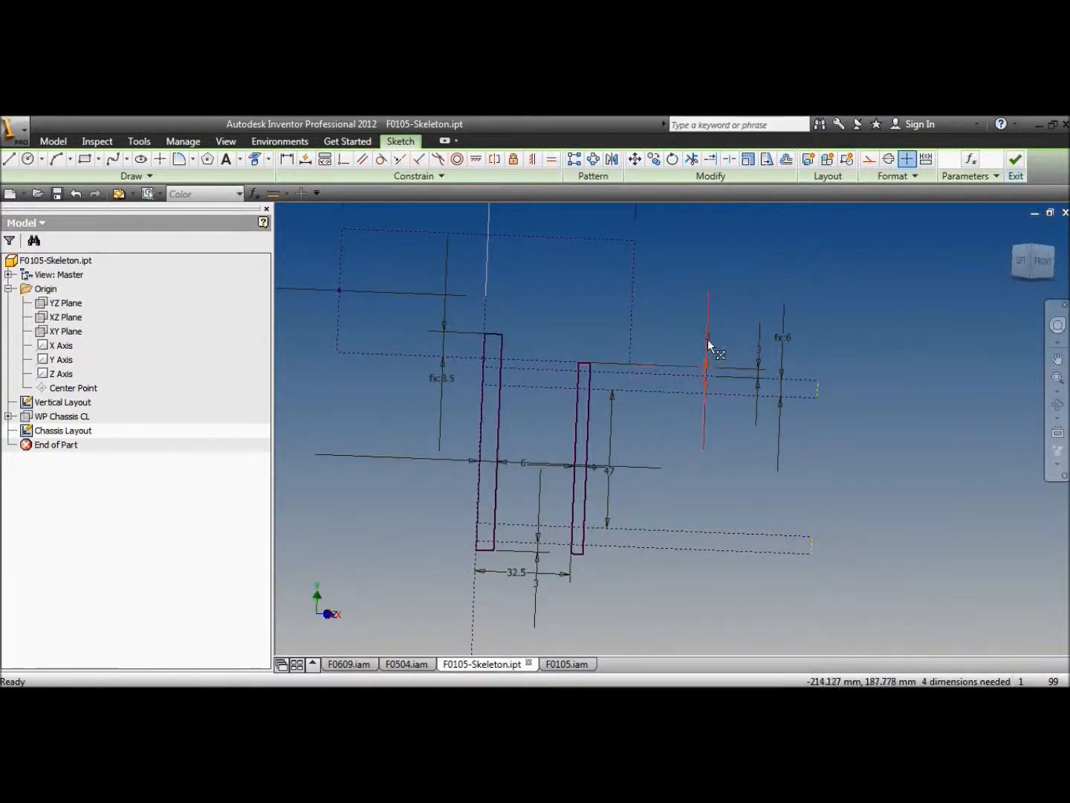
Step: Move the second upper rectangle's top offset dimension between the upright rectangles and set the wheel-to-upper-plate gap to 5 mm
drag(758, 350, 550, 364)
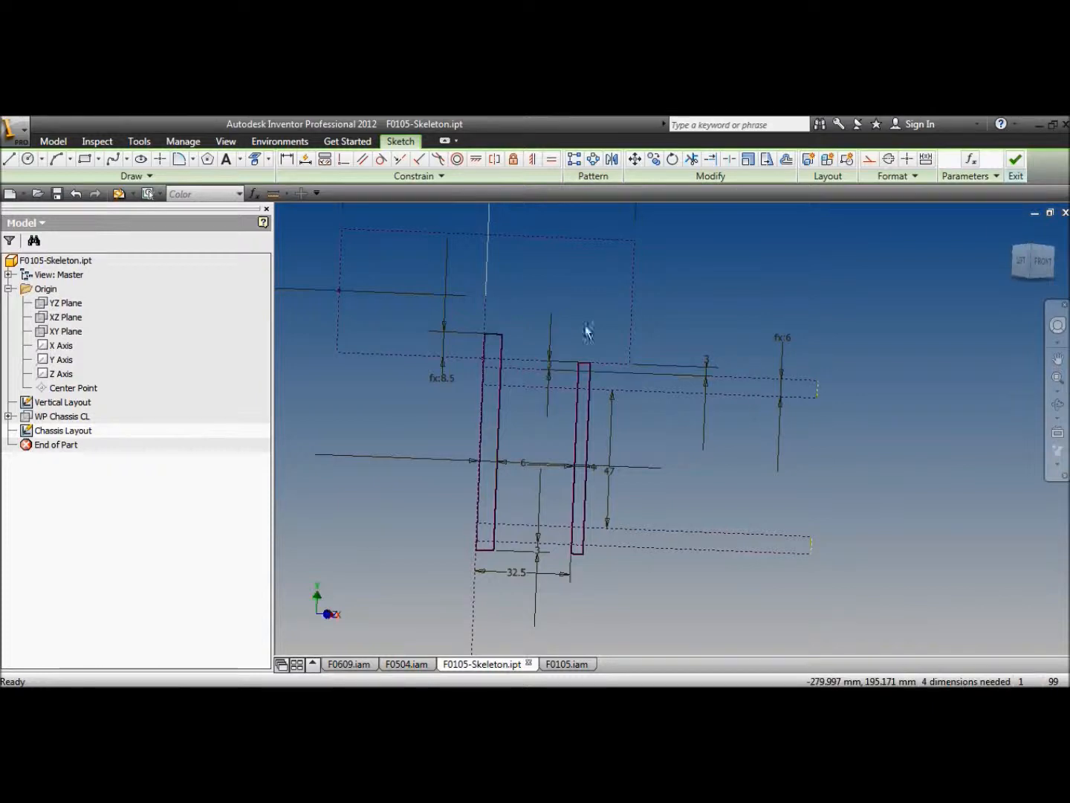
click(707, 366)
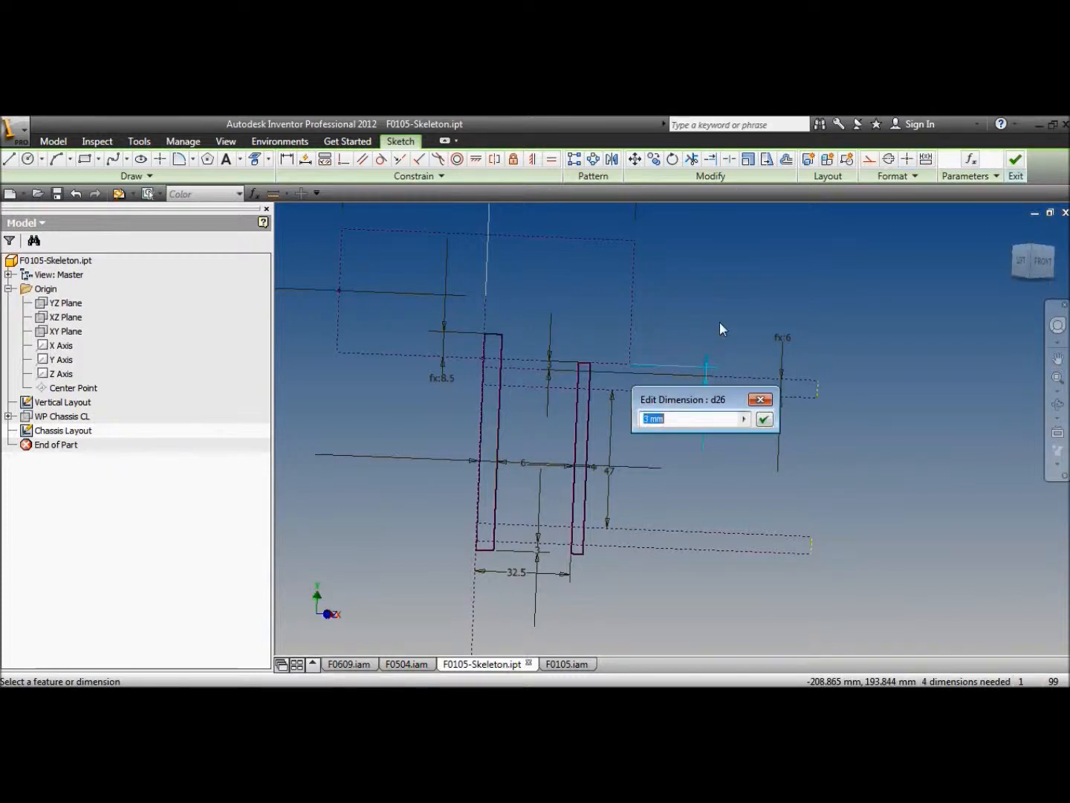
text(5)
key(Return)
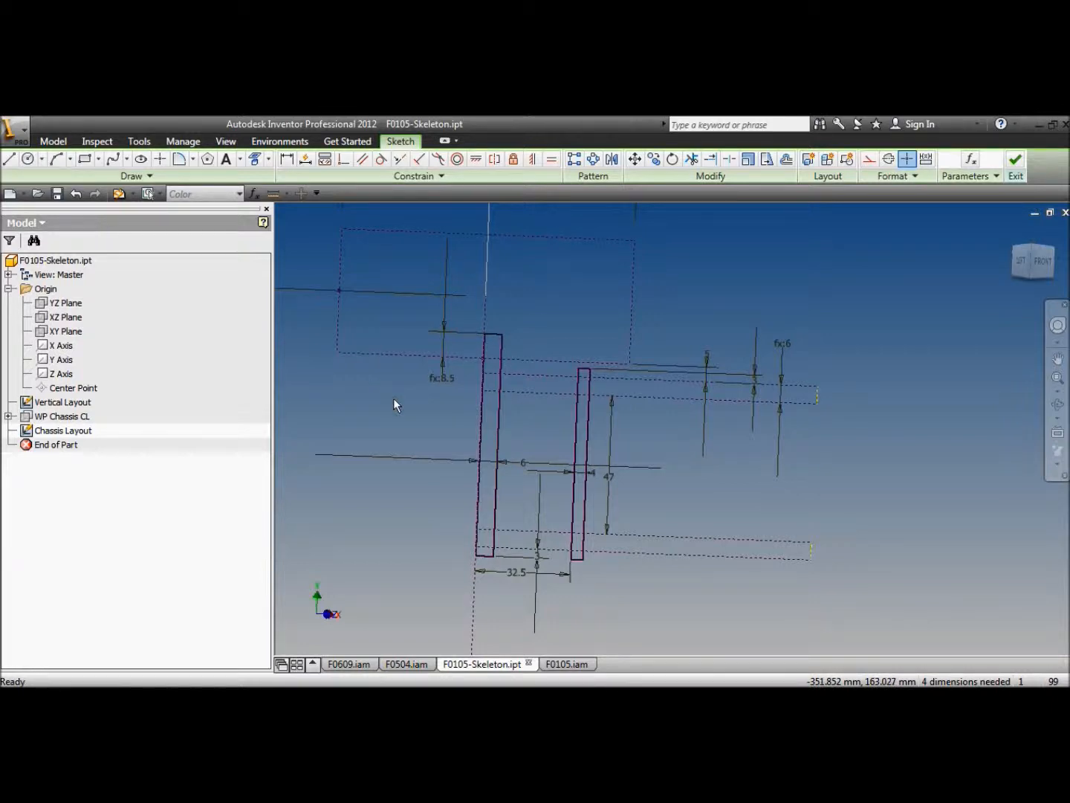
scroll(393, 397, down, 5)
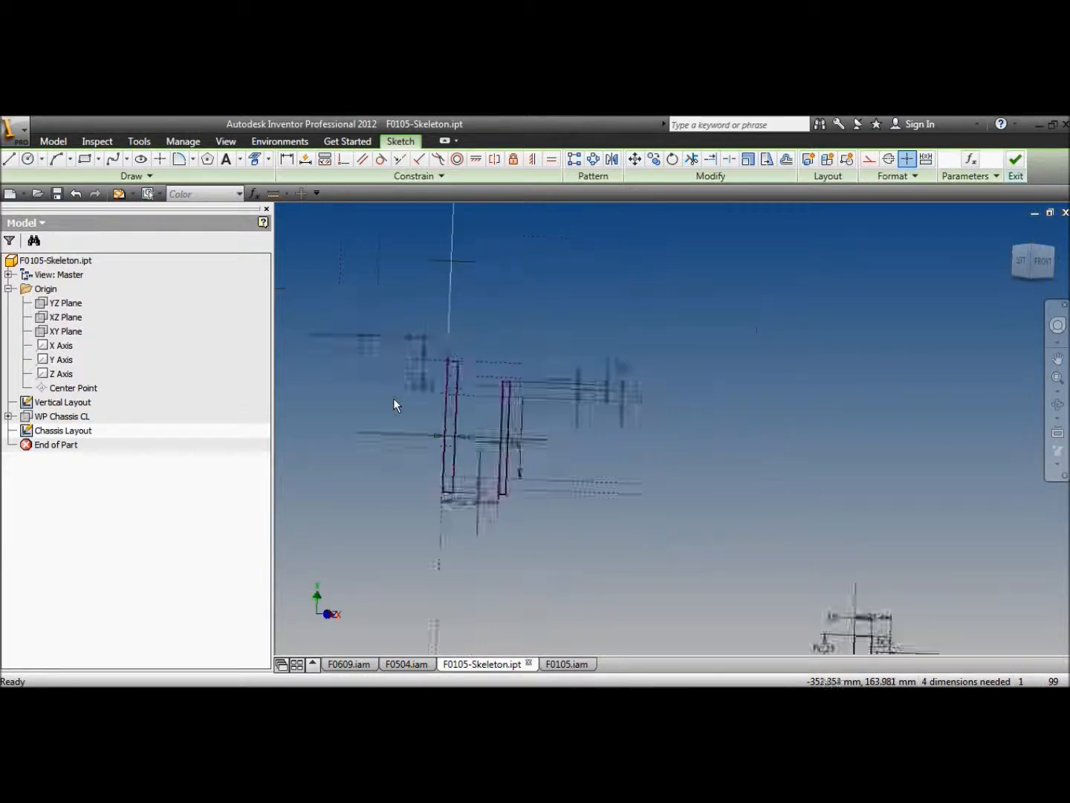
middle_drag(414, 489, 470, 409)
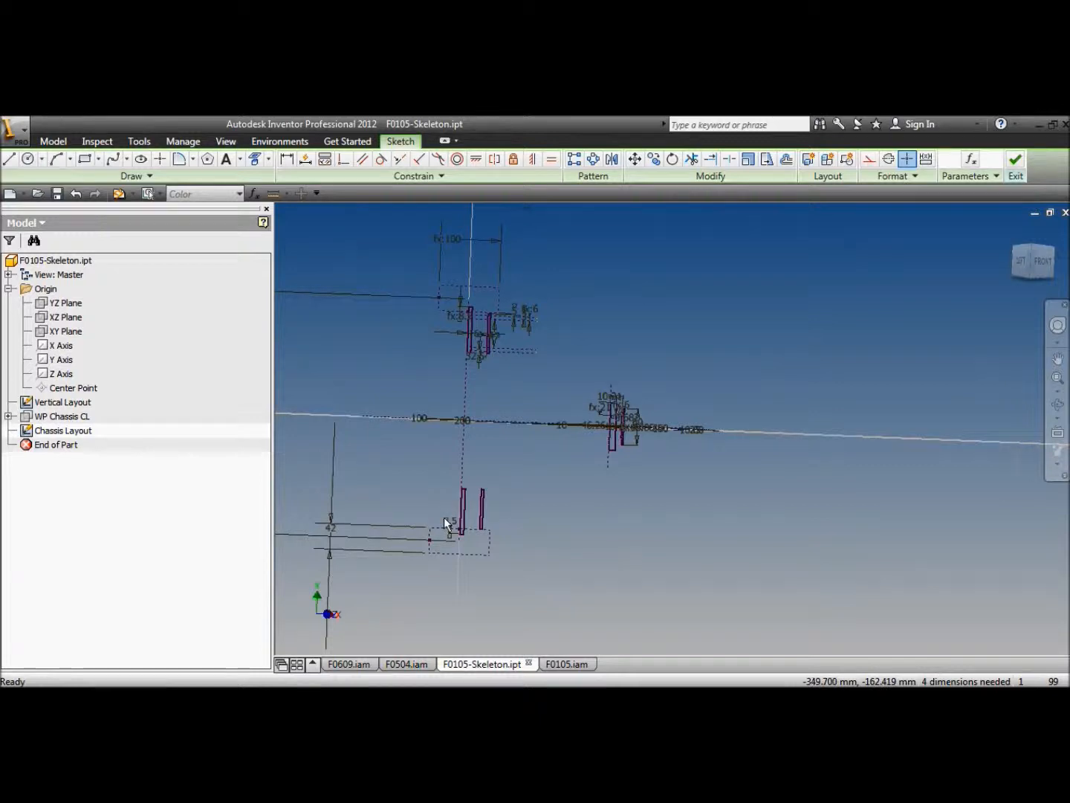
scroll(436, 523, up, 3)
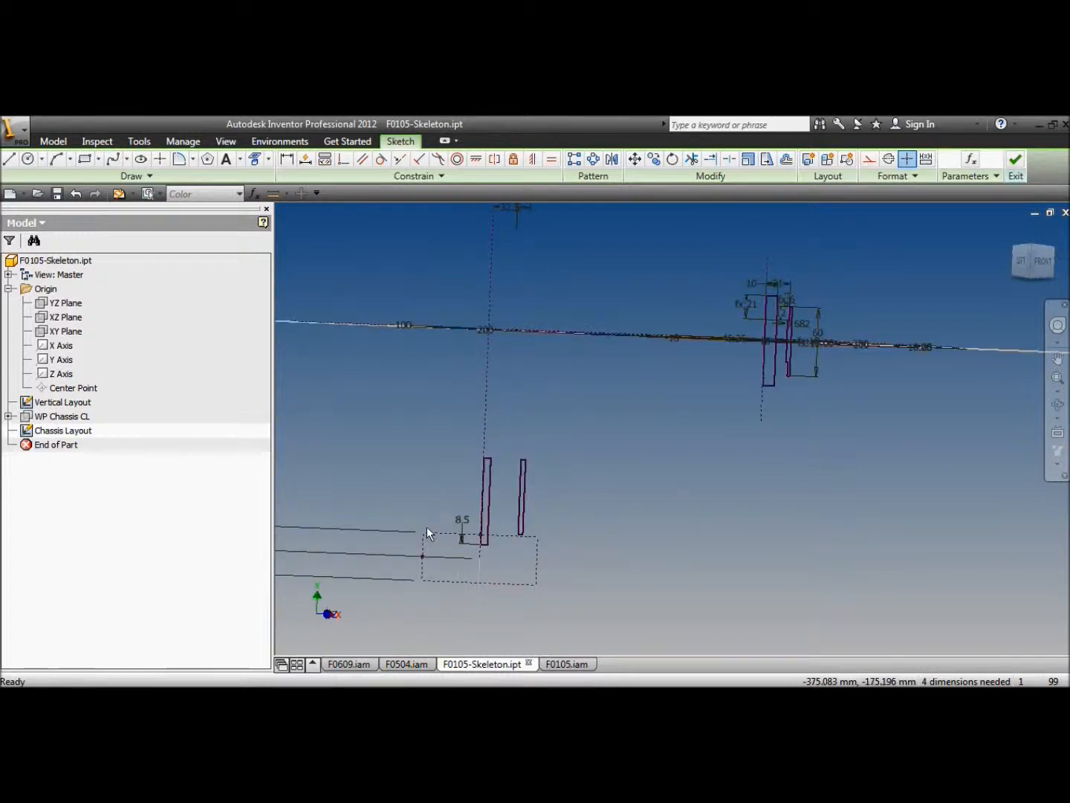
scroll(427, 526, down, 3)
middle_drag(445, 507, 519, 502)
drag(546, 471, 579, 461)
scroll(514, 413, up, 3)
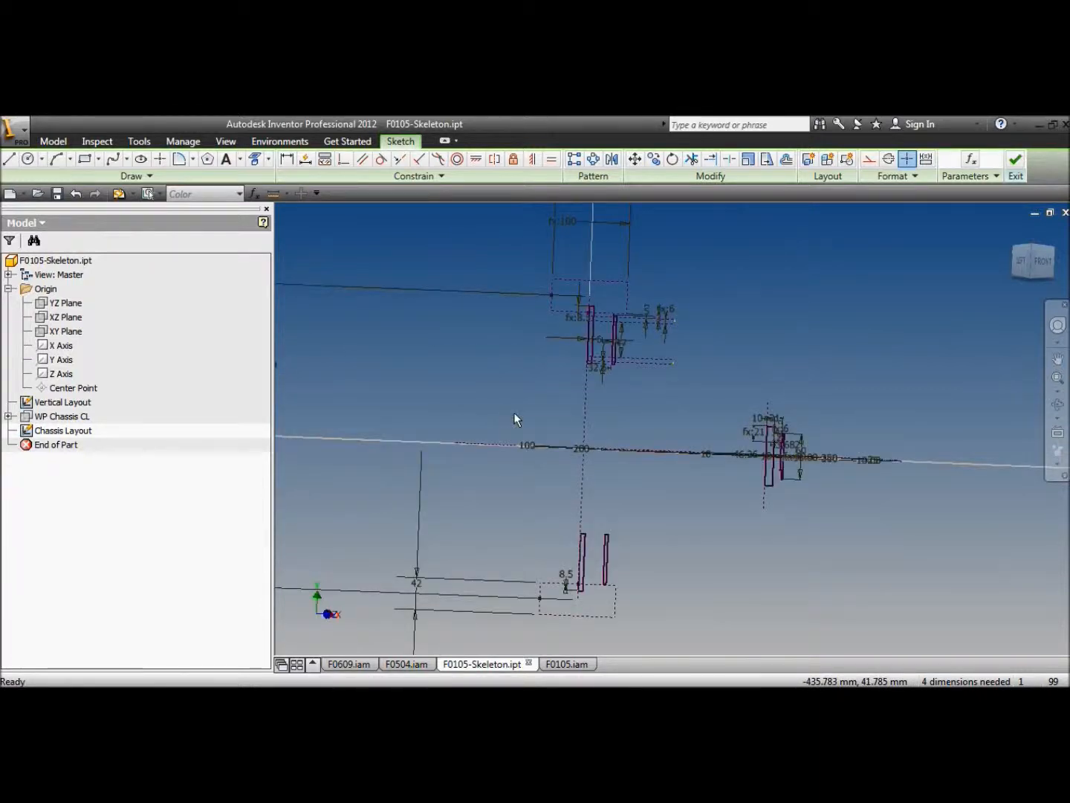
Step: Examine the lower ends of the two upper plates and the dashed strip crossing them from a closer angled view
click(1058, 404)
mouse_move(673, 512)
mouse_down()
mouse_move(674, 432)
mouse_move(743, 445)
mouse_move(846, 437)
mouse_move(850, 466)
mouse_move(914, 449)
mouse_move(884, 454)
mouse_move(966, 472)
mouse_move(706, 491)
mouse_up()
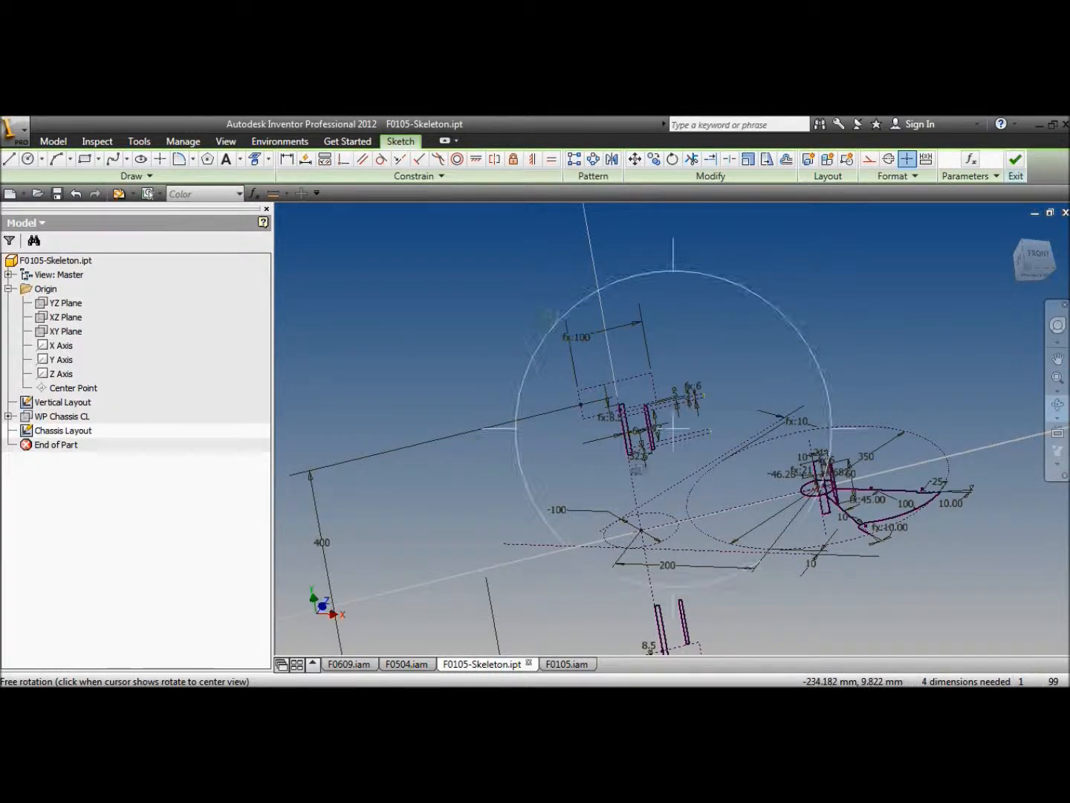
key(Escape)
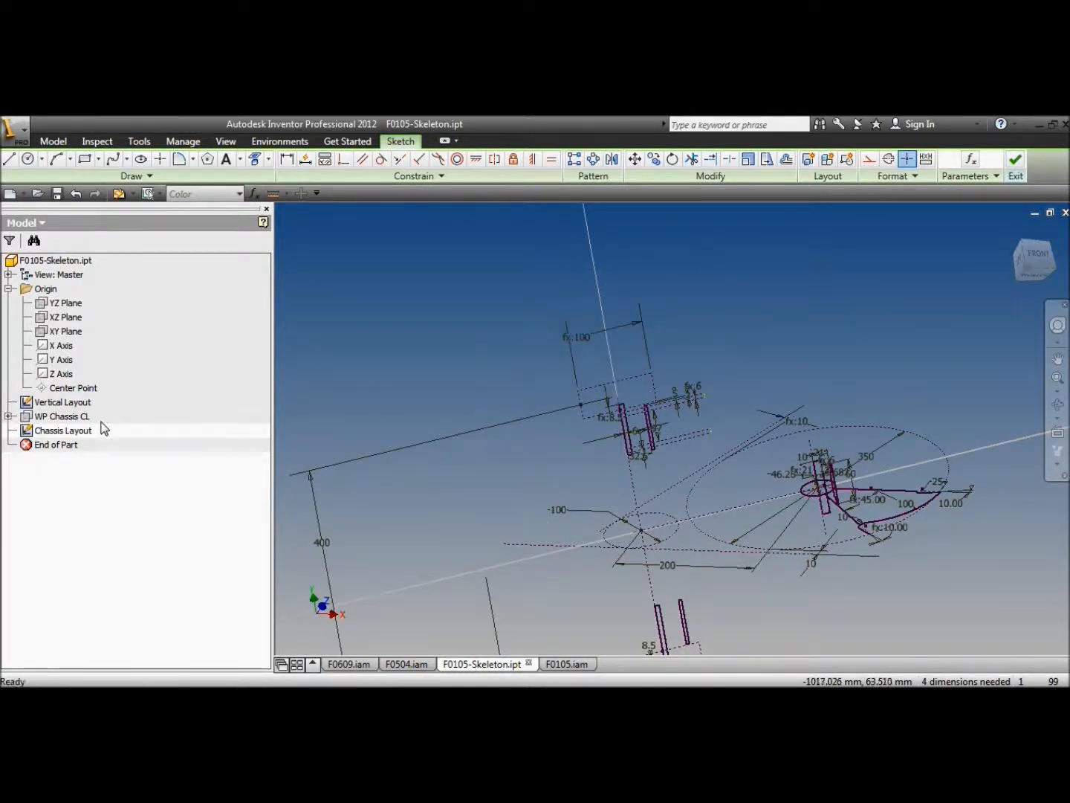
click(1058, 407)
drag(678, 420, 739, 490)
scroll(628, 360, down, 6)
right_click(663, 408)
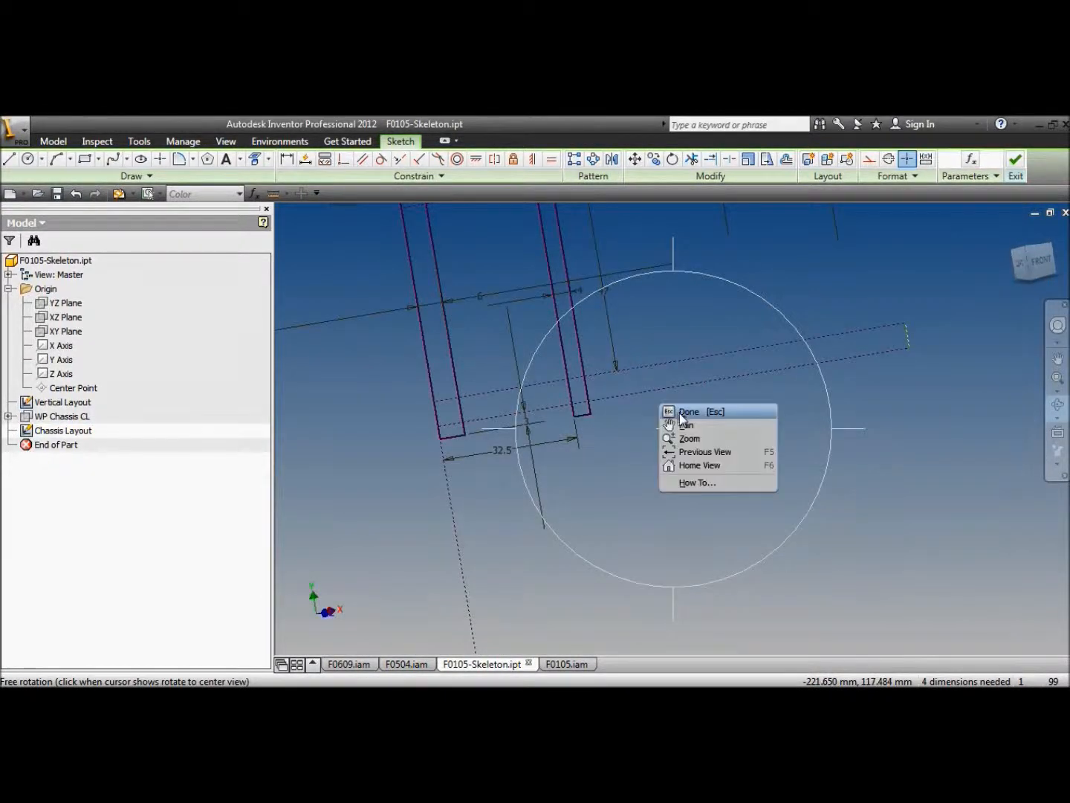
click(679, 411)
Step: Link an external file to the part's parameters to bring in the Turnigy_42_38 motor parameters
click(970, 170)
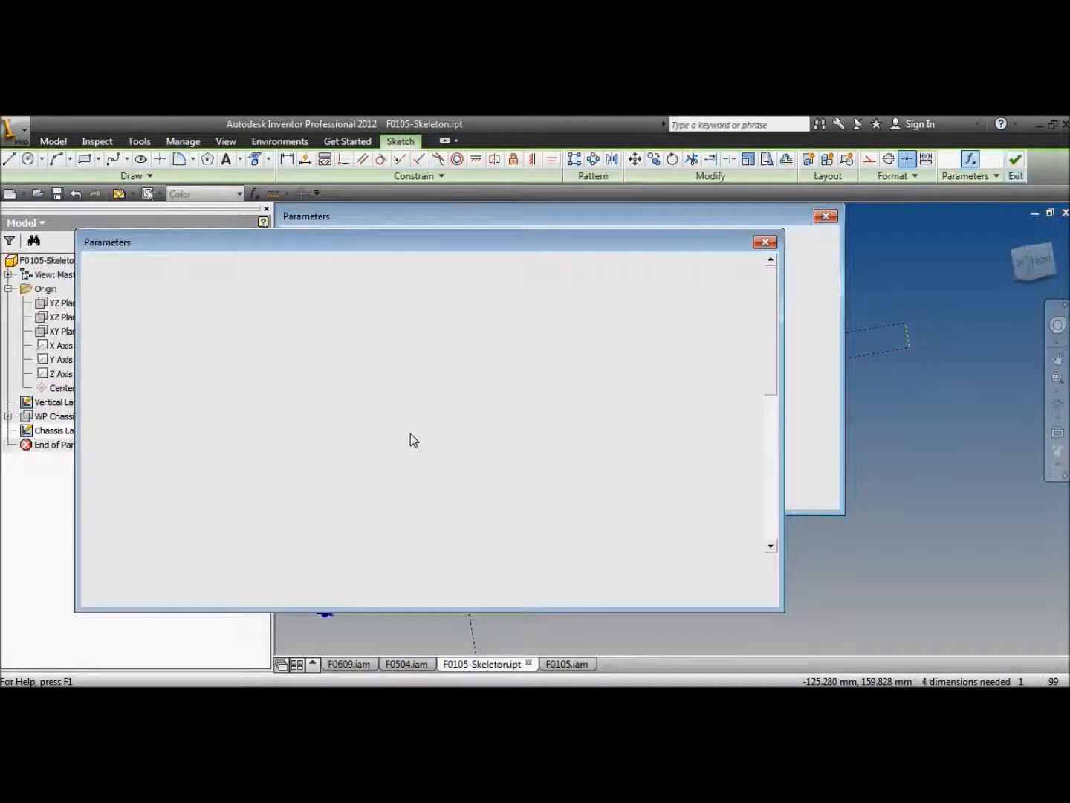
click(171, 591)
click(510, 318)
double_click(425, 374)
click(446, 500)
click(438, 520)
drag(584, 351, 584, 430)
double_click(335, 431)
drag(513, 274, 513, 413)
click(325, 289)
click(324, 387)
click(426, 488)
drag(771, 335, 771, 484)
click(731, 594)
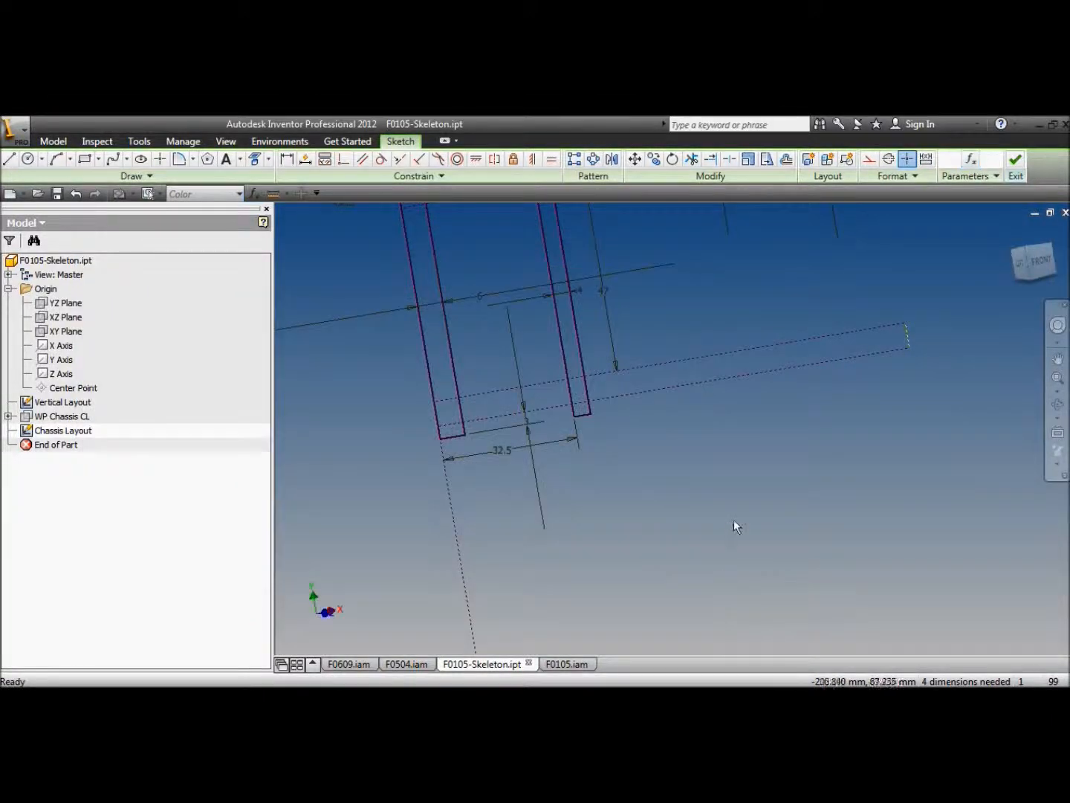
Step: Sketch a construction rectangle about 37 mm wide and 40 mm long on the lower line of the dashed strip, beside the upper plates
click(868, 157)
click(84, 158)
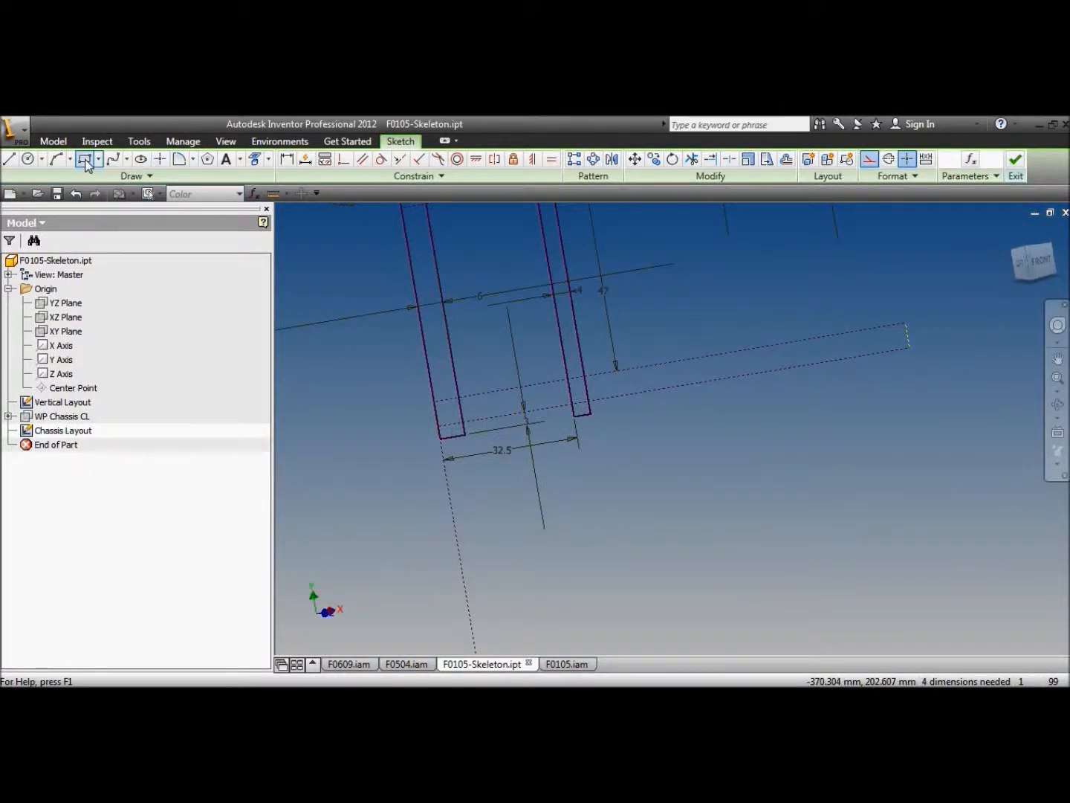
click(657, 389)
click(836, 527)
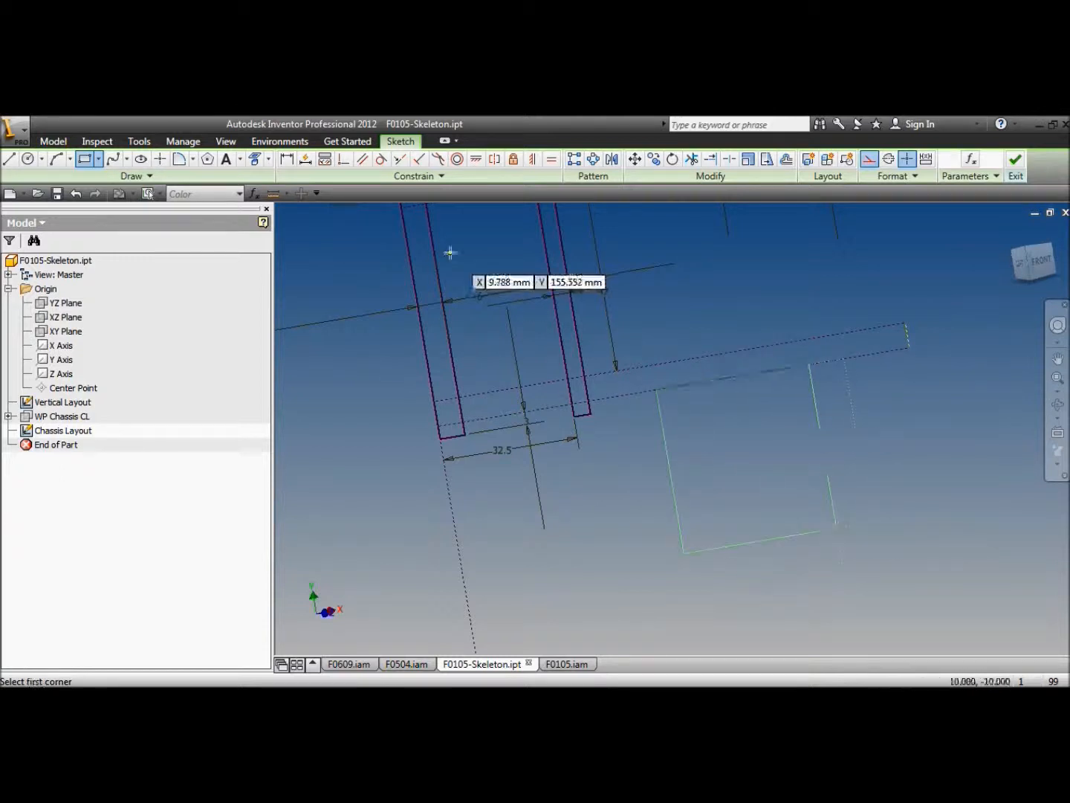
Step: Draw a construction centreline through the motor rectangle from the midpoint of its lower edge to its upper edge
click(13, 160)
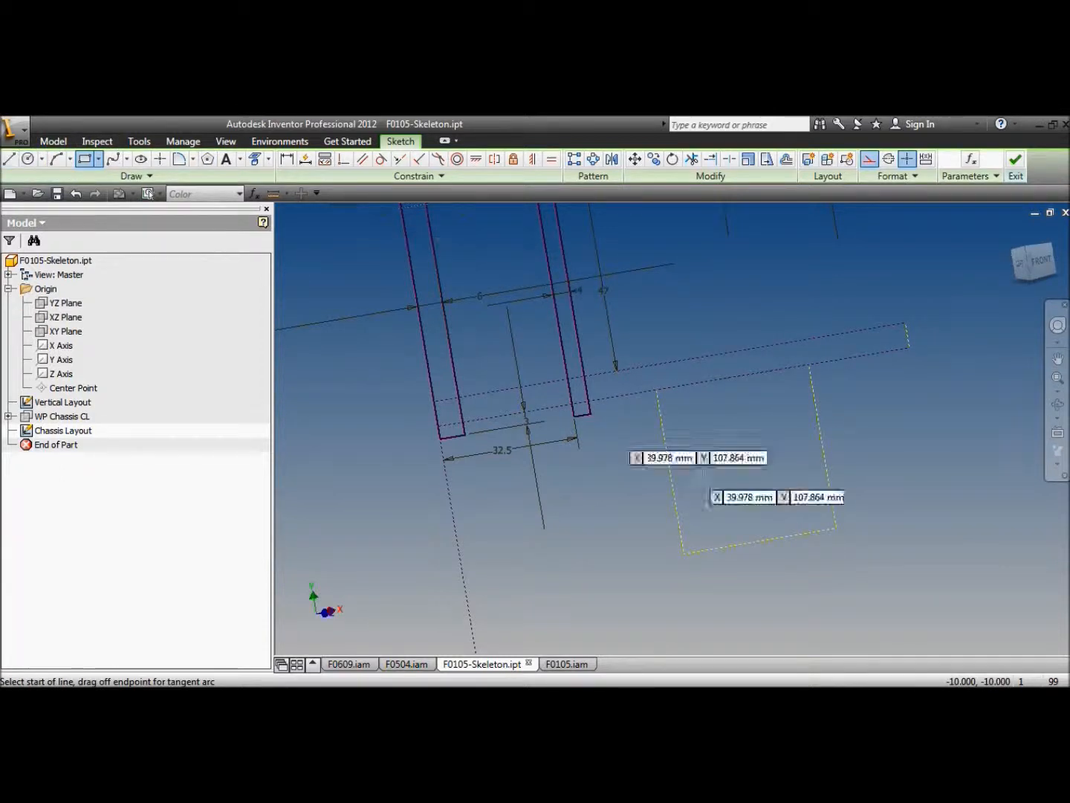
click(761, 541)
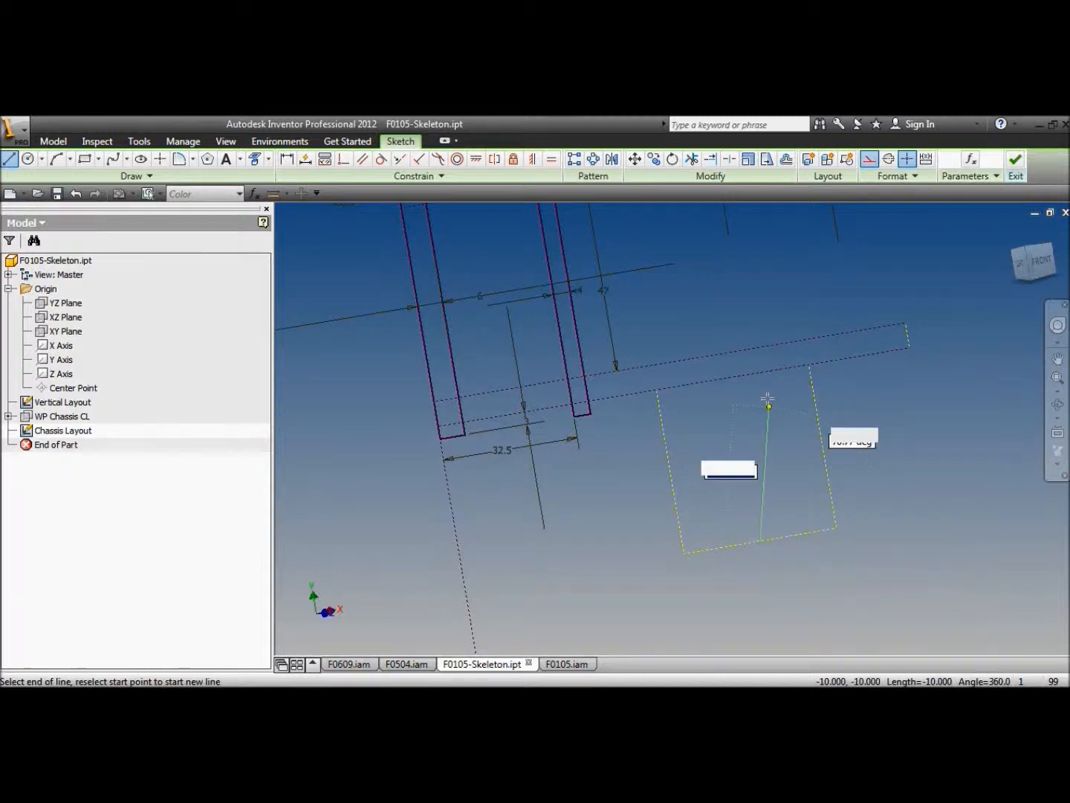
double_click(734, 378)
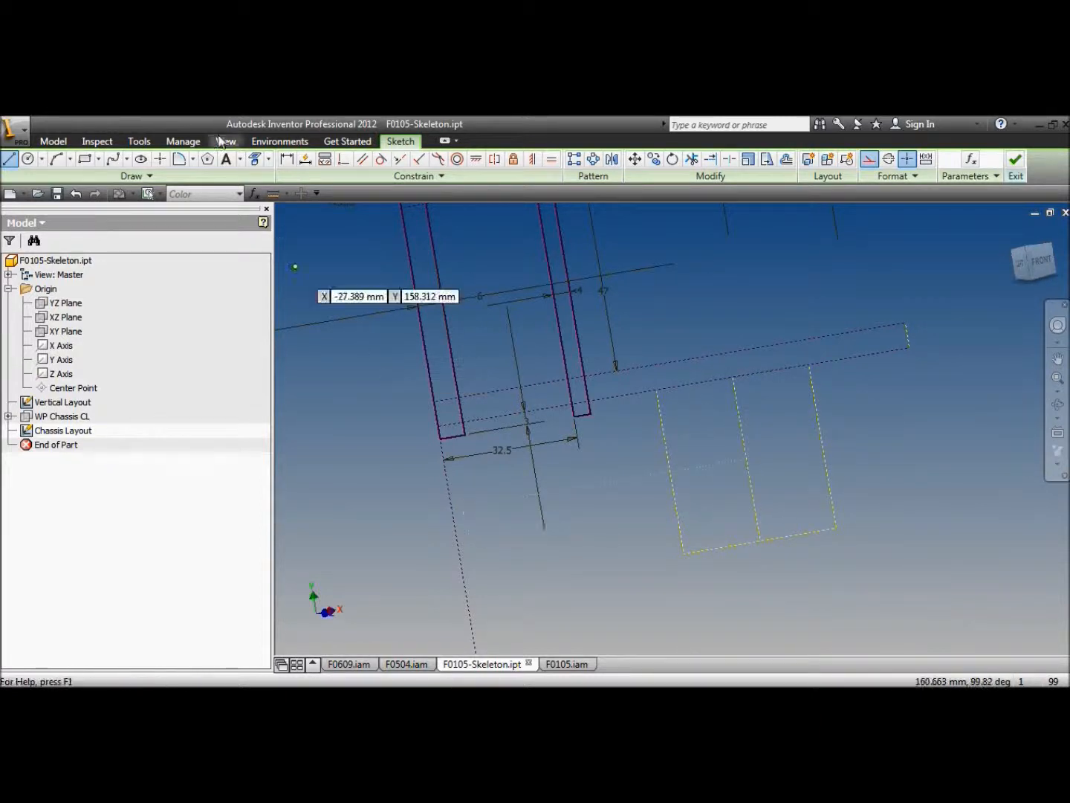
Step: Dimension the motor rectangle's length and link it to the Turnigy_42_38_Motor_Length parameter
click(287, 159)
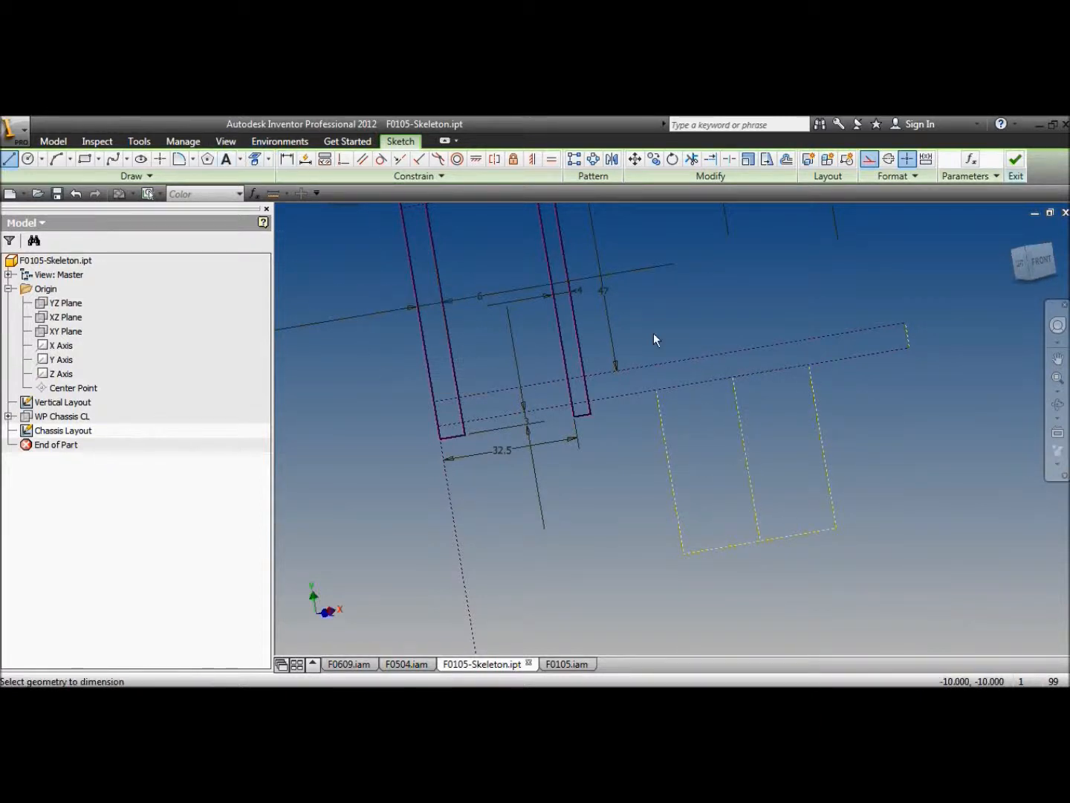
click(817, 406)
click(857, 404)
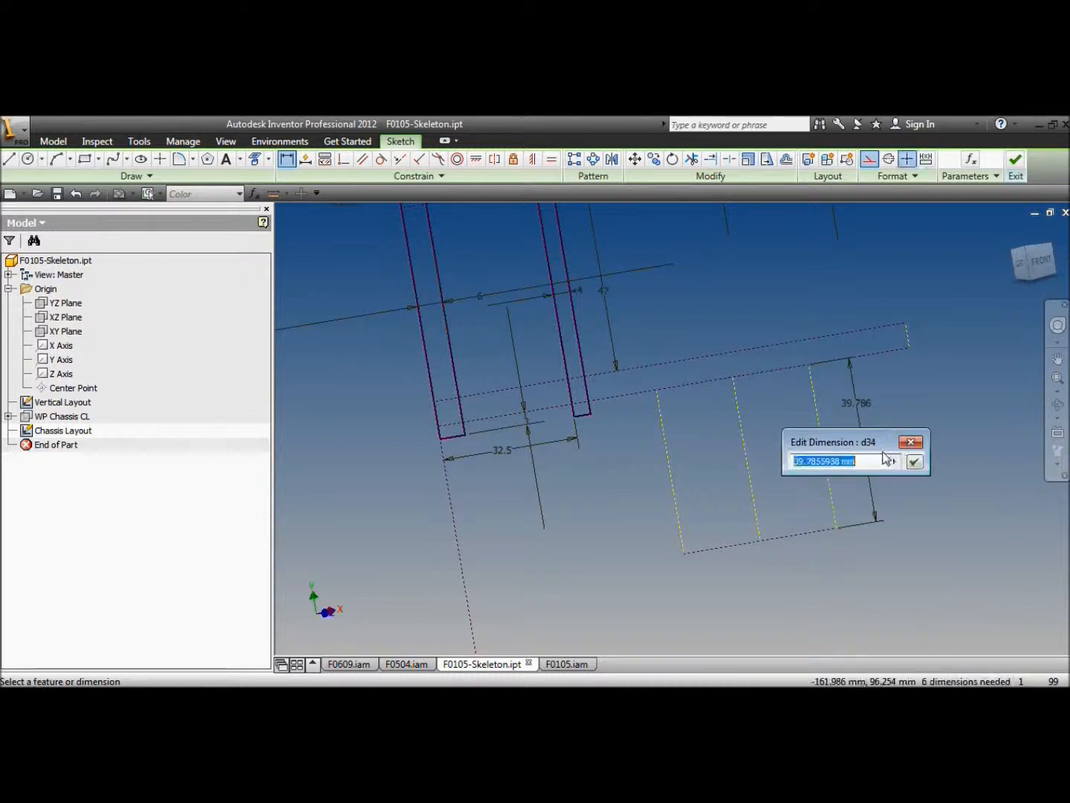
click(894, 462)
click(938, 513)
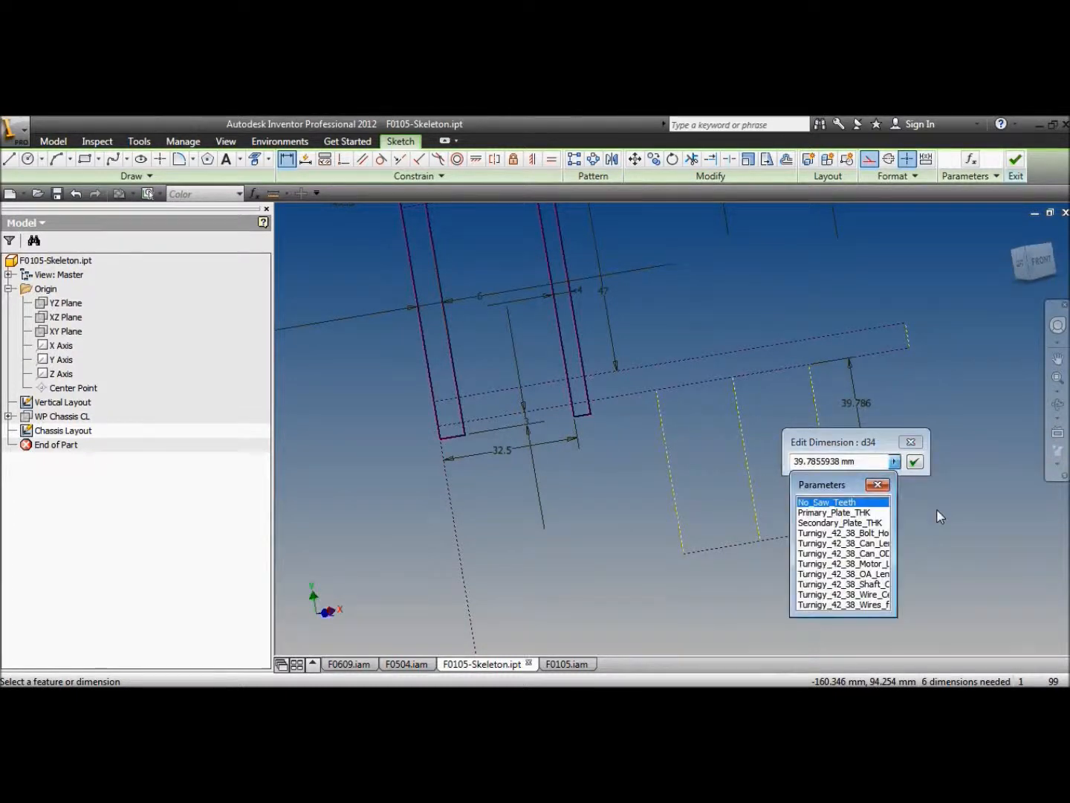
drag(897, 538, 981, 537)
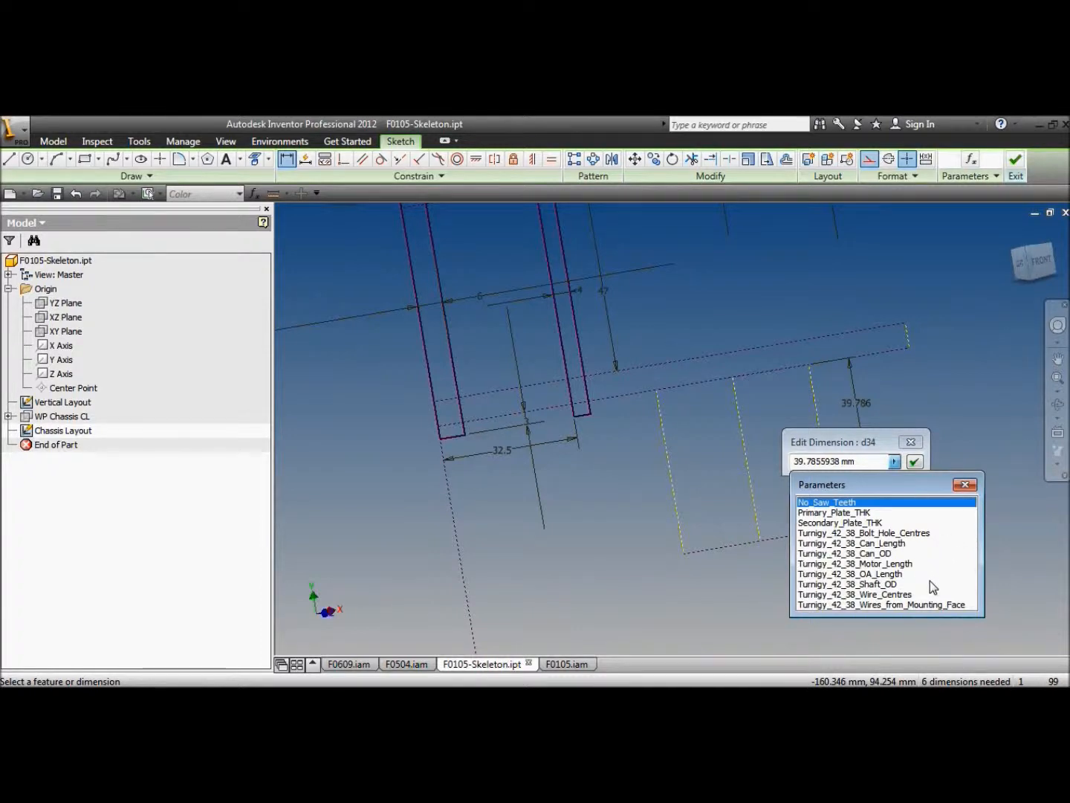
click(903, 564)
click(914, 462)
Step: Dimension the motor rectangle's width and link it to the Turnigy_42_38_Can_OD parameter
click(800, 520)
click(804, 556)
click(842, 619)
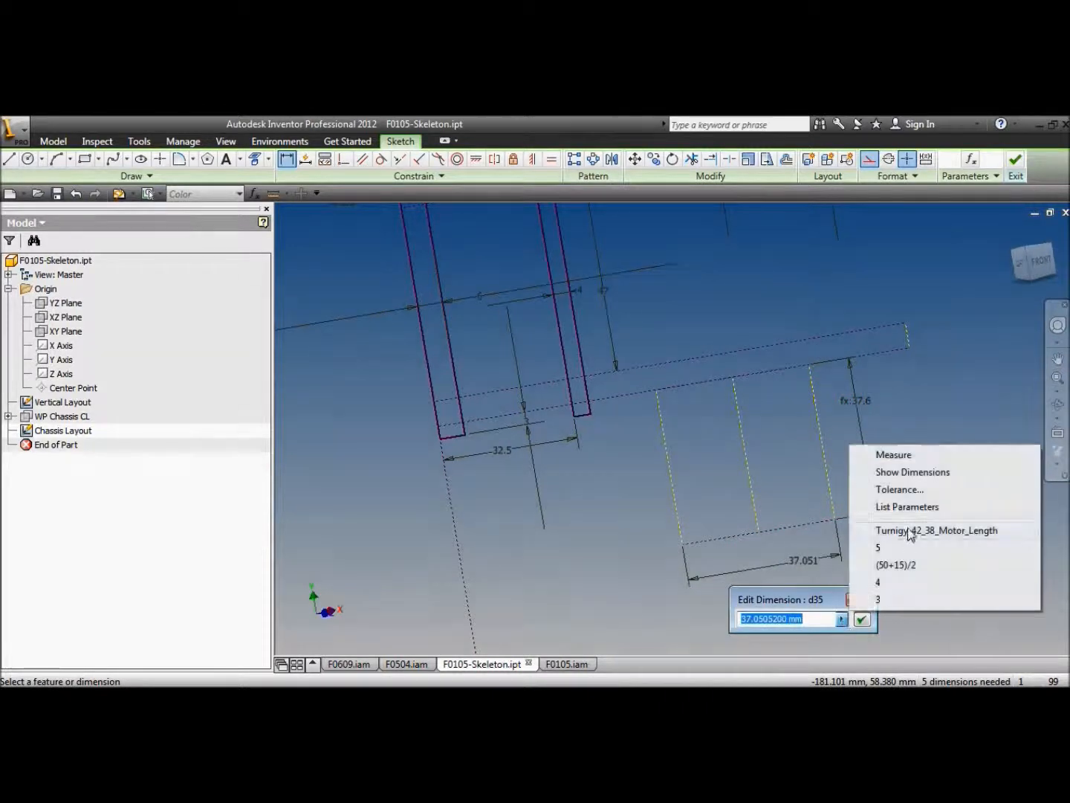
click(917, 506)
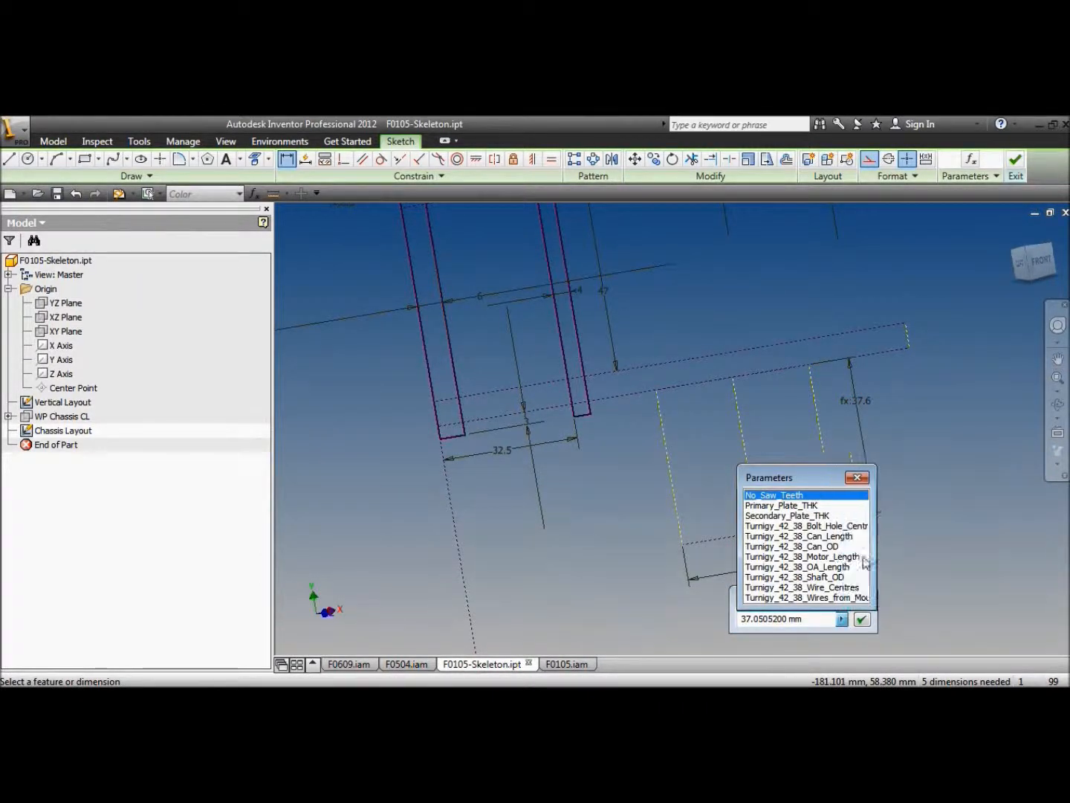
click(817, 546)
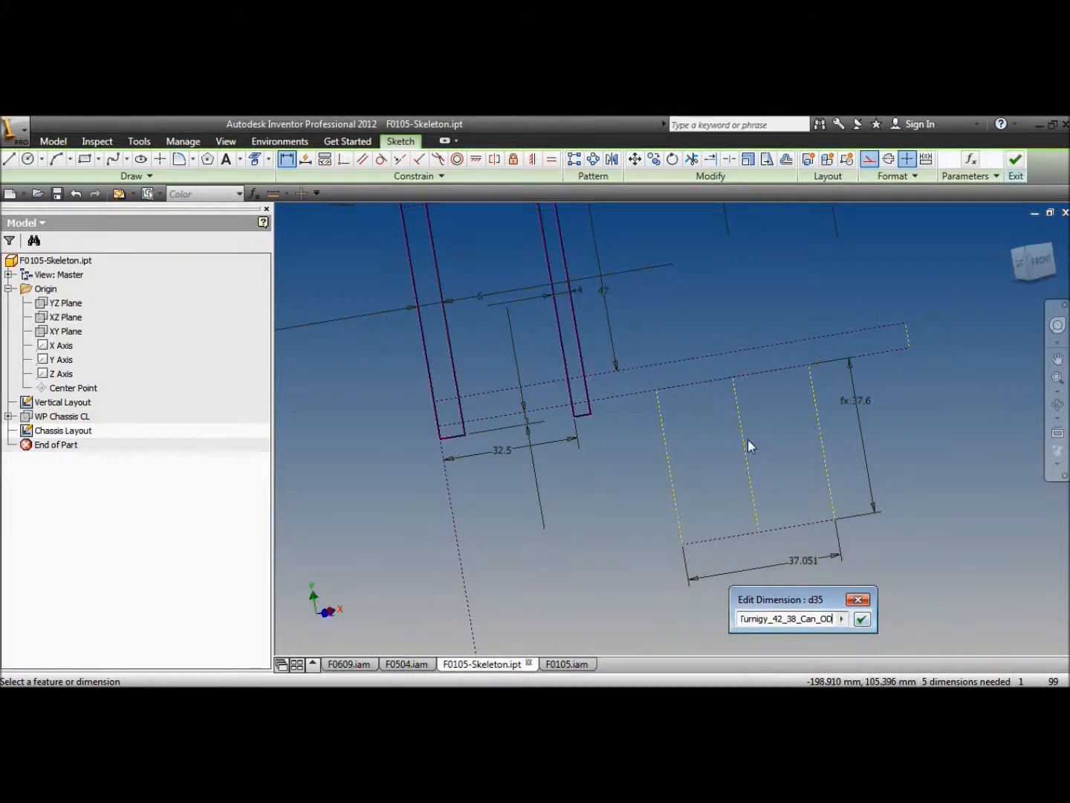
click(862, 619)
Step: Dimension the distance from the motor rectangle's centreline to the far long edge of the neighbouring narrow plate
click(740, 403)
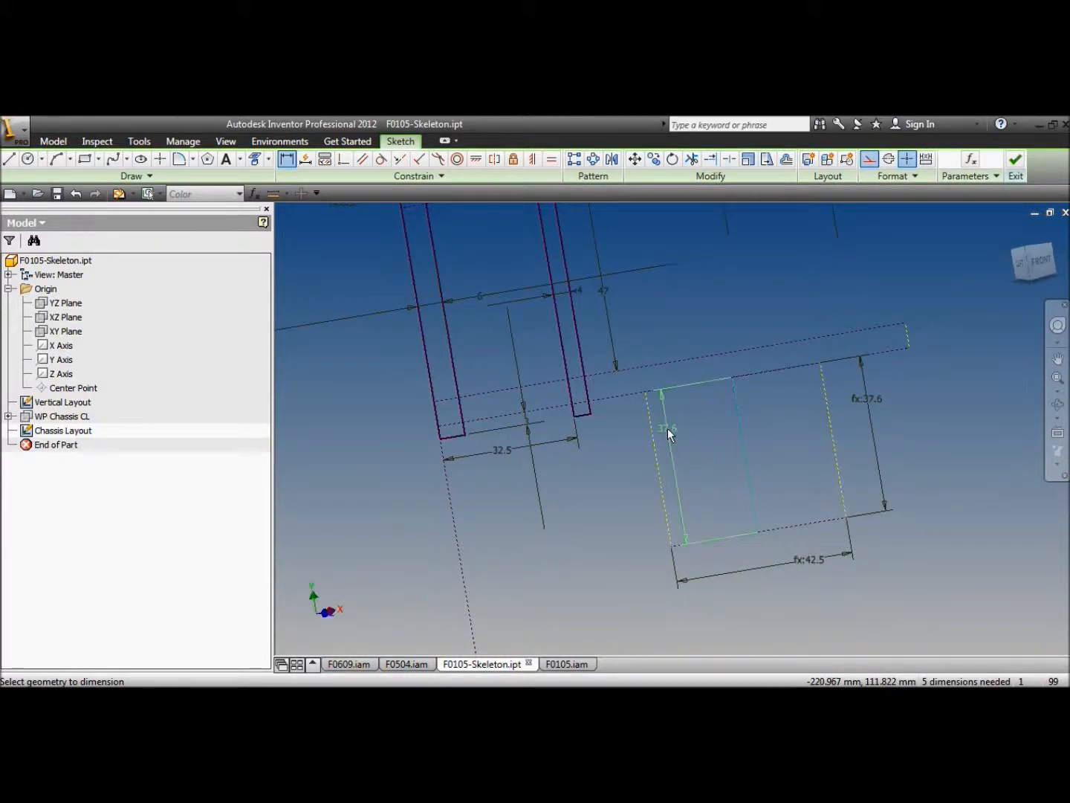
click(566, 353)
click(631, 336)
click(689, 383)
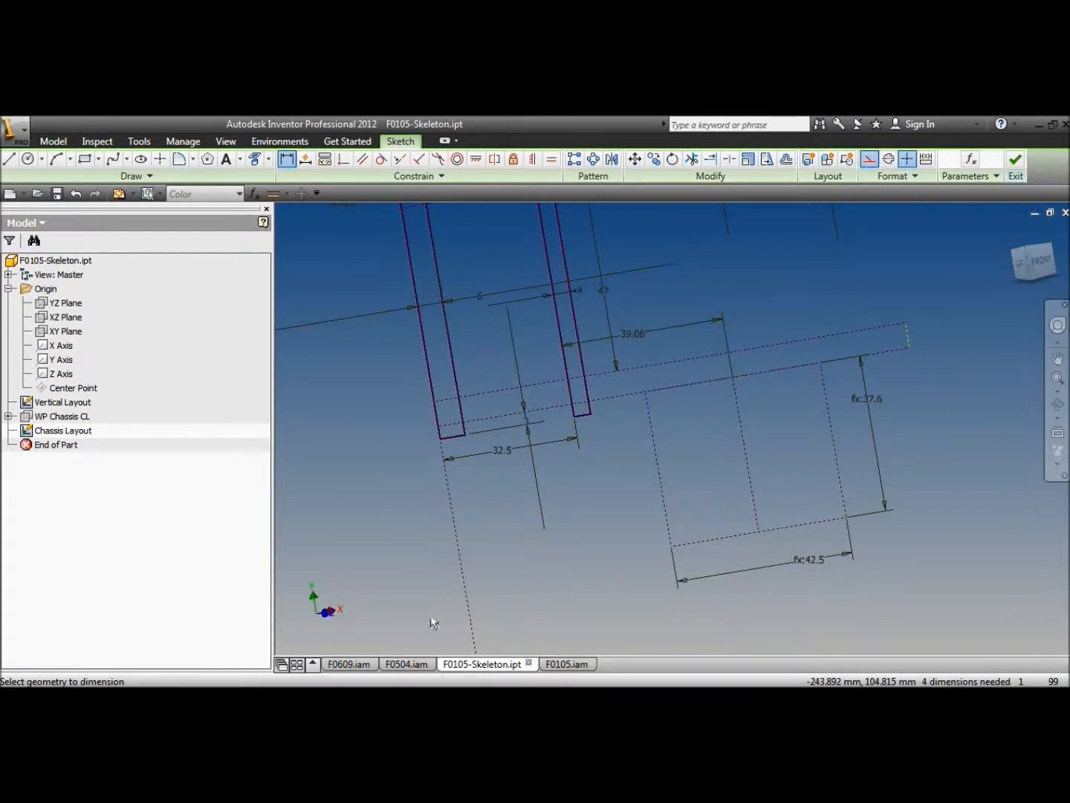
Step: Check the spur gear pair's tooth counts and module in F0504.iam without changing them, and return to F0105-Skeleton.ipt
click(407, 664)
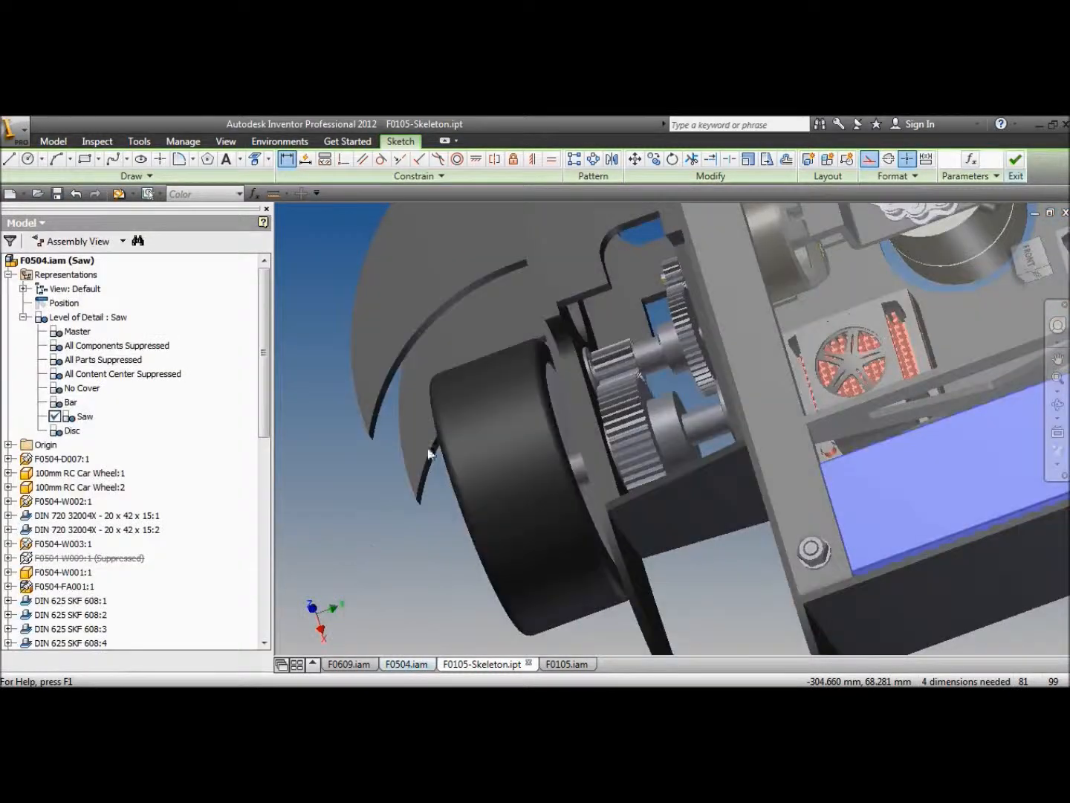
right_click(684, 331)
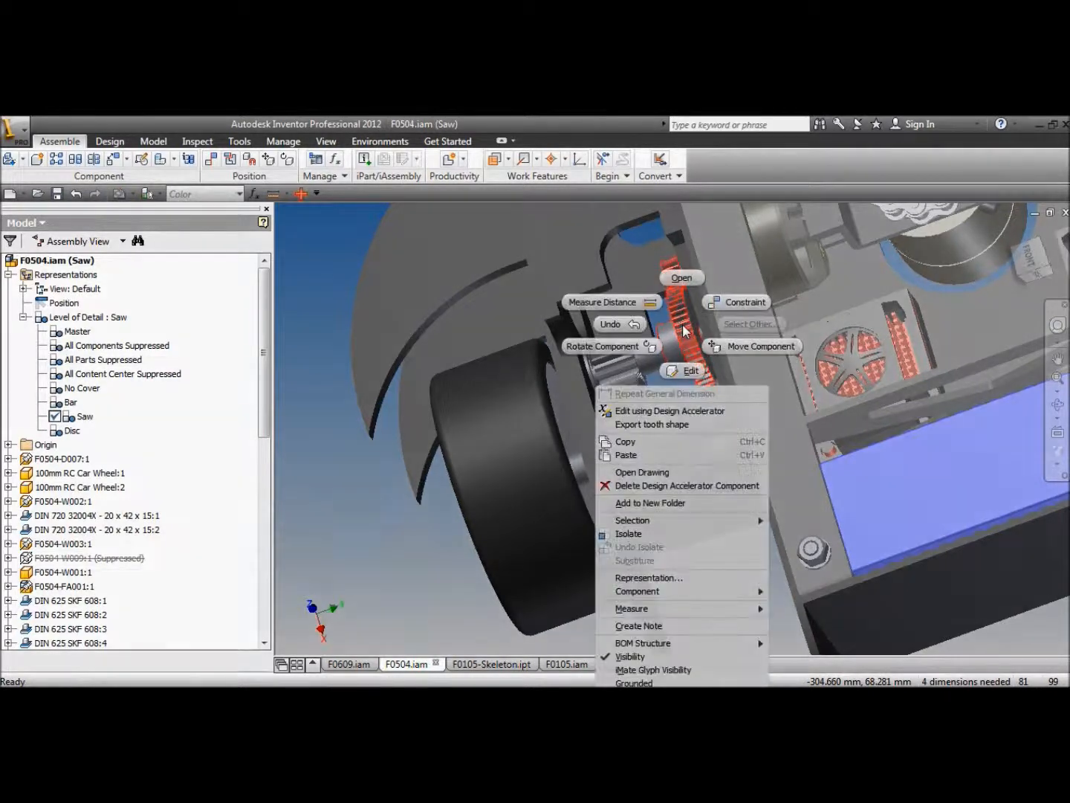
click(678, 413)
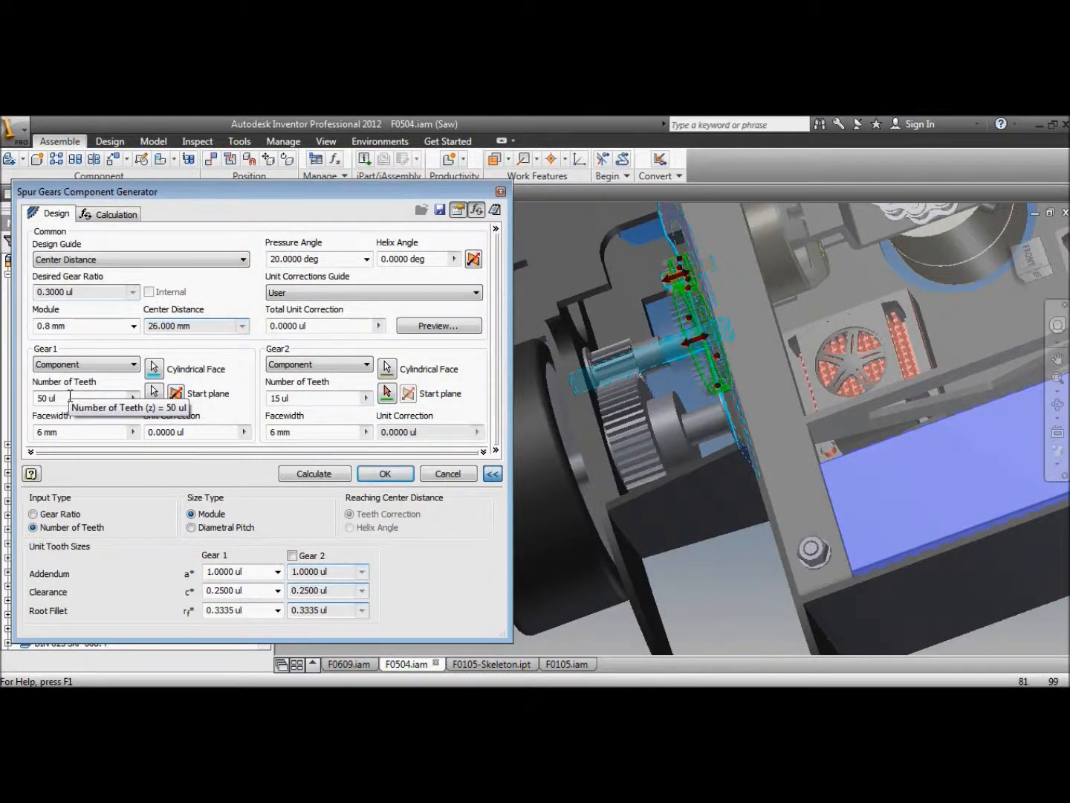
click(447, 474)
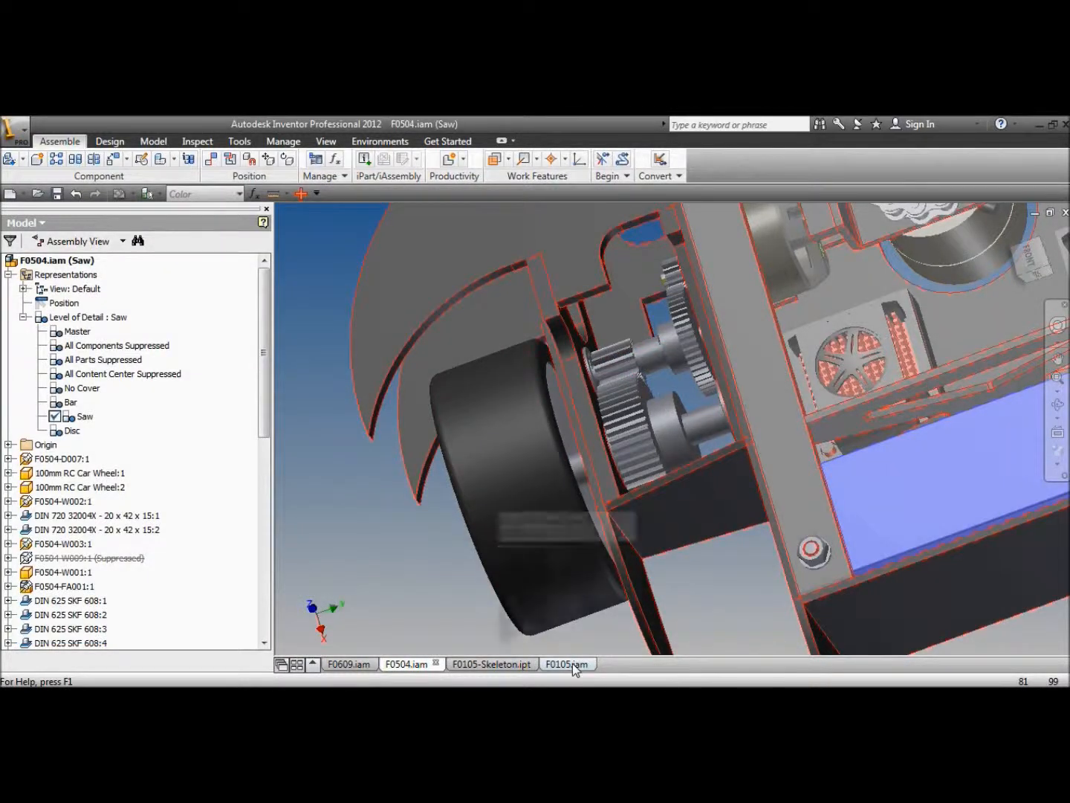
click(474, 662)
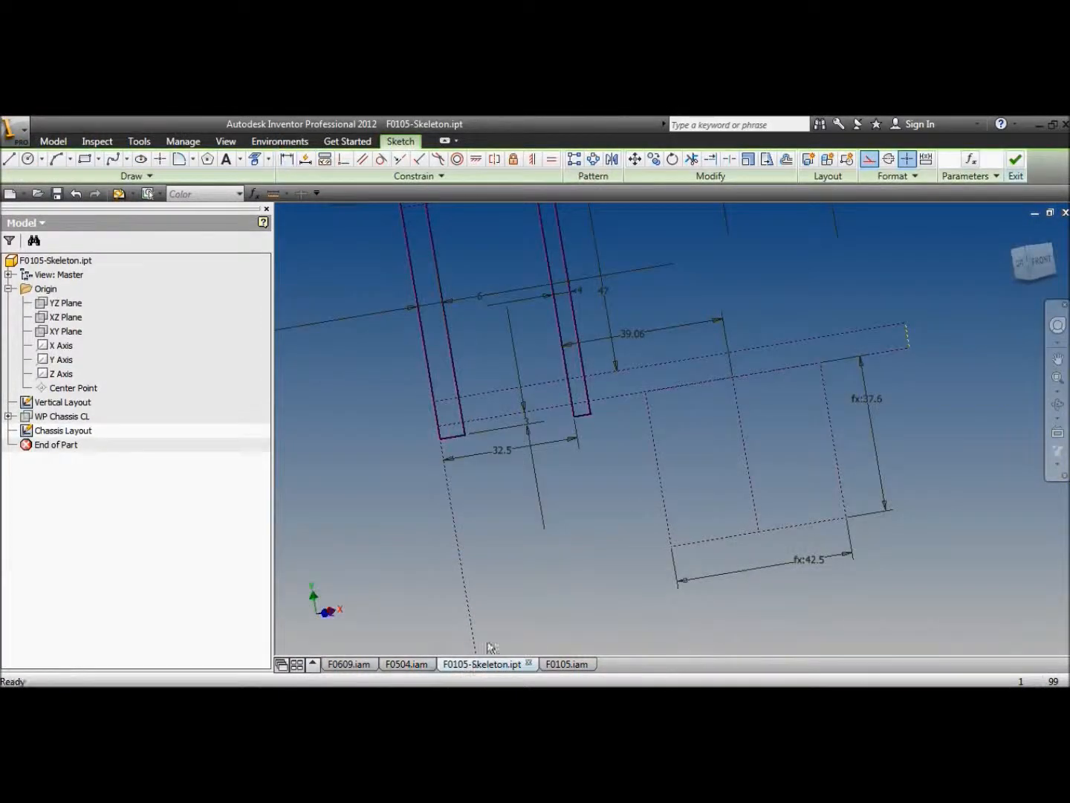
Step: Set the distance between the motor centreline and the narrow plate to ((50+15)/2)*0.8
double_click(632, 338)
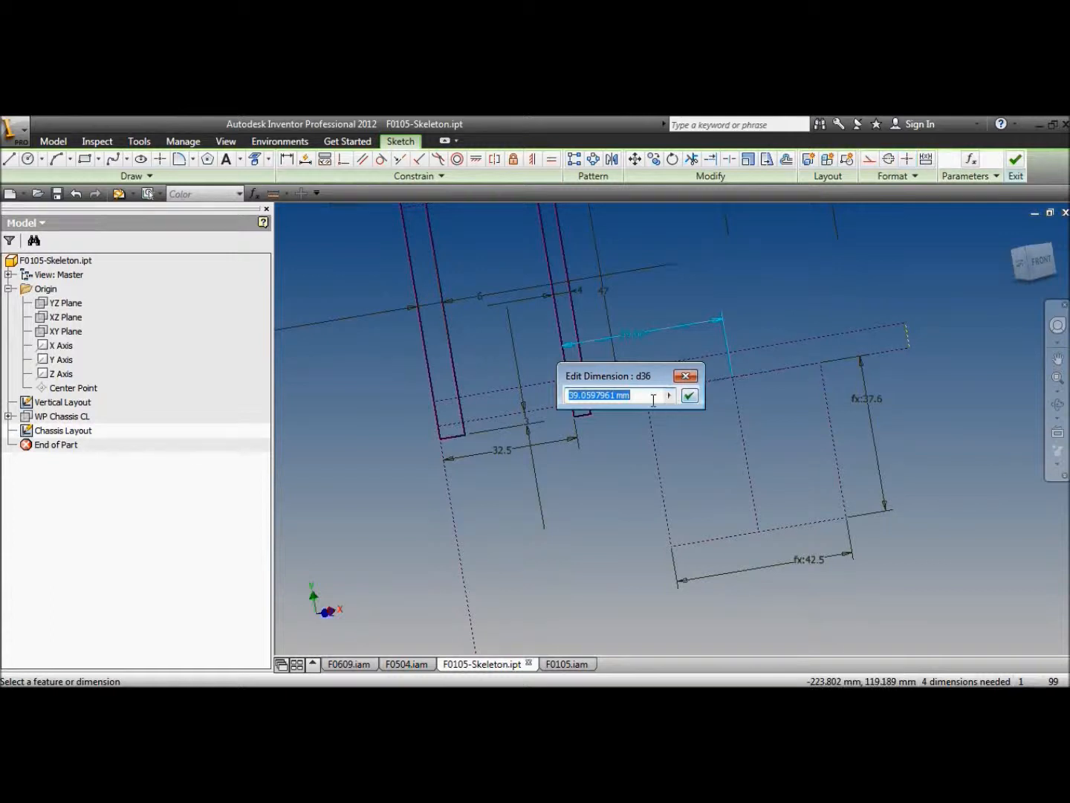
text((50+1)
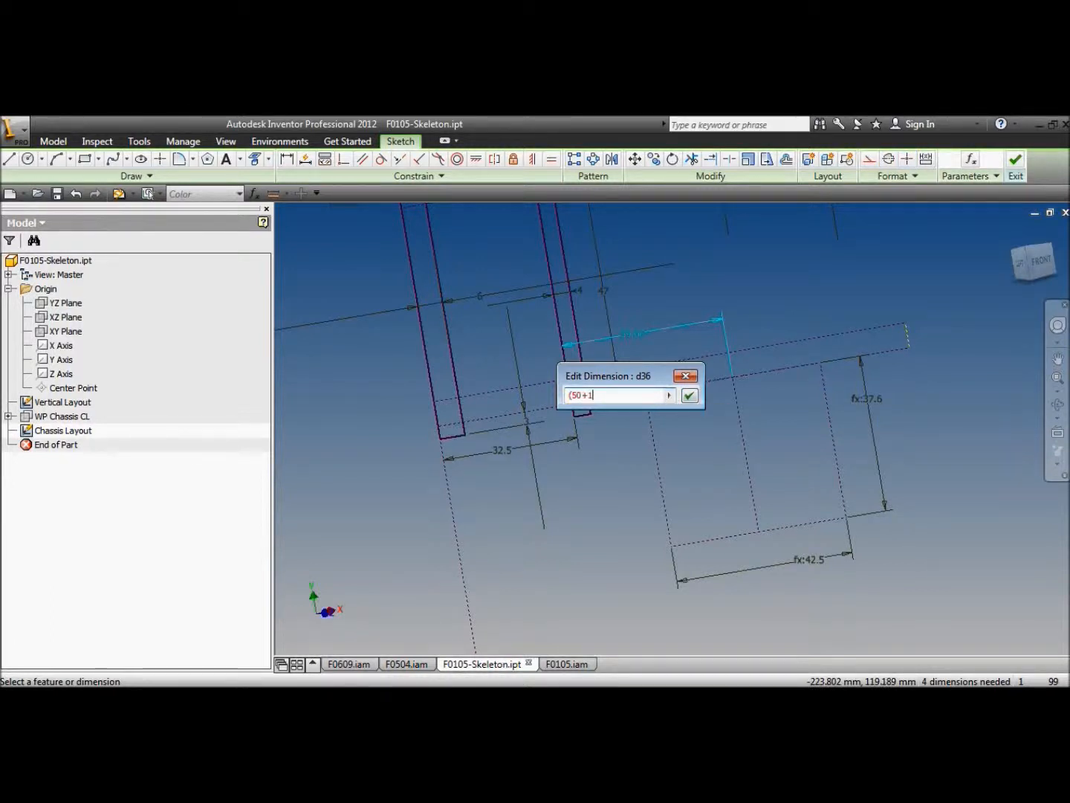
text(5))
text(/2)
text())
text(()
text(*)
text(0.8)
click(689, 396)
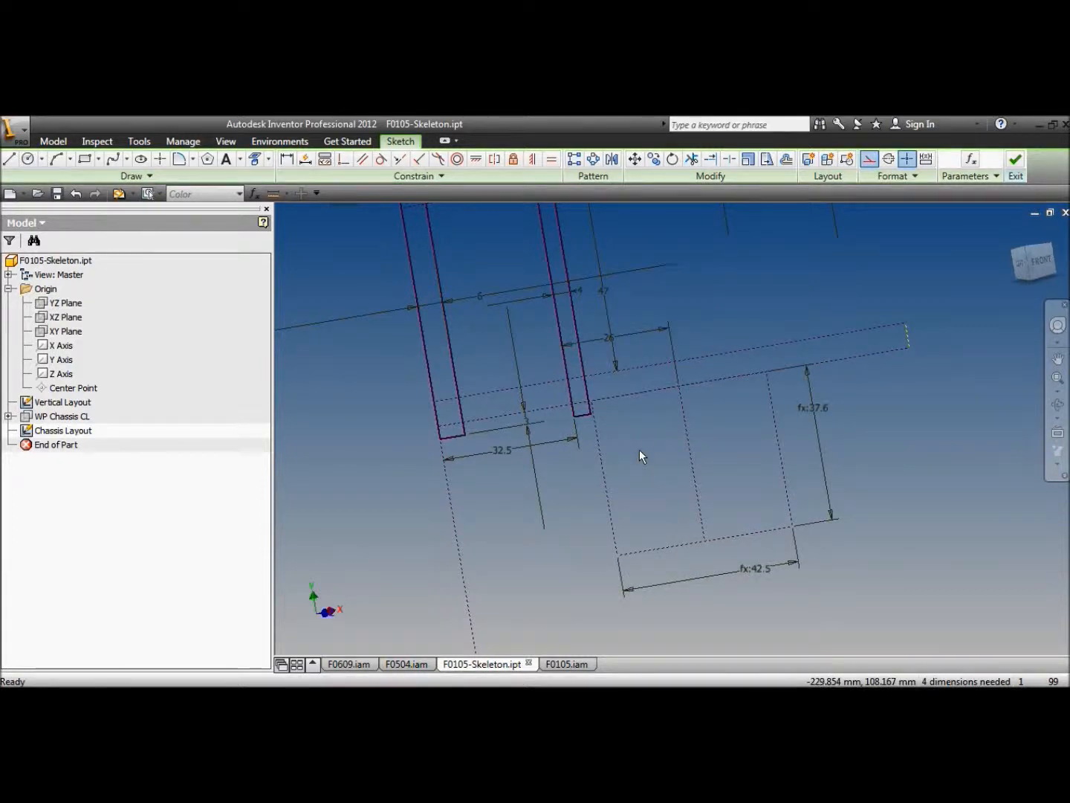
Step: Draw two horizontal construction lines from the outer upper and lower corners of the saw-end plate to the dashed line through the wheel-side plates
scroll(678, 437, up, 3)
scroll(677, 436, up, 4)
middle_drag(640, 506, 643, 414)
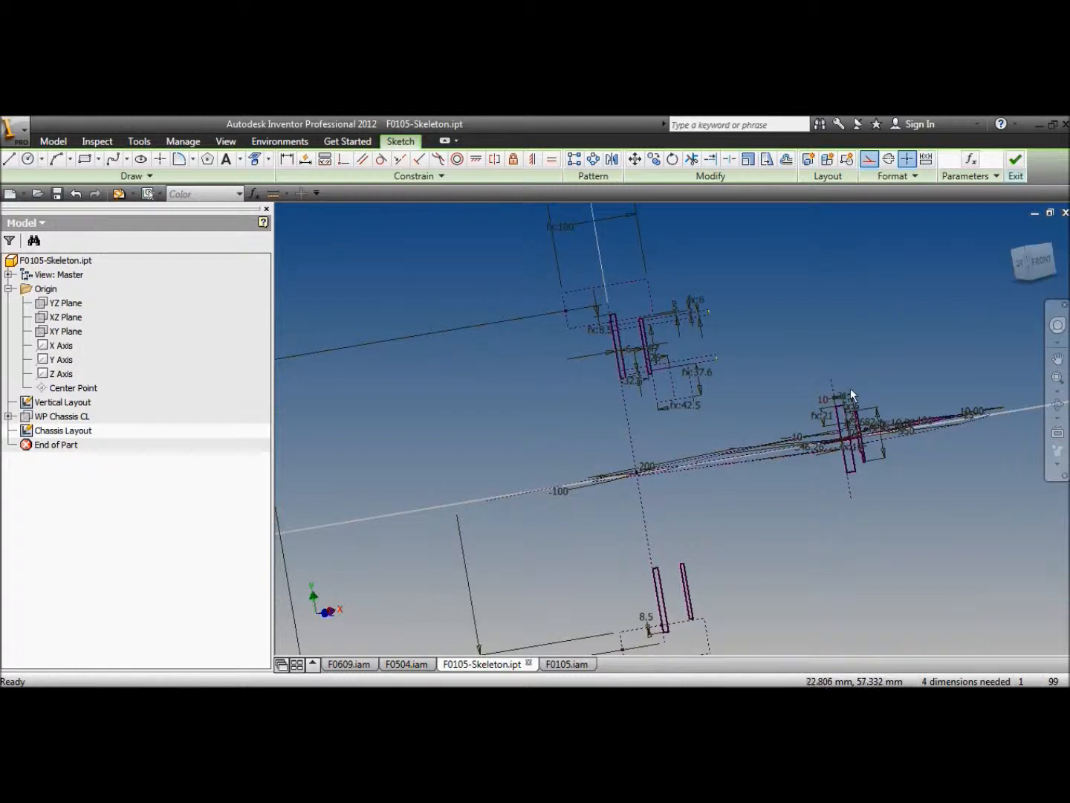
click(10, 159)
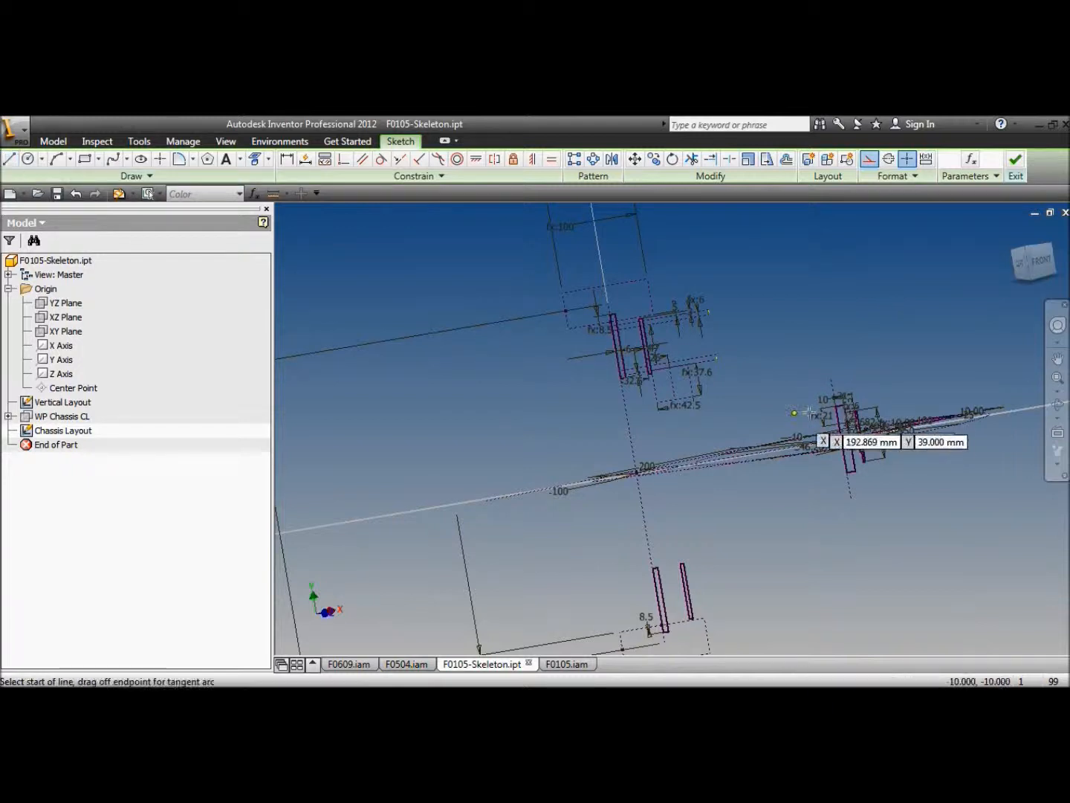
scroll(839, 424, down, 3)
click(821, 397)
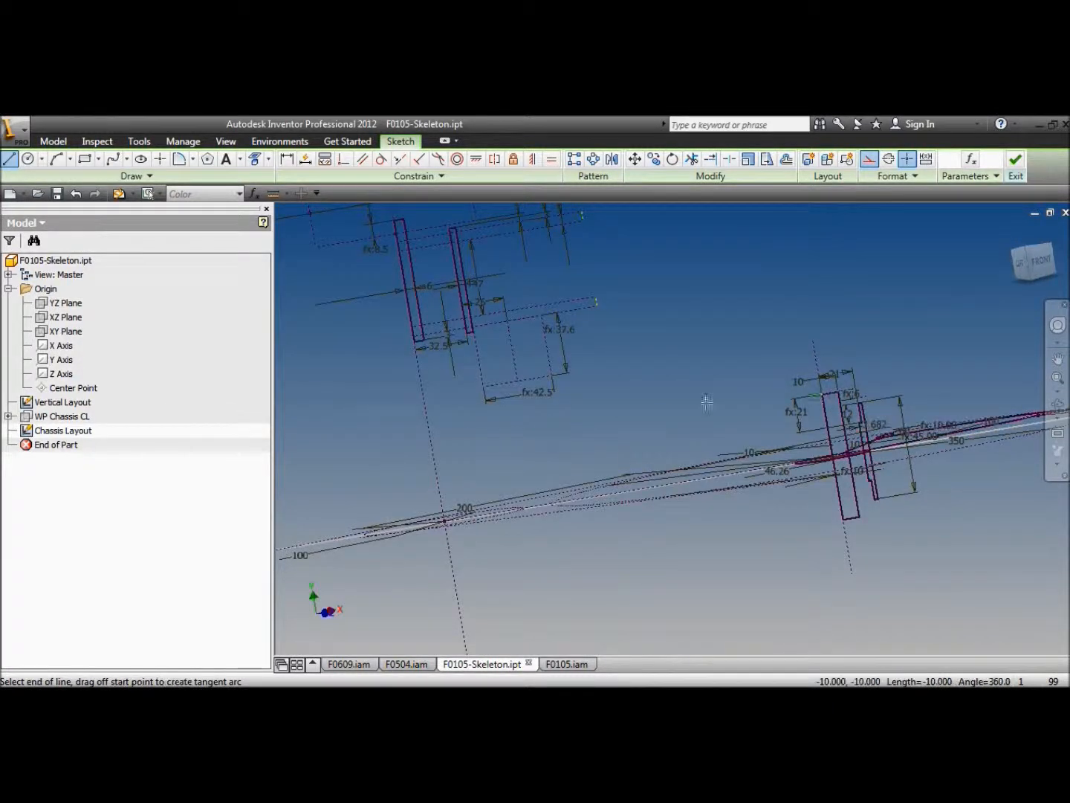
click(434, 459)
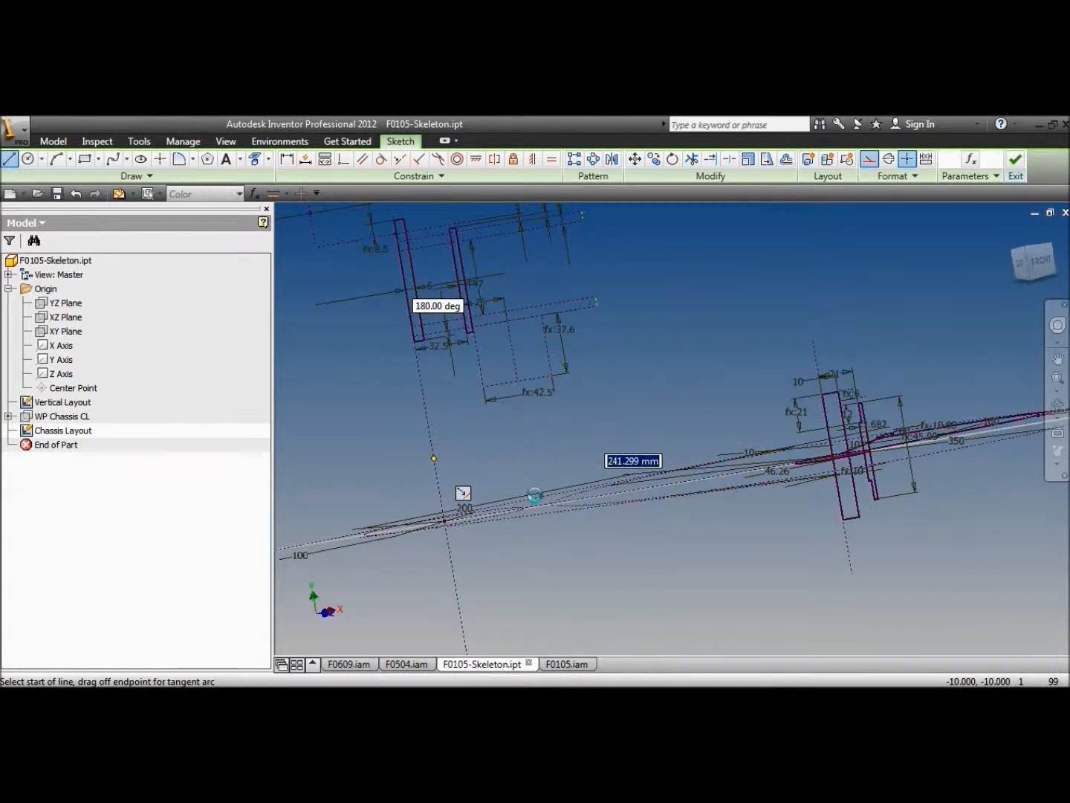
click(841, 518)
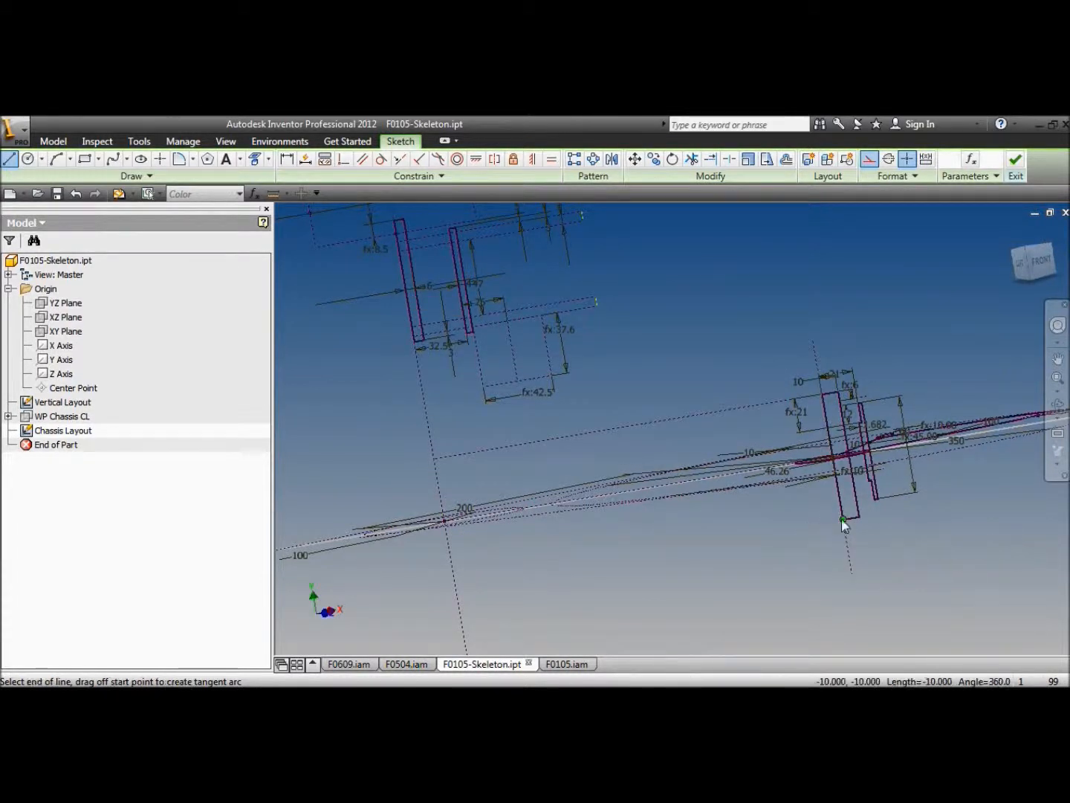
click(456, 584)
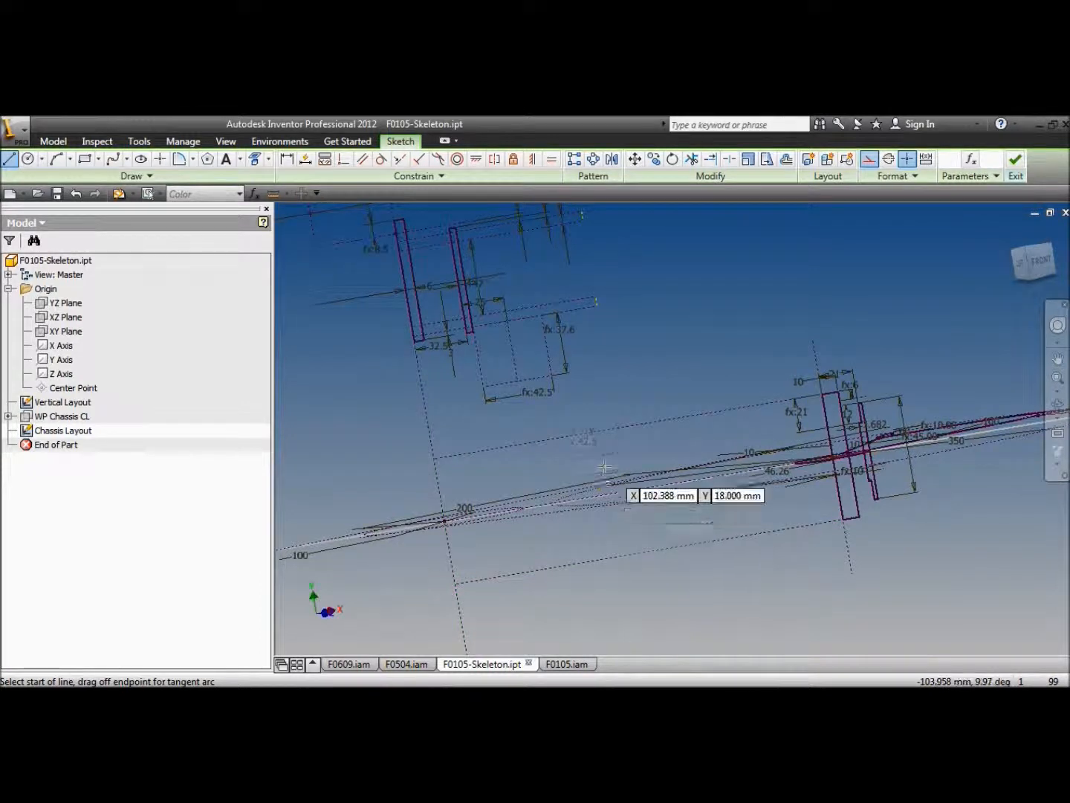
scroll(617, 476, down, 3)
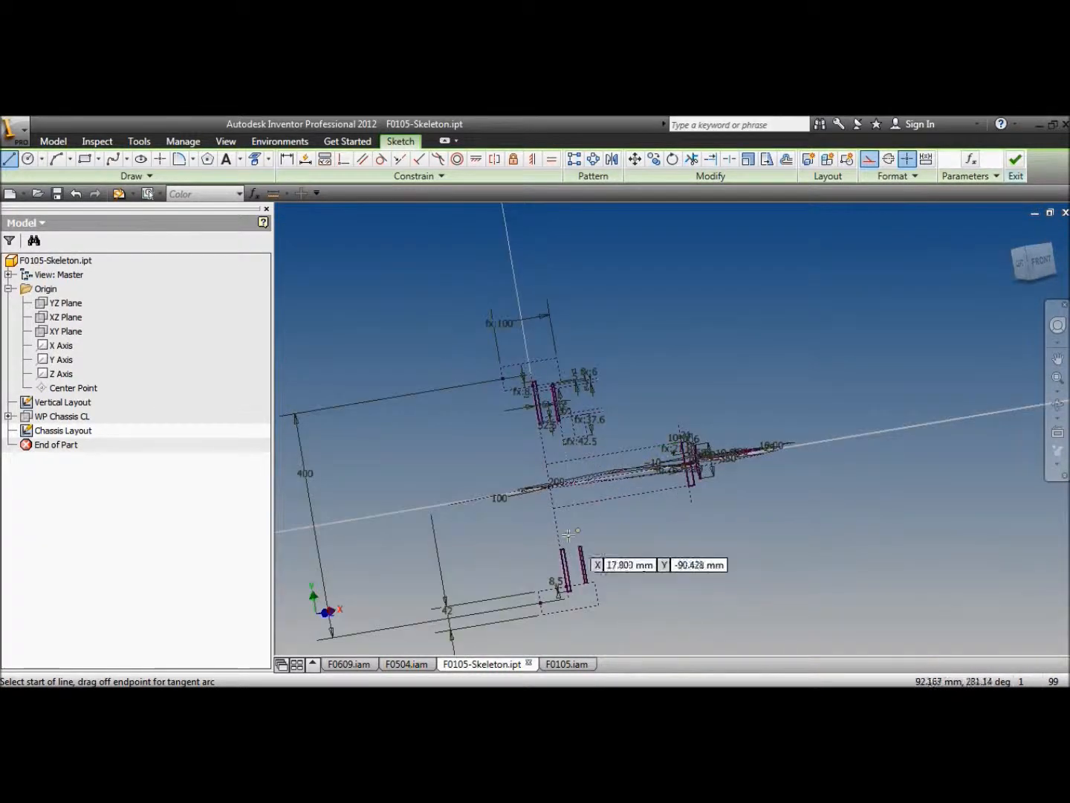
scroll(529, 537, up, 2)
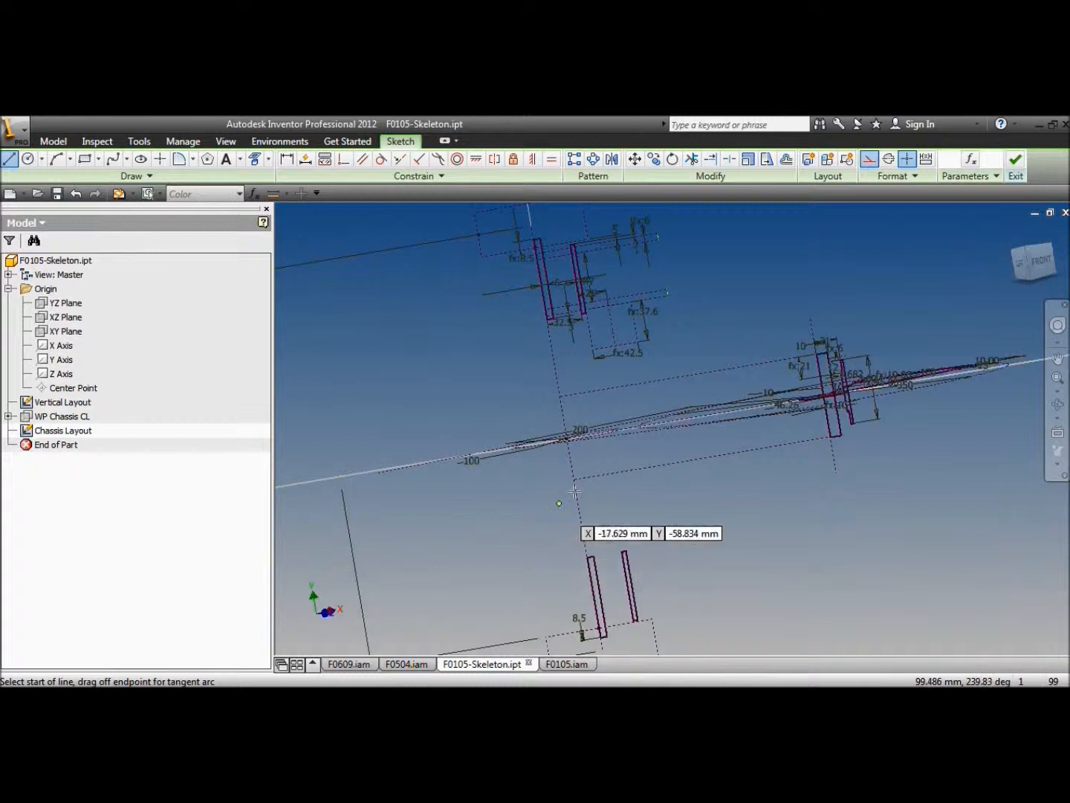
click(1057, 404)
drag(671, 436, 673, 414)
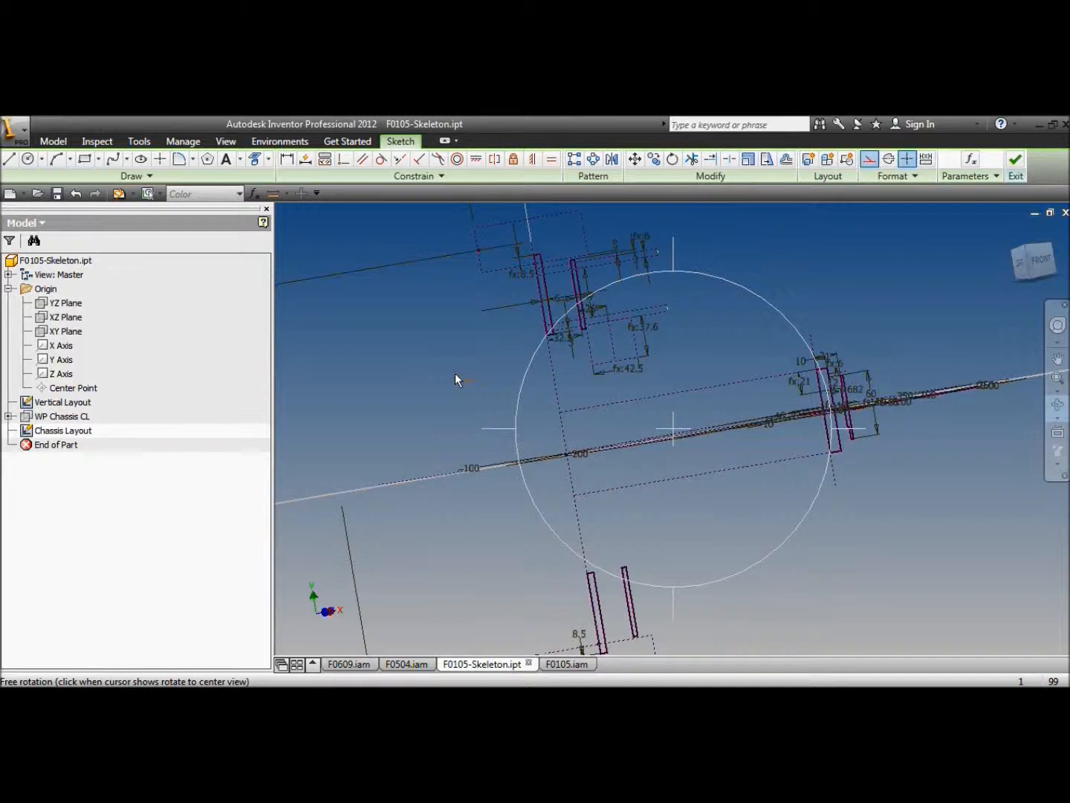
right_click(476, 345)
click(502, 351)
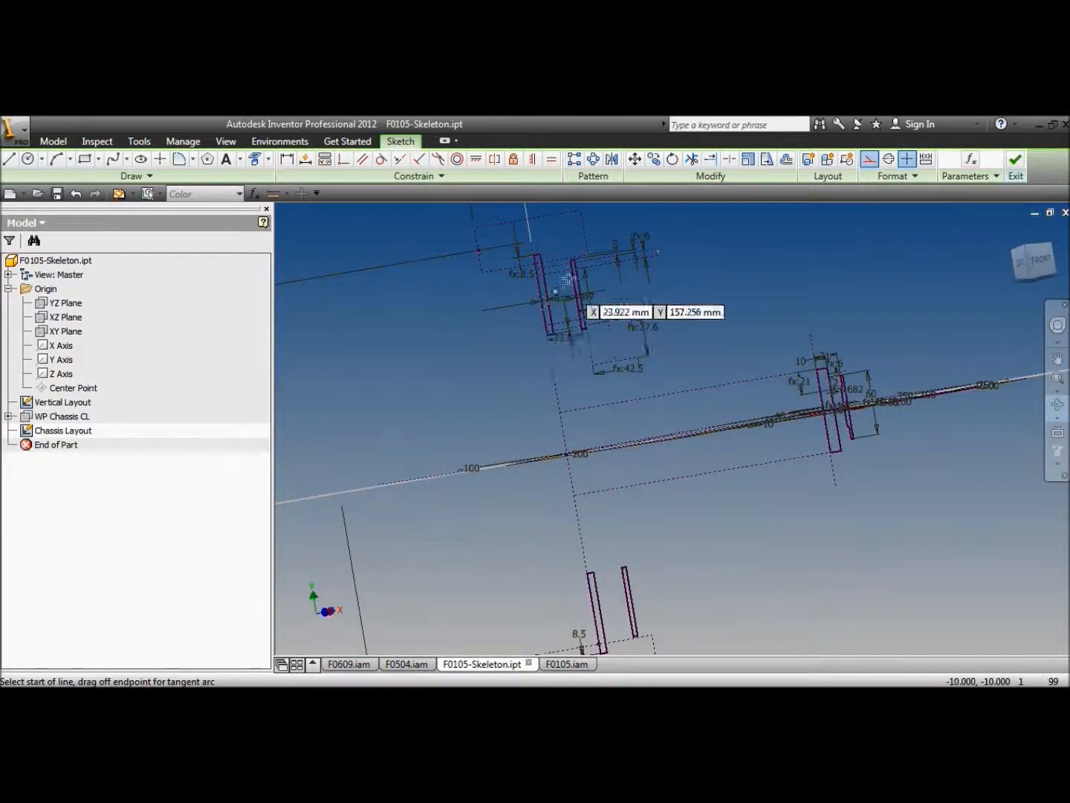
scroll(557, 273, up, 5)
middle_drag(565, 297, 563, 346)
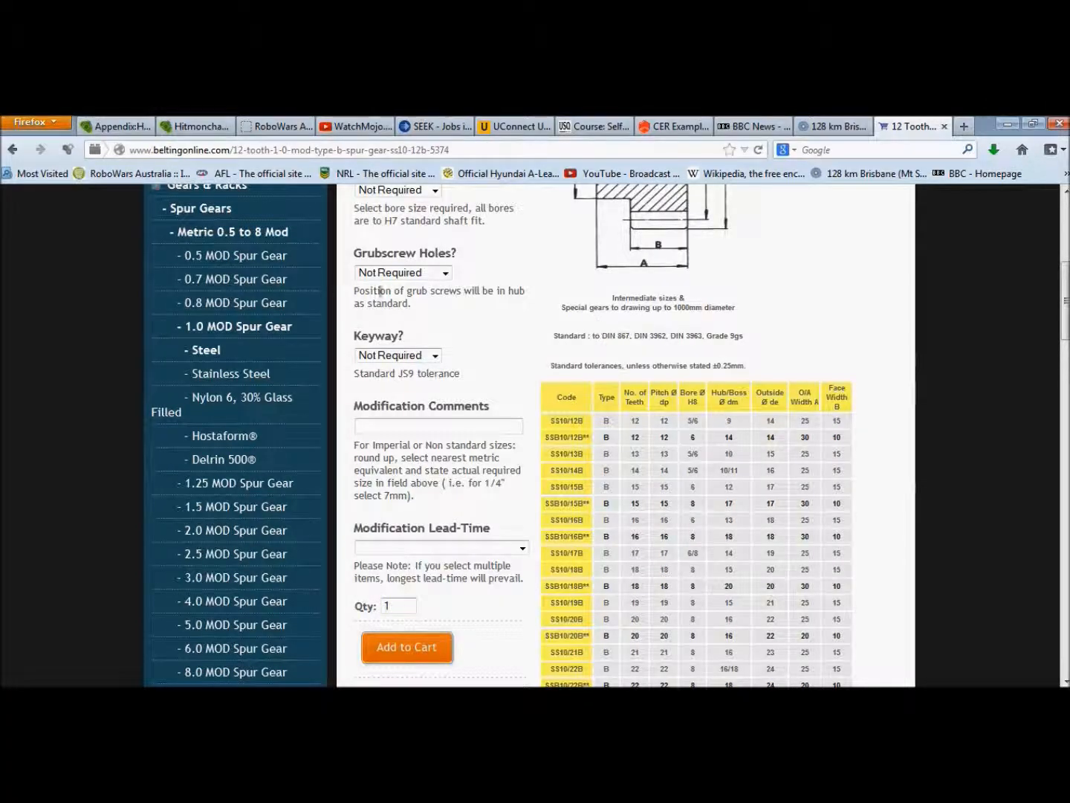
Step: Switch to Firefox, open the 15 Tooth 0.8 Mod Type B steel spur gear page and view its size table
click(274, 305)
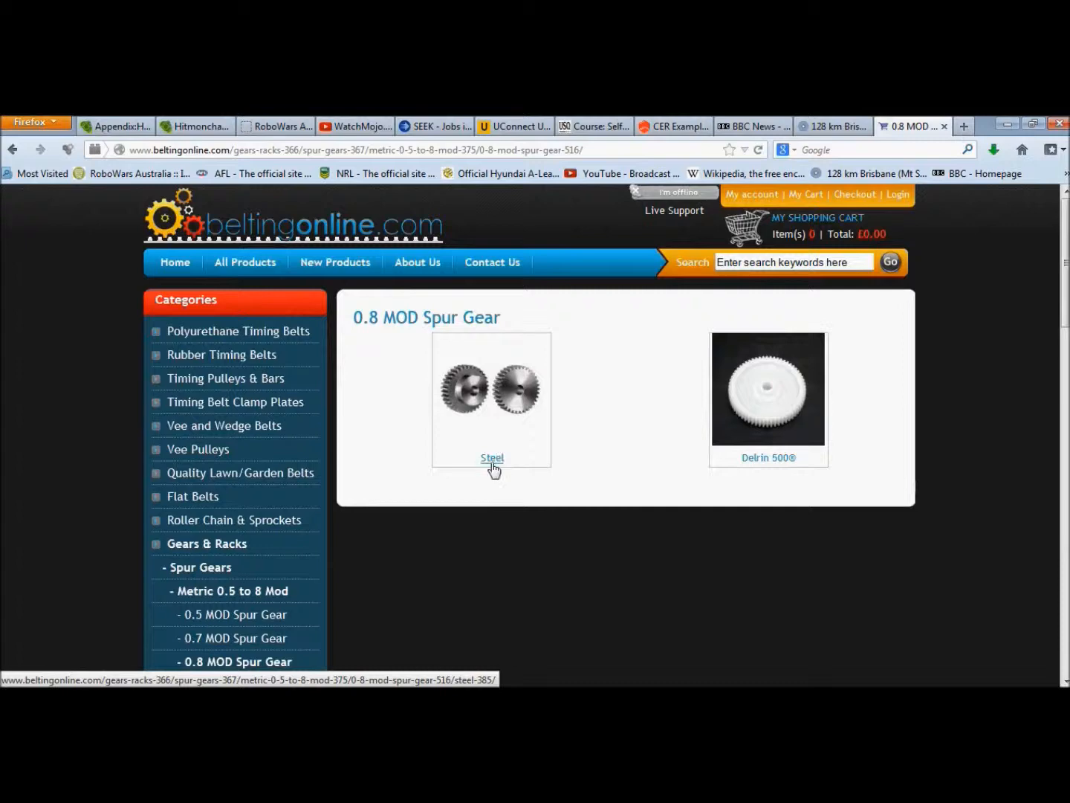
click(491, 461)
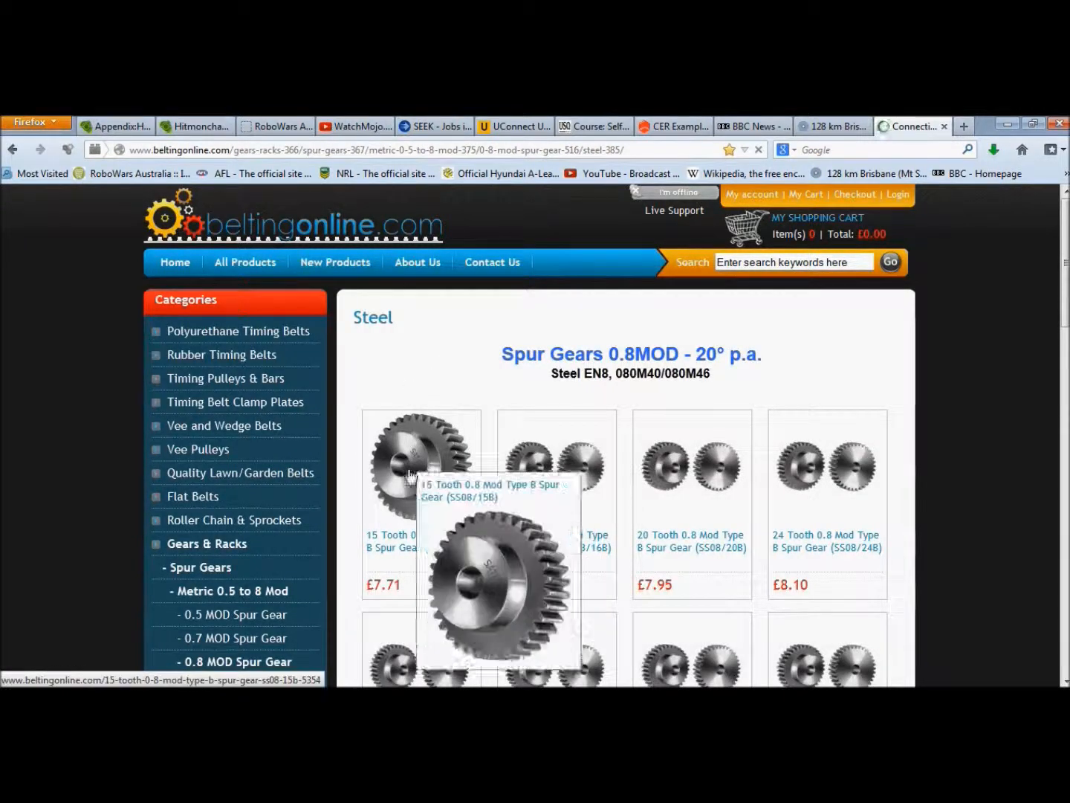
click(369, 541)
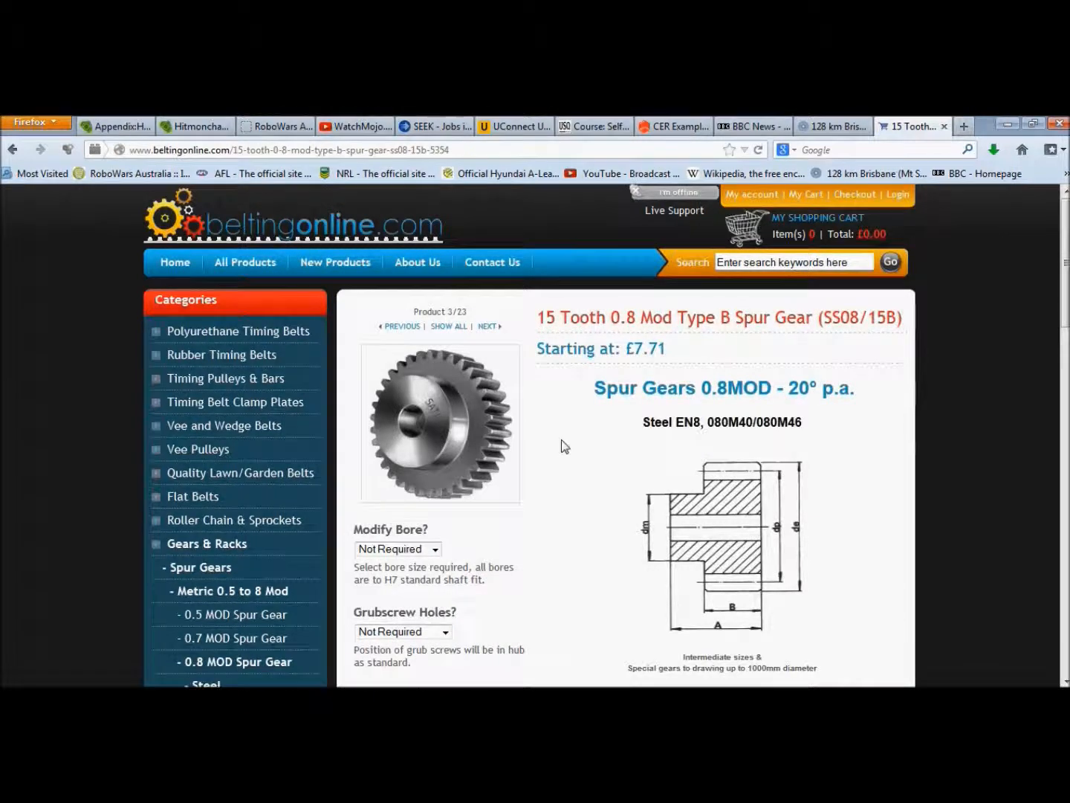
scroll(562, 439, down, 6)
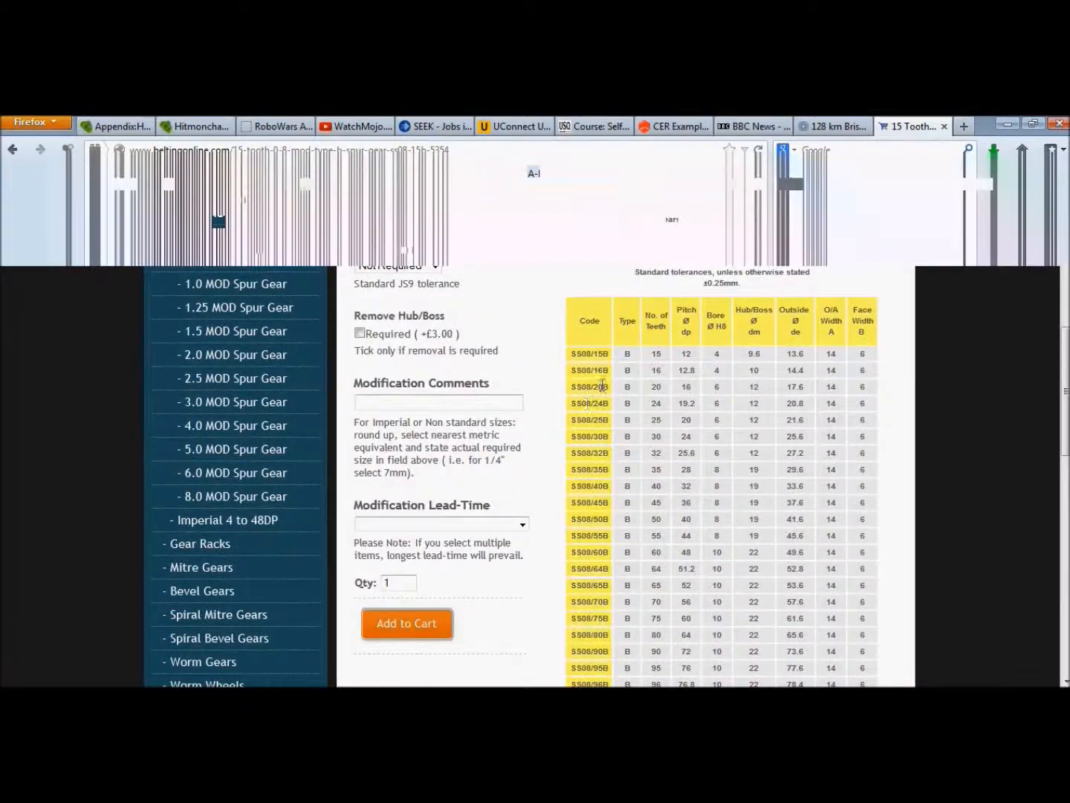
scroll(502, 372, up, 3)
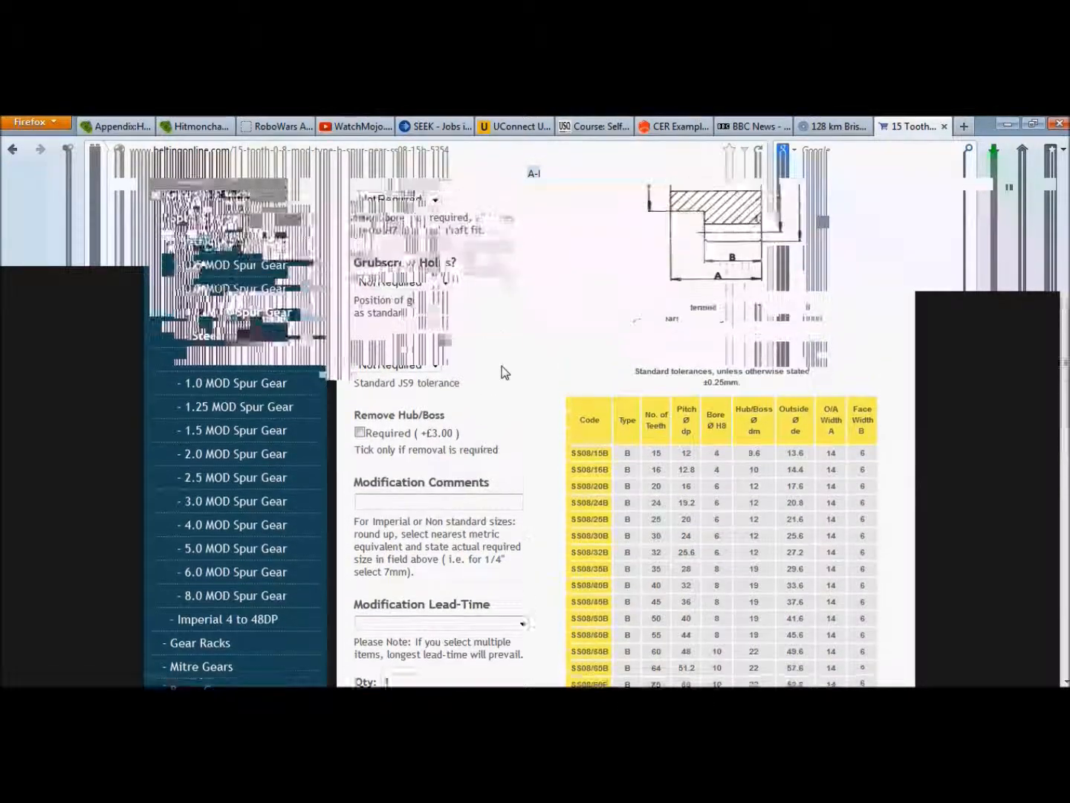
Step: Check the bore modification options and listed dimensions for the 0.8 Mod steel gears without changing the selection
click(435, 281)
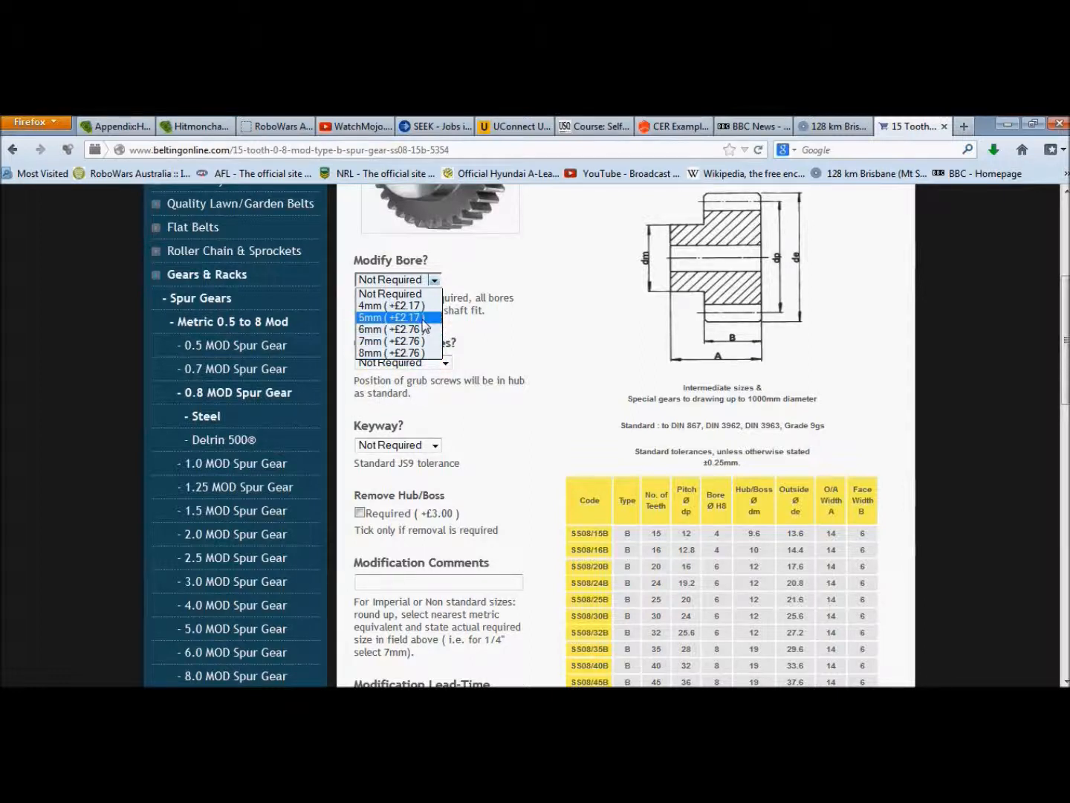
click(602, 330)
scroll(602, 330, down, 5)
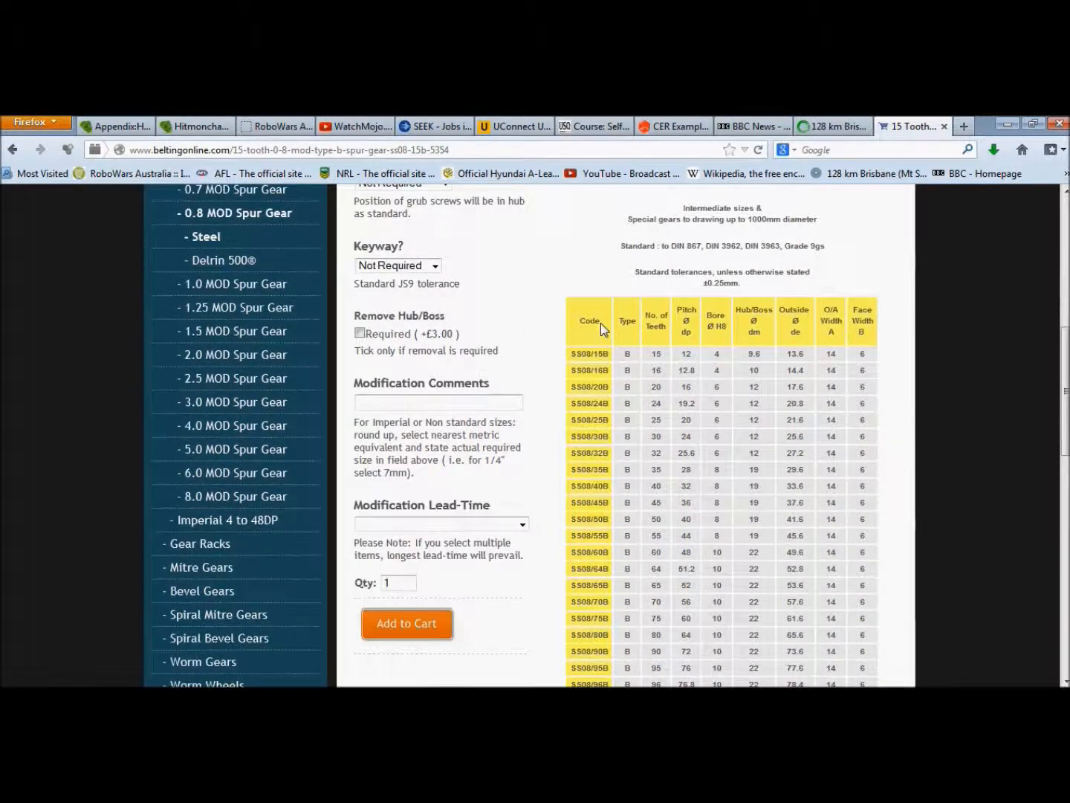
scroll(600, 324, down, 3)
scroll(600, 322, up, 3)
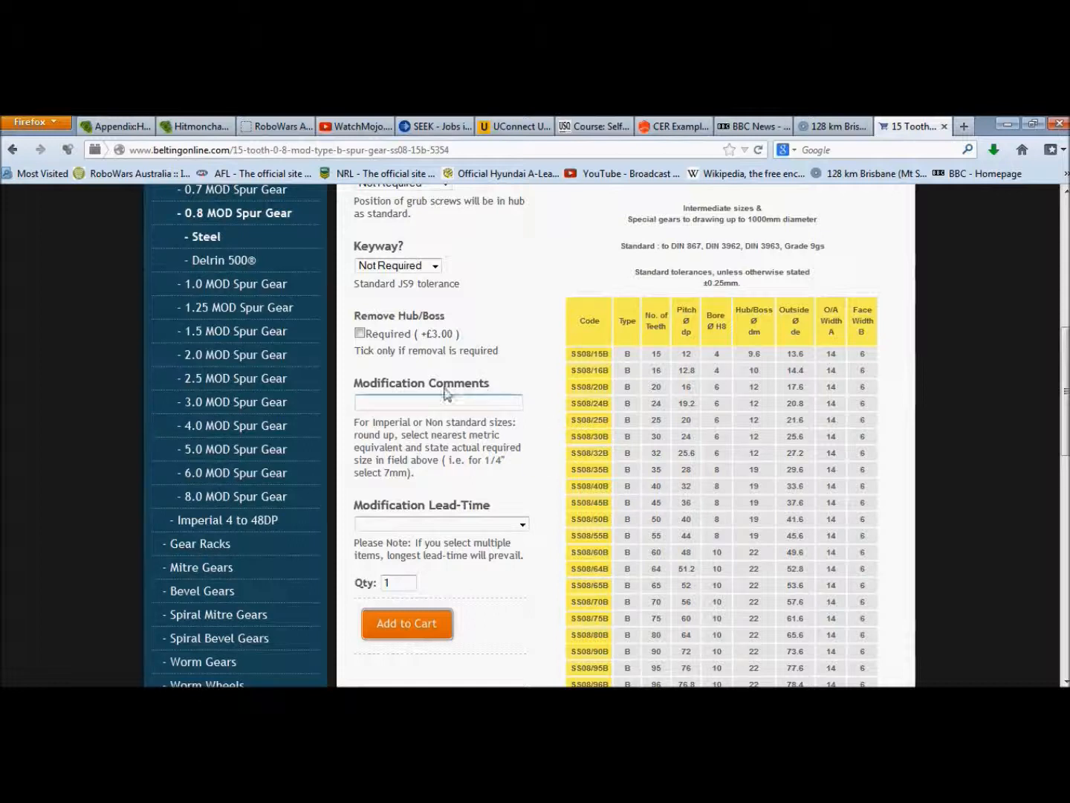
Step: Open the 15 Tooth 1.0 Mod Type B steel spur gear page (SS10/15B) and view its size table
click(285, 284)
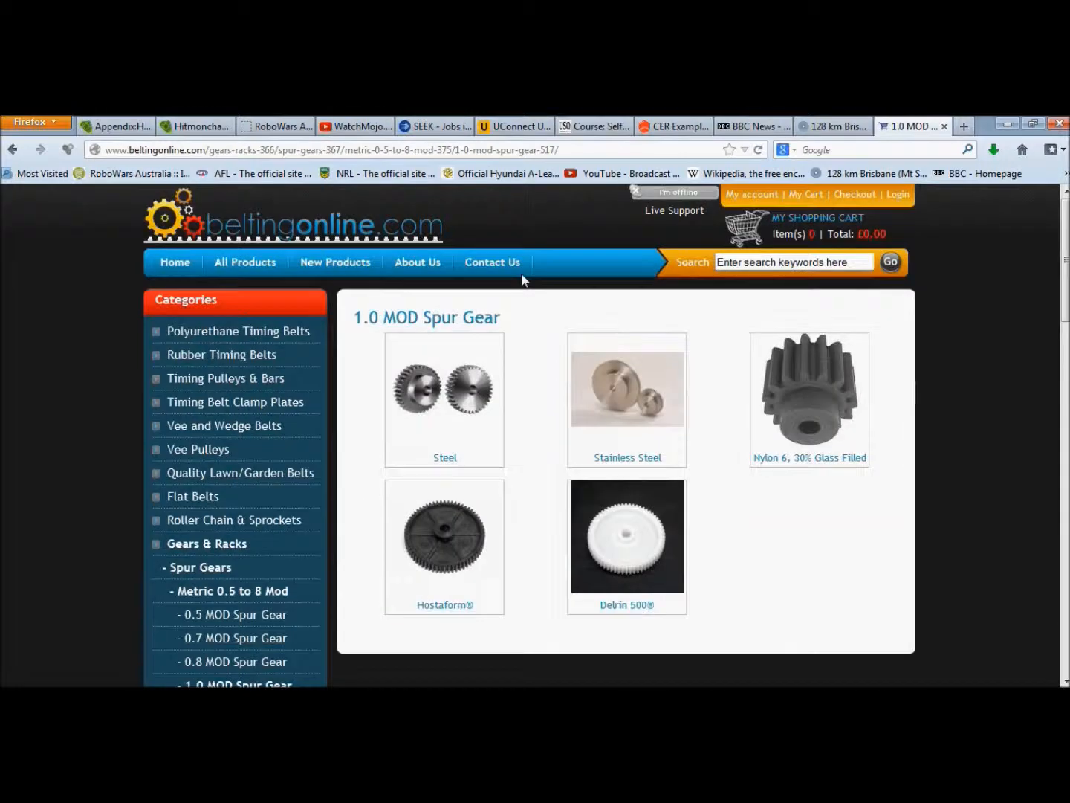
click(451, 388)
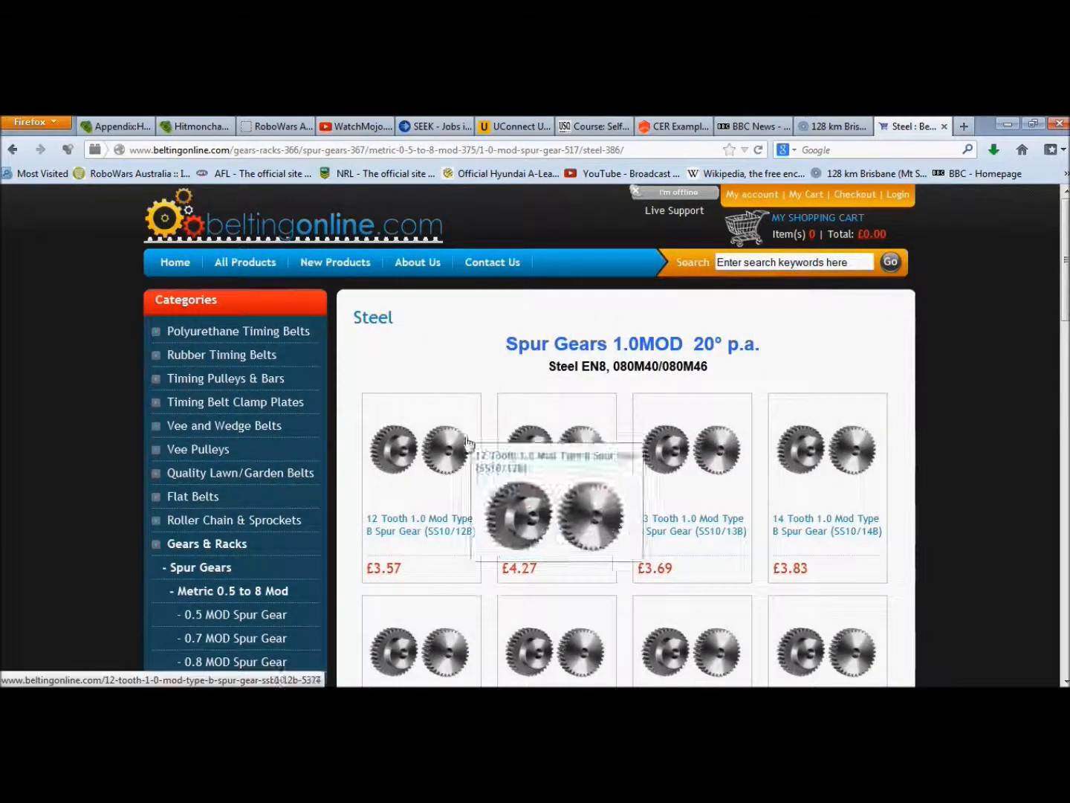
scroll(787, 538, down, 3)
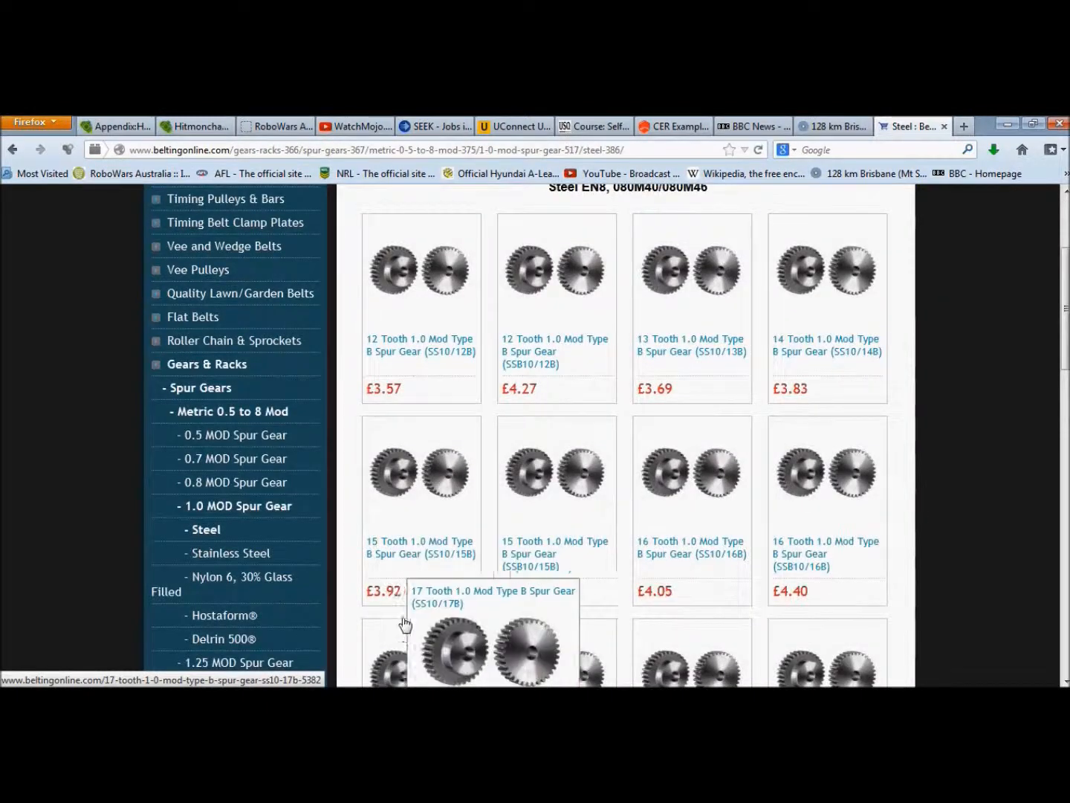
click(431, 489)
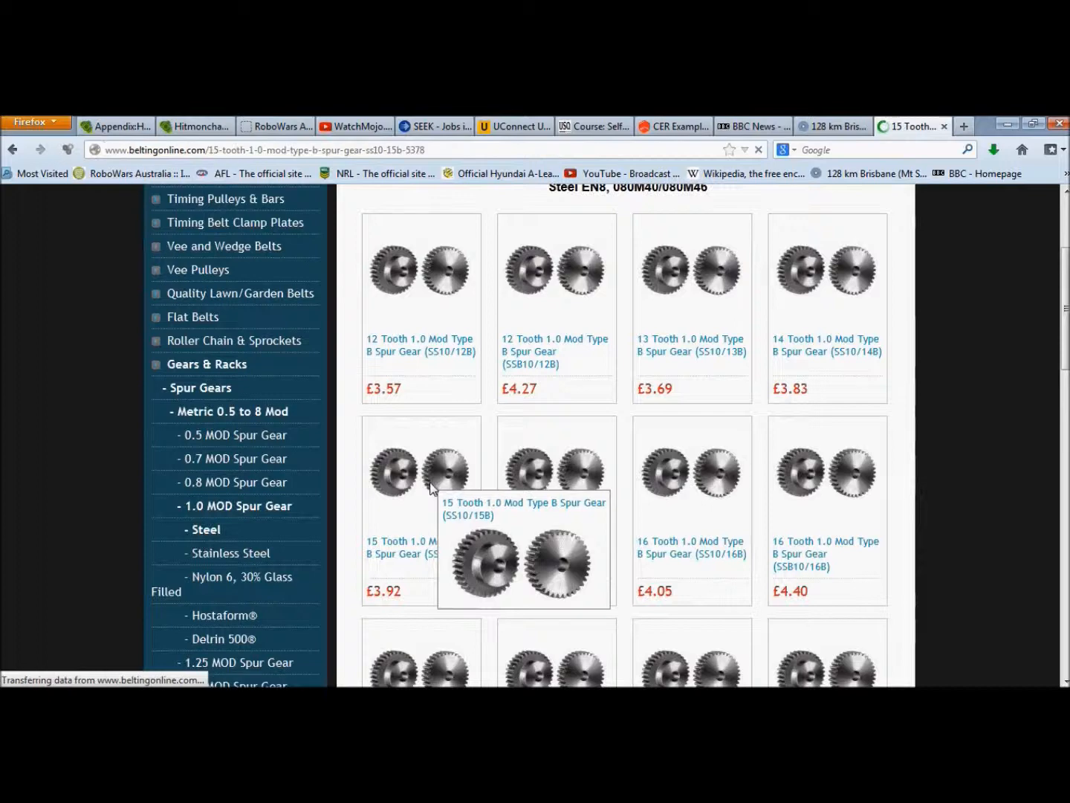
scroll(567, 466, down, 6)
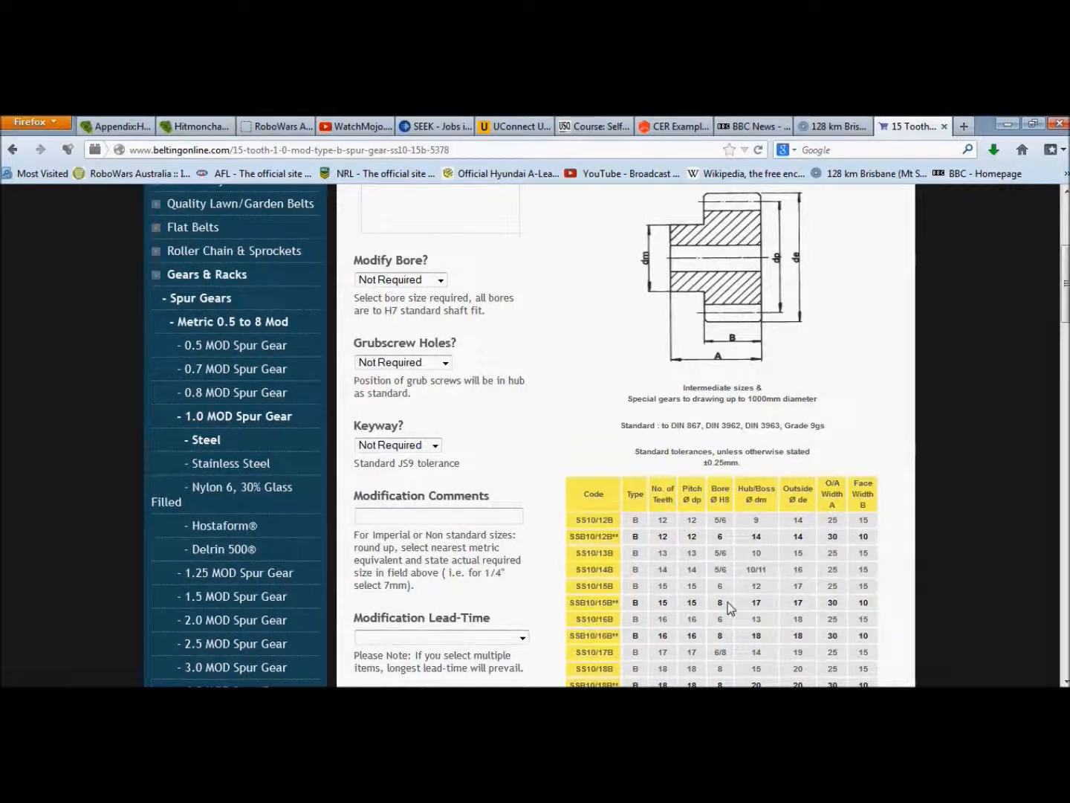
Step: Examine the 1.0 Mod gear's bore modification options and the dimensions of the larger gears in the table
click(439, 280)
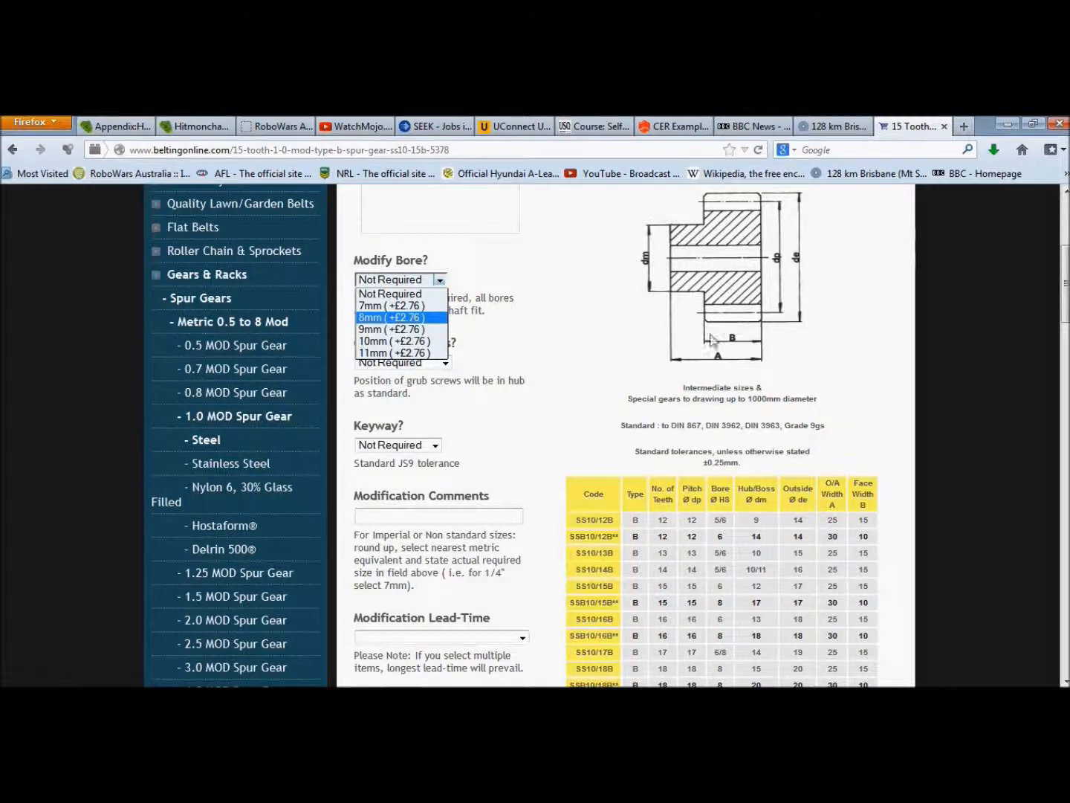
scroll(646, 364, down, 5)
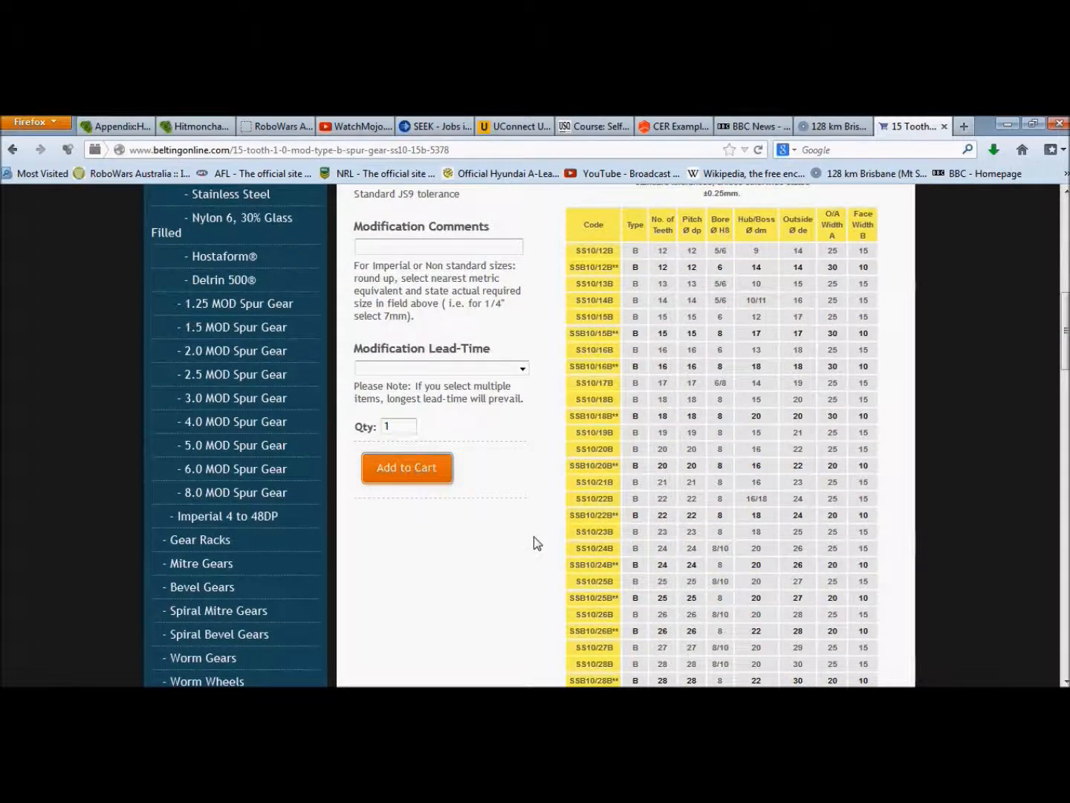
scroll(536, 543, down, 7)
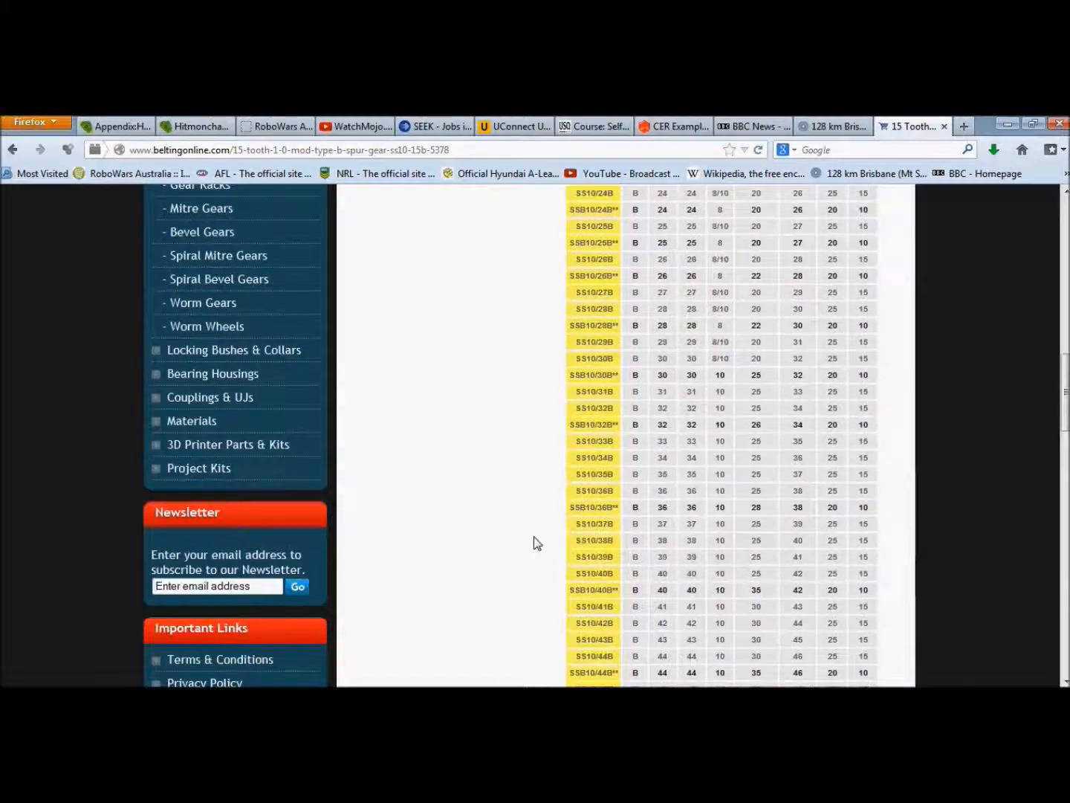
scroll(536, 542, down, 5)
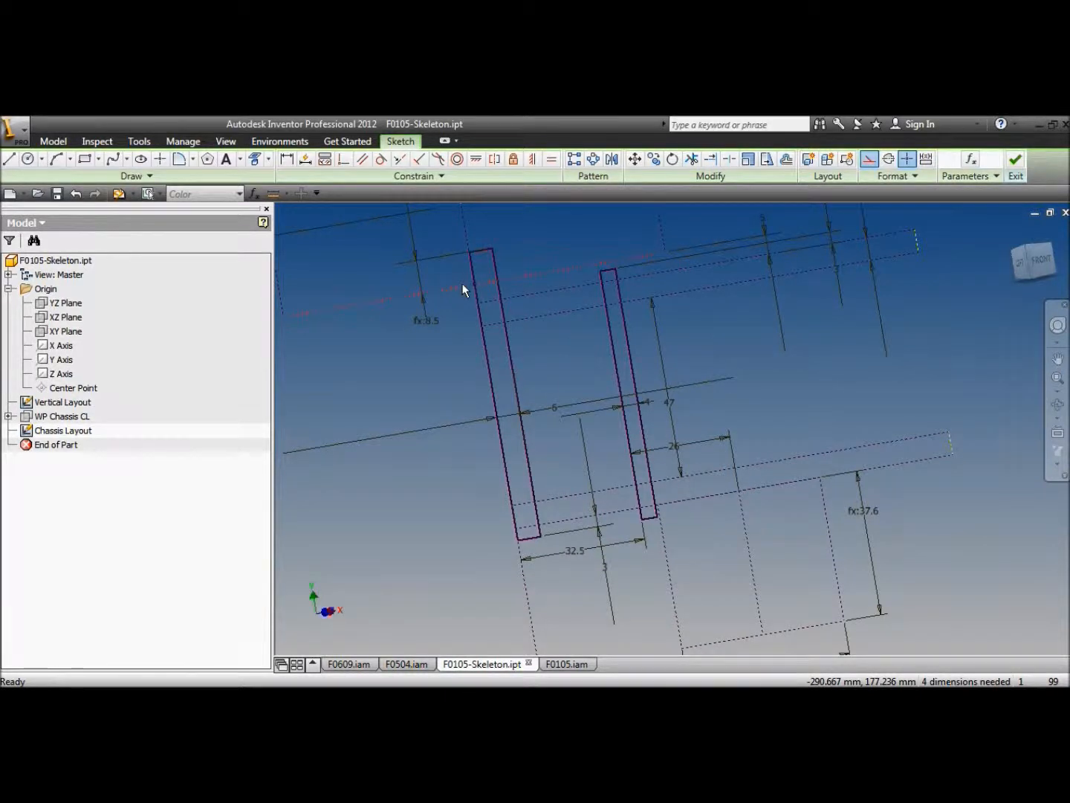
scroll(451, 372, up, 5)
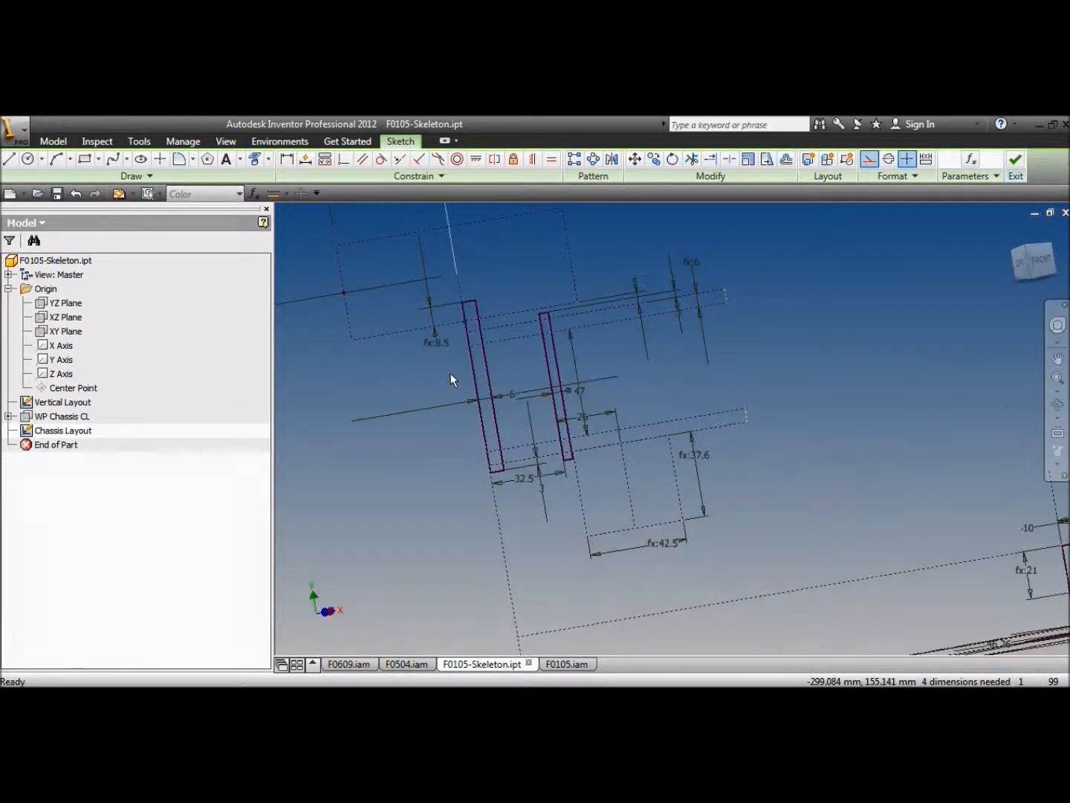
scroll(450, 373, down, 2)
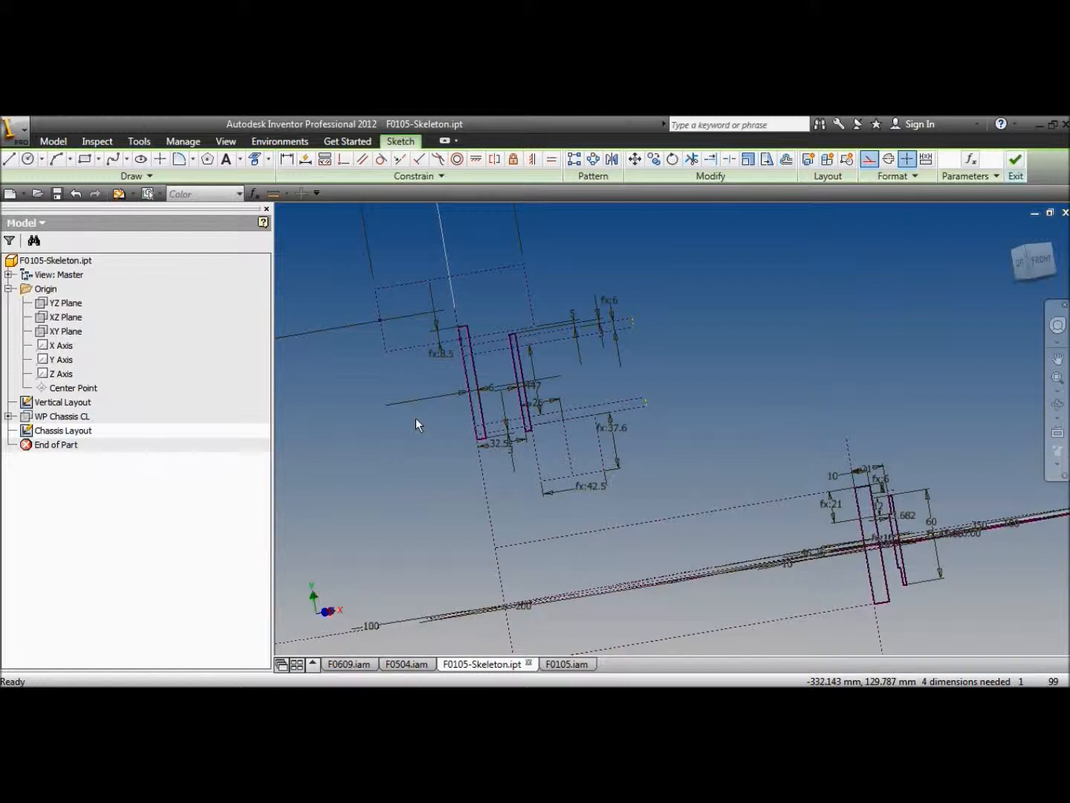
scroll(448, 375, up, 3)
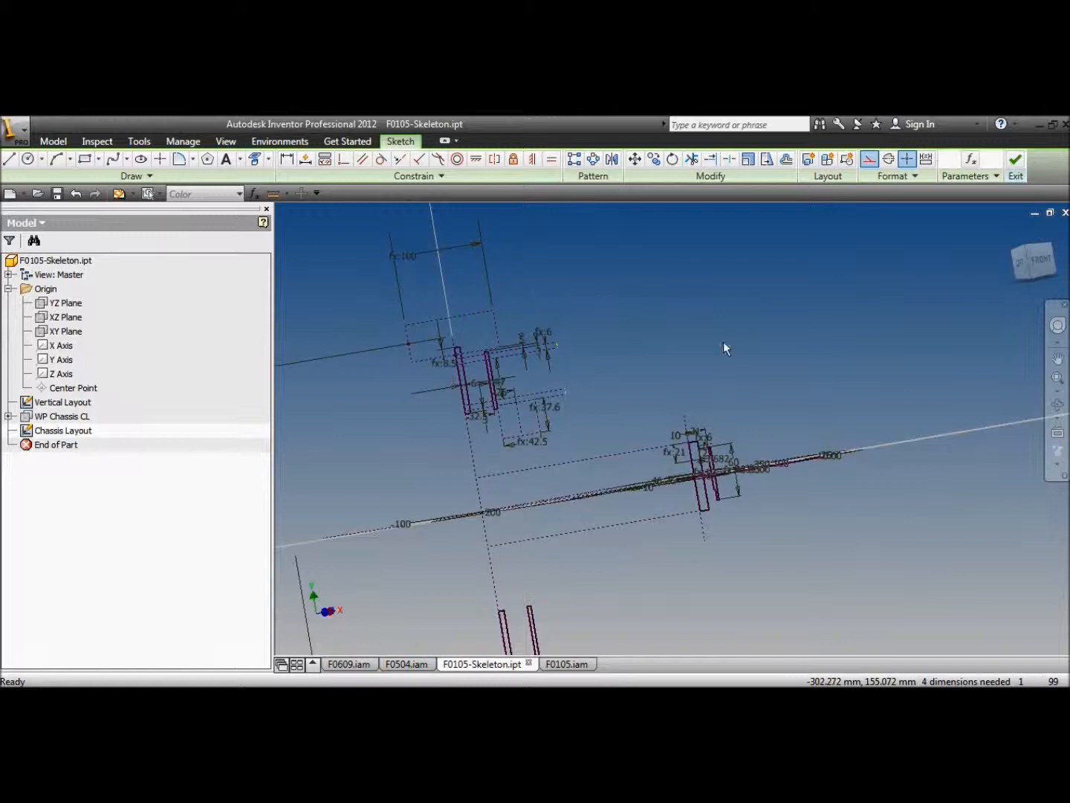
middle_drag(571, 412, 611, 342)
click(1058, 404)
mouse_move(656, 392)
mouse_down()
mouse_move(625, 376)
mouse_move(593, 402)
mouse_move(651, 387)
mouse_move(617, 374)
mouse_move(662, 377)
mouse_up()
right_click(633, 357)
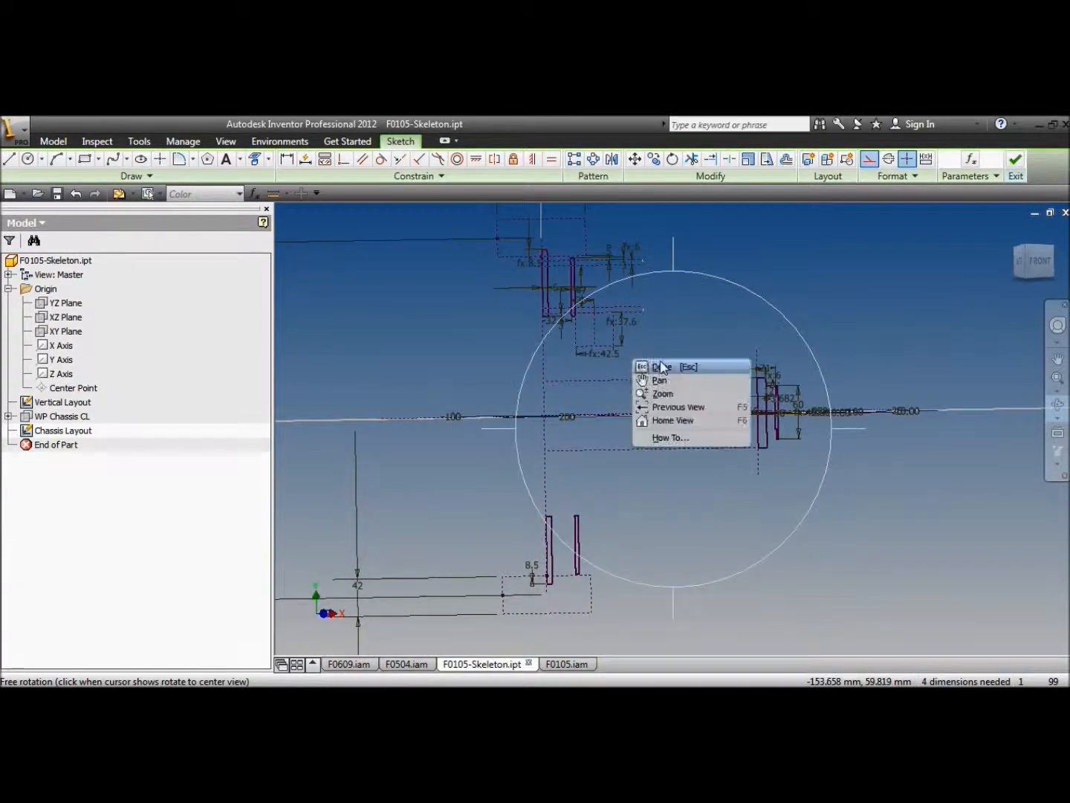
click(672, 366)
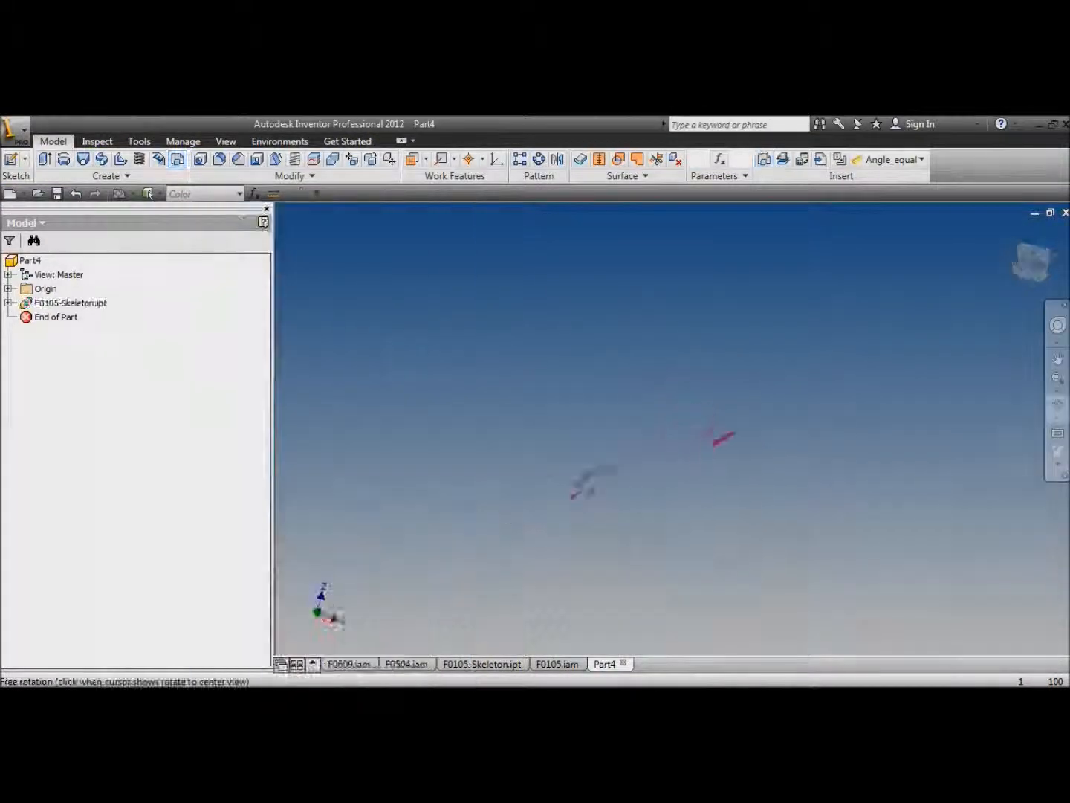
Step: Revolve the two thicker shaft profiles of the derived Chassis Layout sketch fully around the dashed centreline joining them
click(64, 159)
click(616, 446)
click(950, 604)
click(299, 287)
click(672, 479)
click(418, 391)
Step: Revolve the two thinner shaft profiles fully around their own centreline and hide the Chassis Layout sketch
click(10, 332)
click(63, 159)
click(646, 422)
click(971, 577)
click(299, 288)
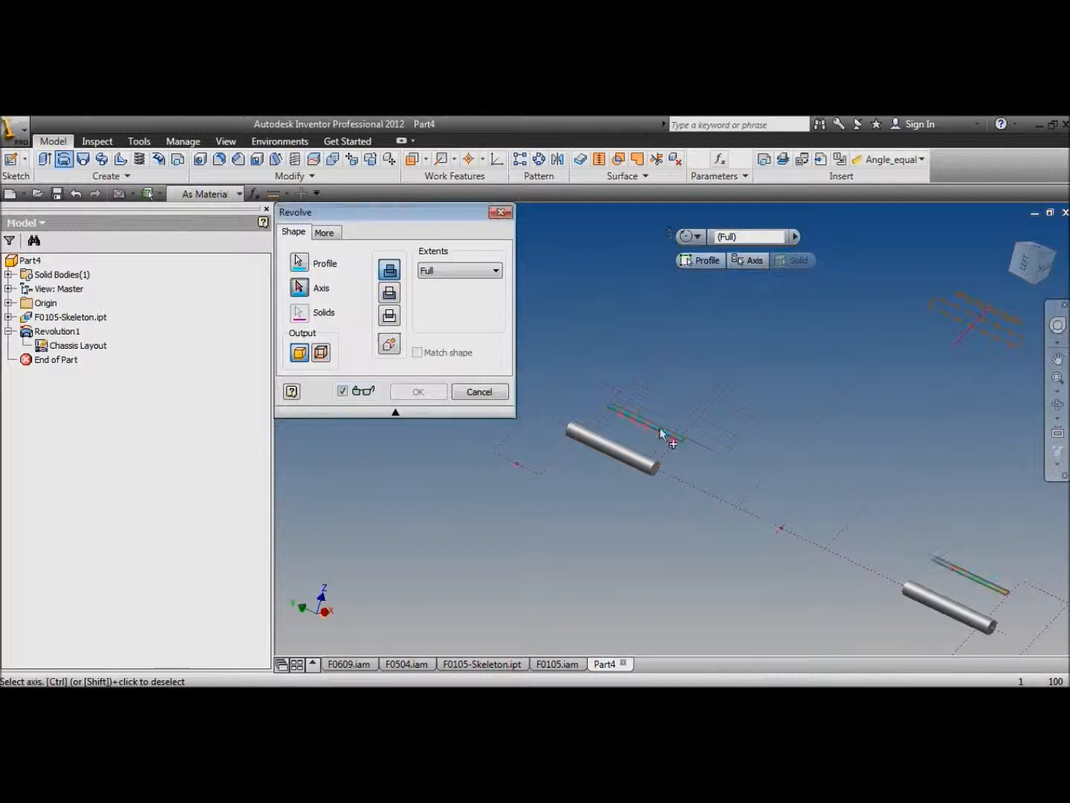
click(418, 392)
right_click(62, 345)
click(107, 455)
Step: Add extruded hexagonal heads to the ends of the two thicker shafts, starting from a polygon sketched on the shaft's end face
click(597, 420)
click(11, 159)
click(207, 158)
click(599, 515)
click(598, 449)
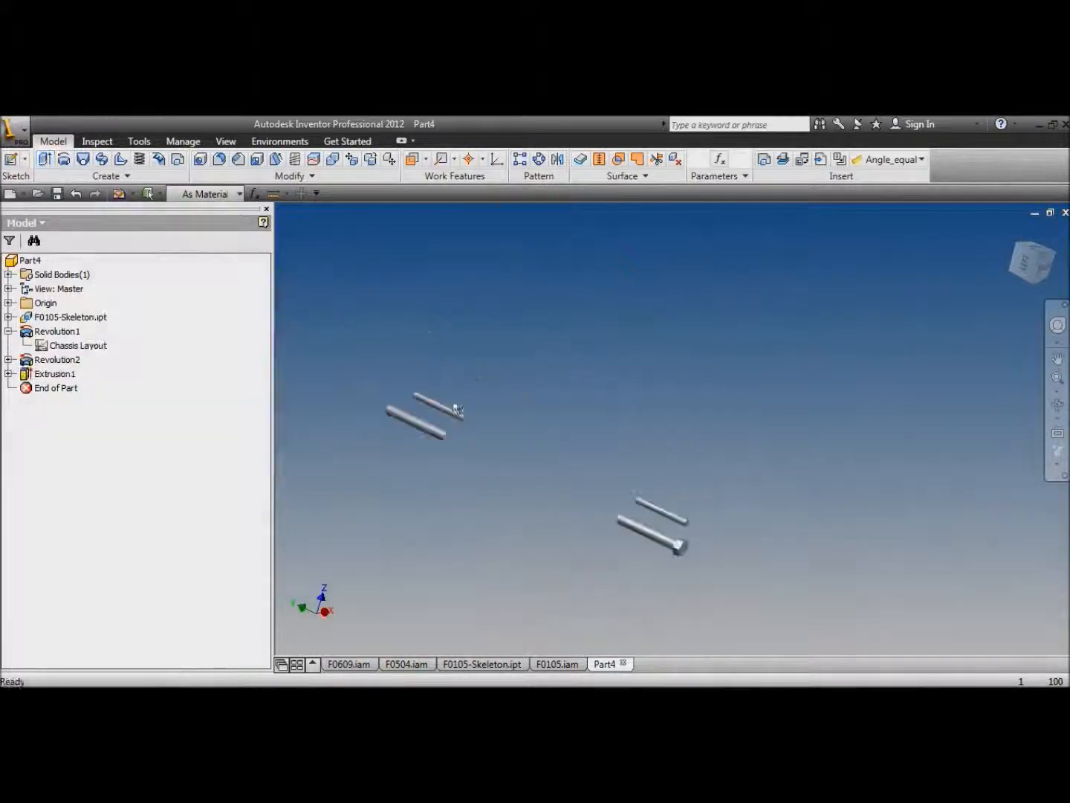
click(759, 499)
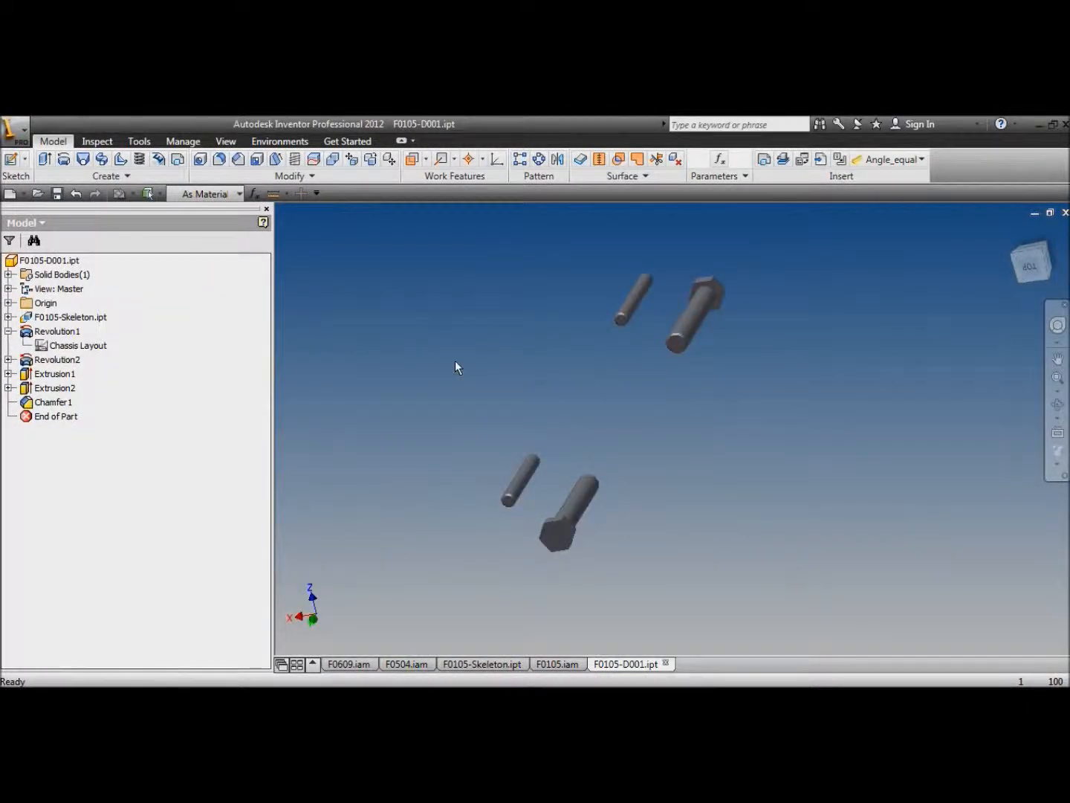
Step: In F0105.iam, apply an Insert constraint with 0 mm offset between a 100mm RC Car Wheel and its F0105-D001 shaft
right_click(49, 260)
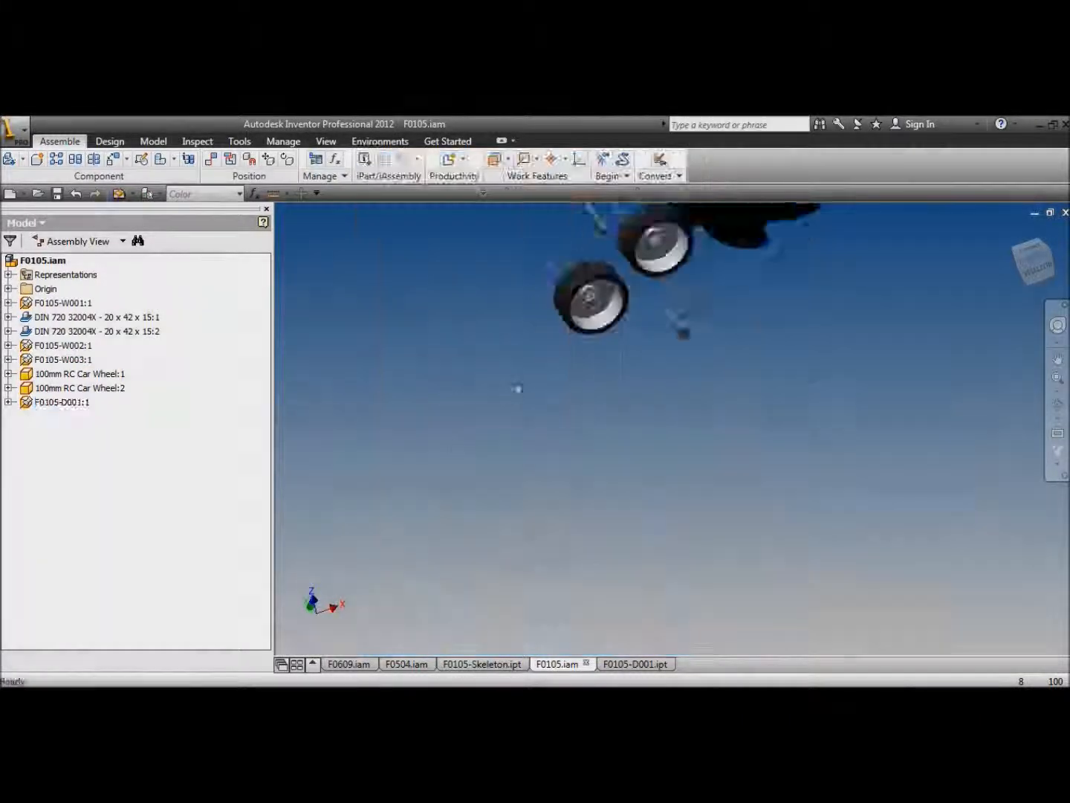
key(c)
shift+middle_drag(674, 446, 743, 371)
scroll(555, 466, down, 8)
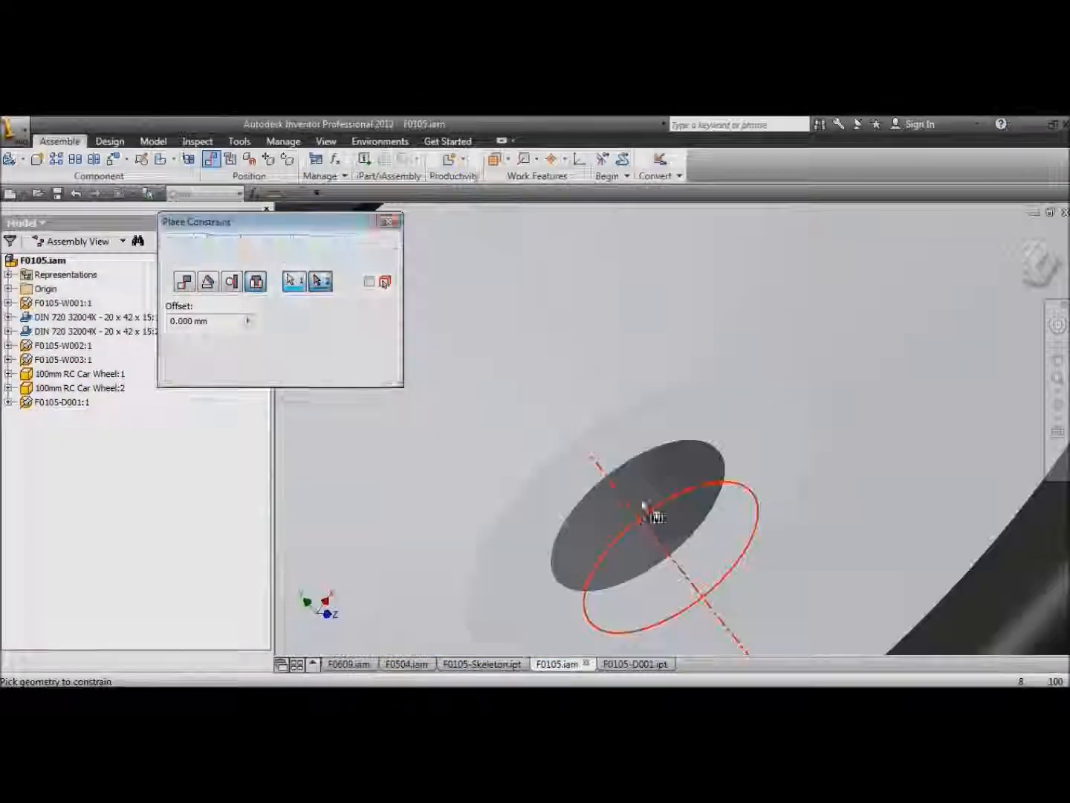
click(652, 514)
scroll(653, 513, up, 8)
shift+middle_drag(652, 491, 608, 384)
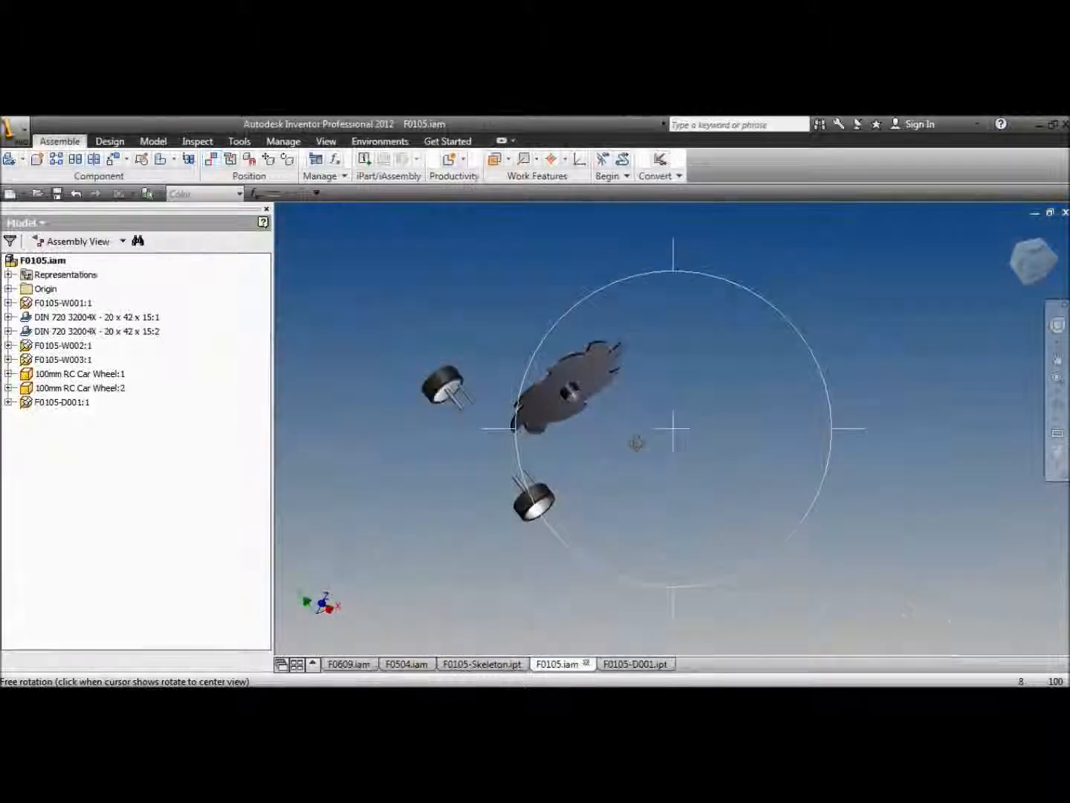
shift+middle_drag(638, 442, 546, 375)
scroll(590, 416, up, 5)
right_click(460, 399)
click(465, 403)
middle_drag(438, 397, 383, 423)
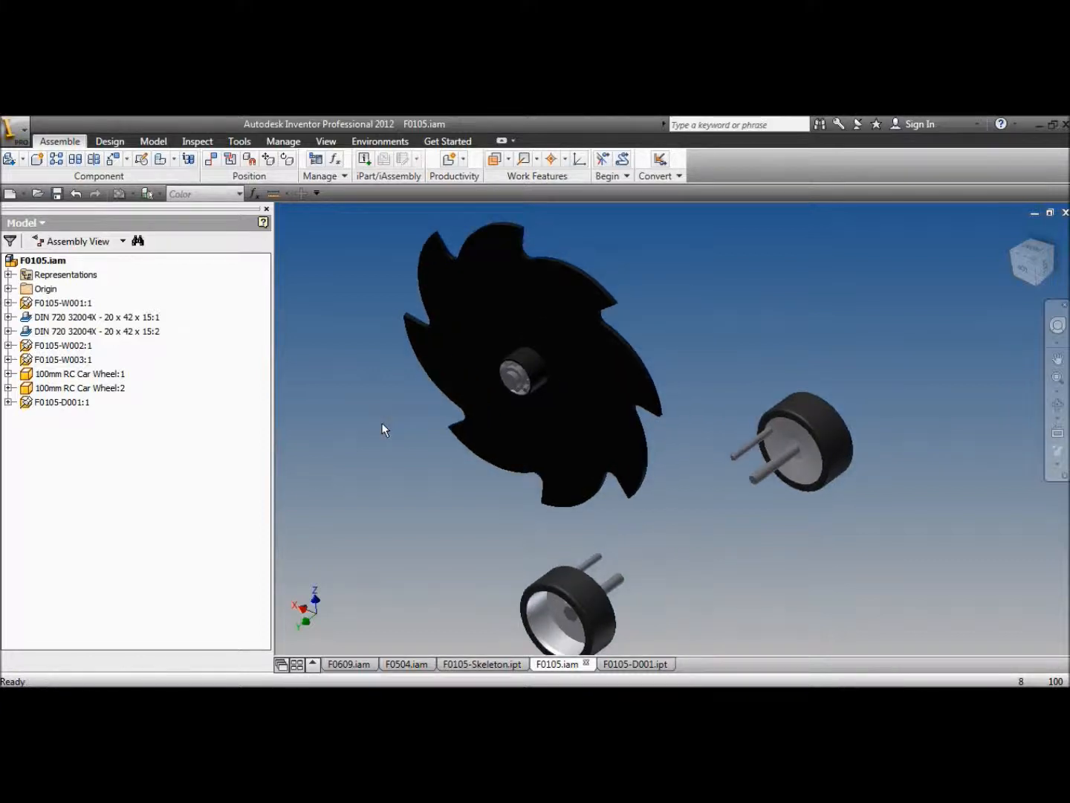